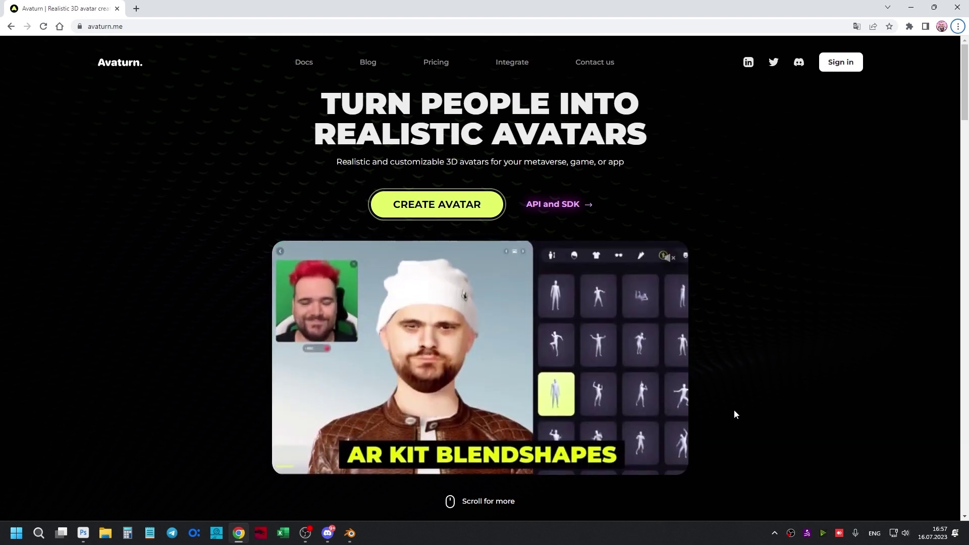
Start a brand new avatar from a face scan using uploaded photos.
click(444, 204)
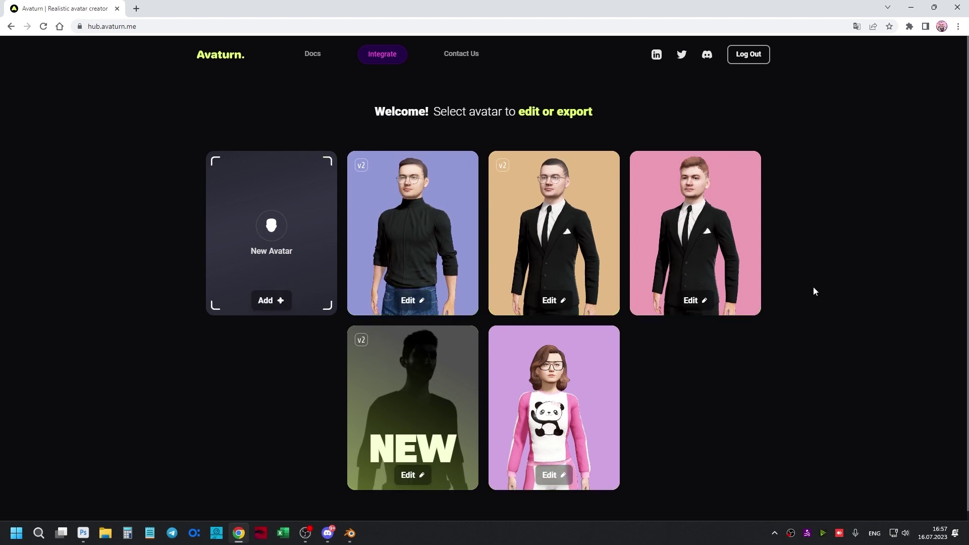
click(277, 311)
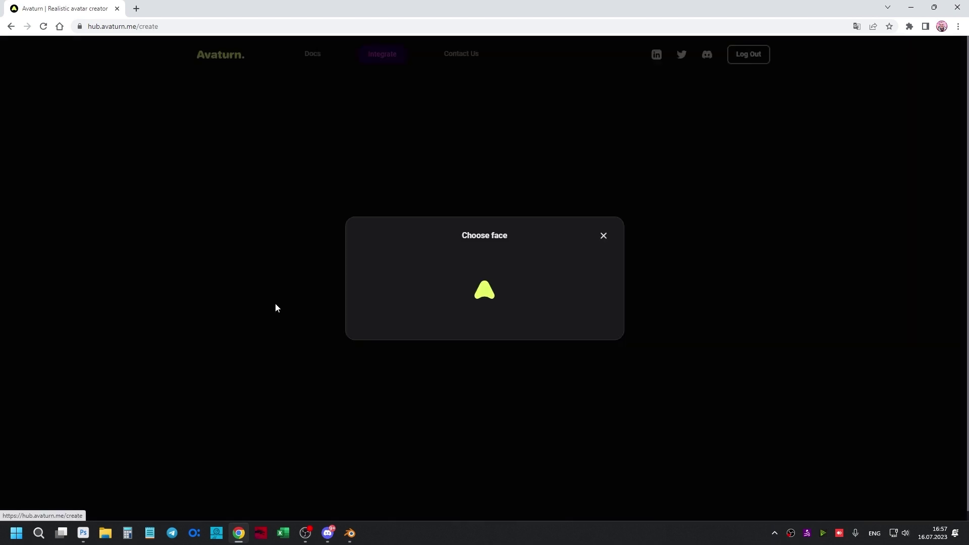
click(369, 302)
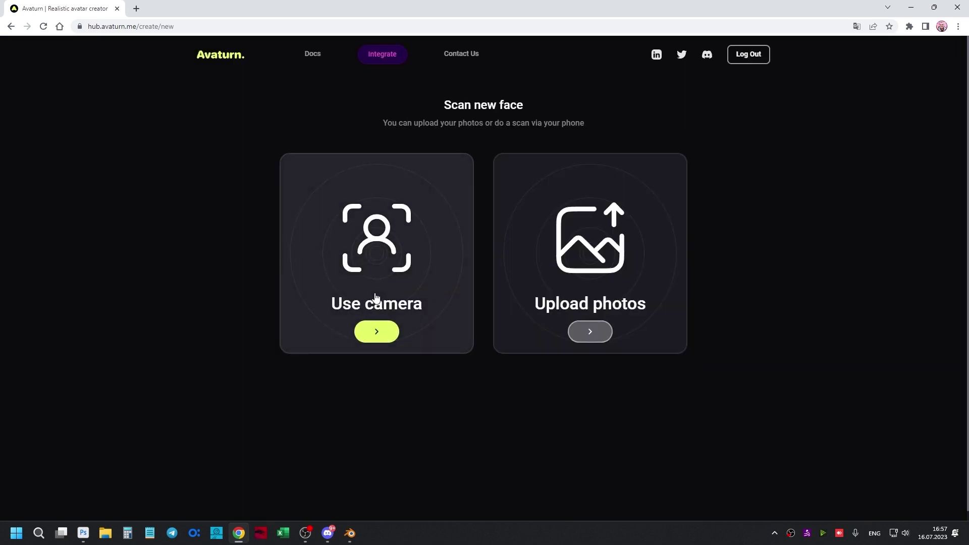
click(611, 307)
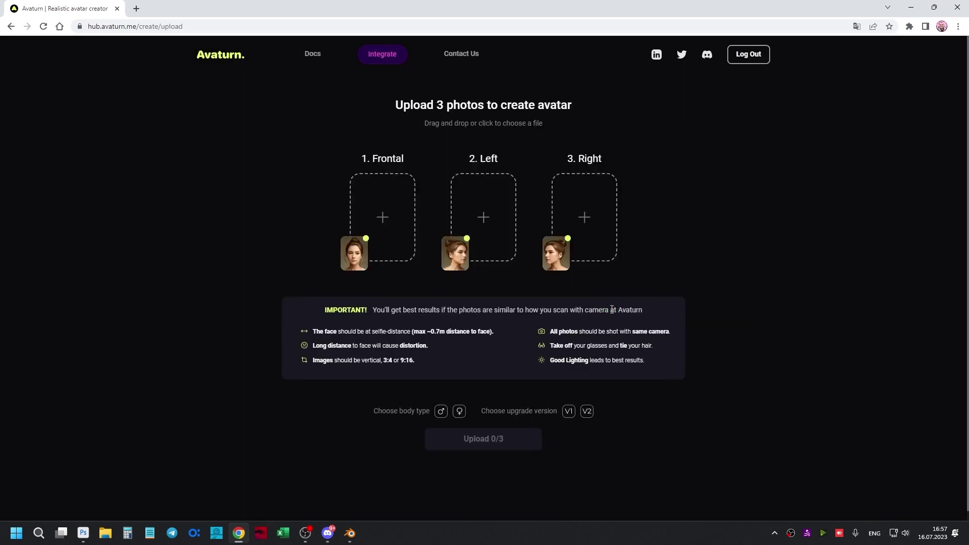
Load the Frontal, Left and Right face photos and choose the V2 upgrade version.
click(389, 212)
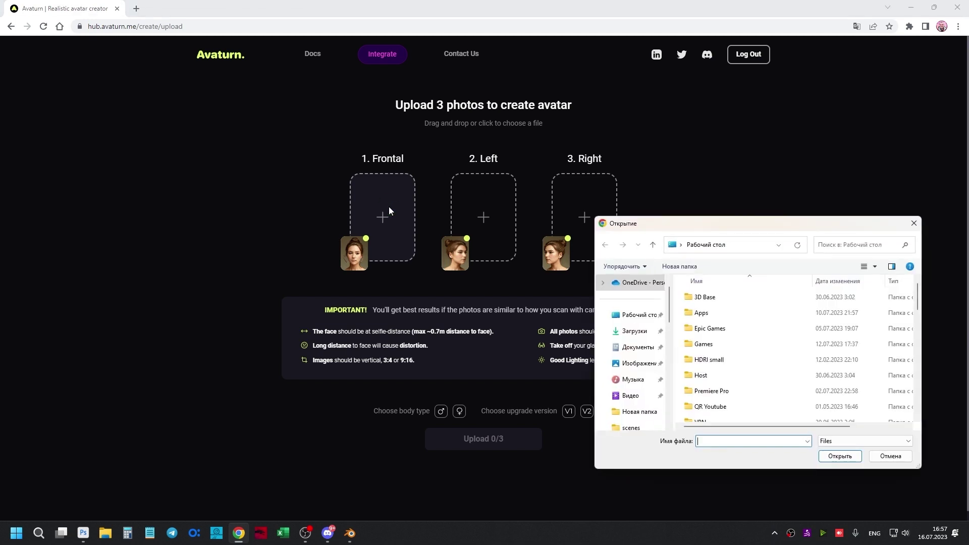
text(Прямо.JPG)
key(Return)
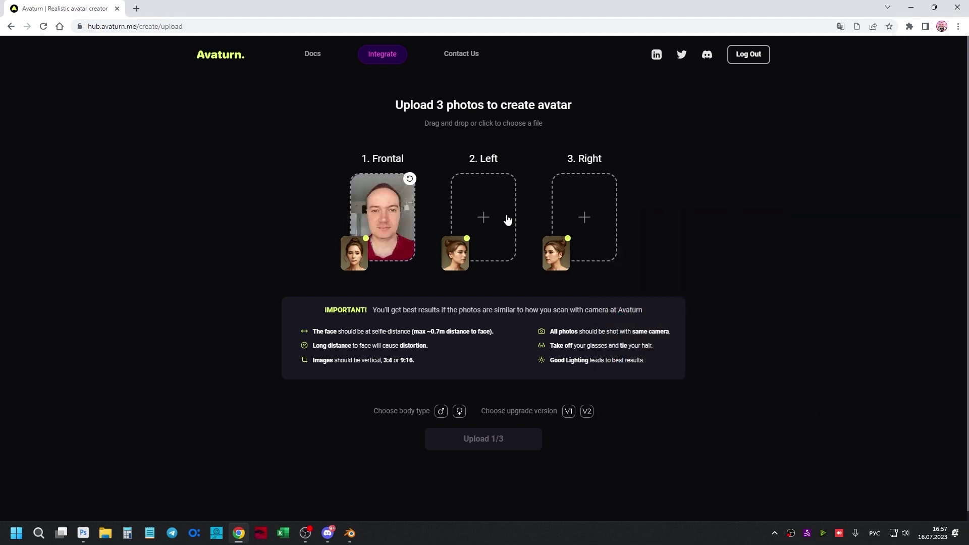
click(507, 220)
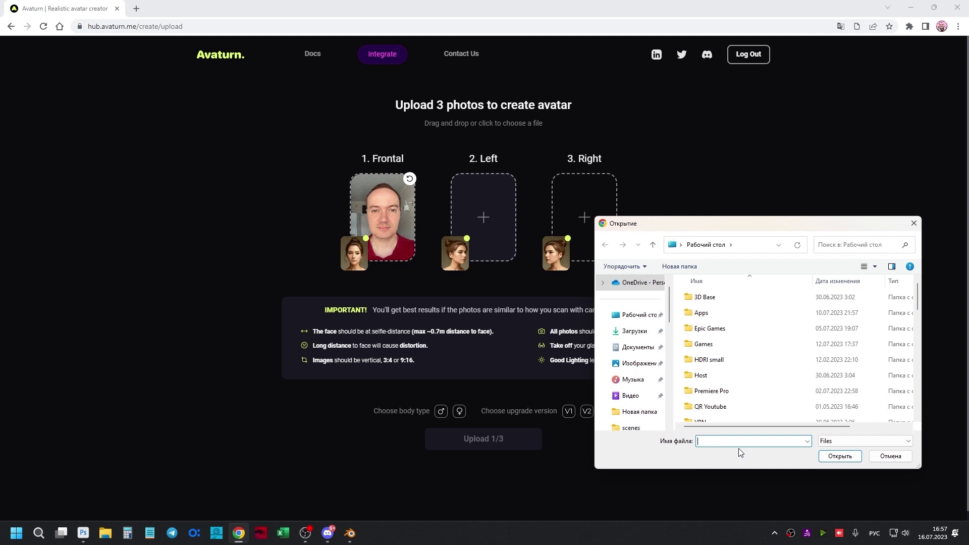
text(Вправо.JPG)
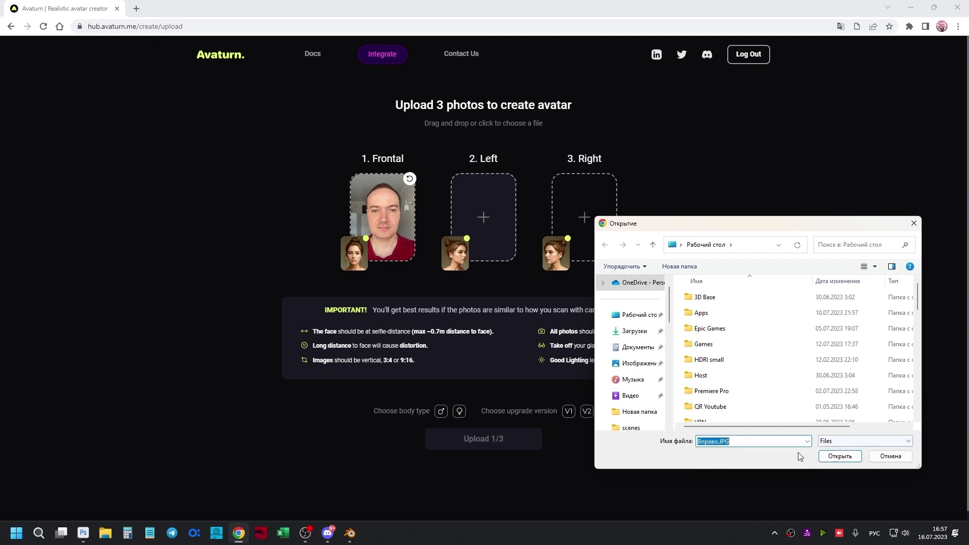
click(839, 456)
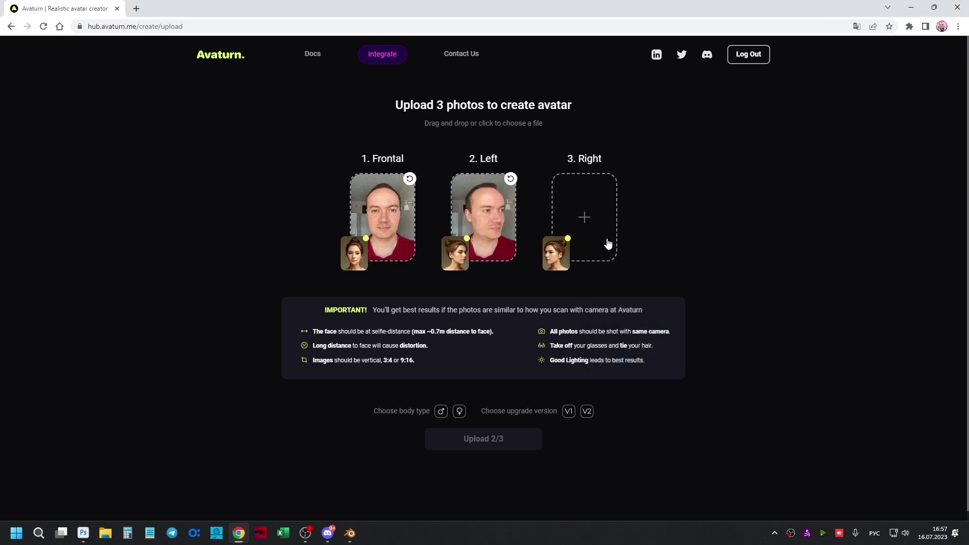
click(607, 244)
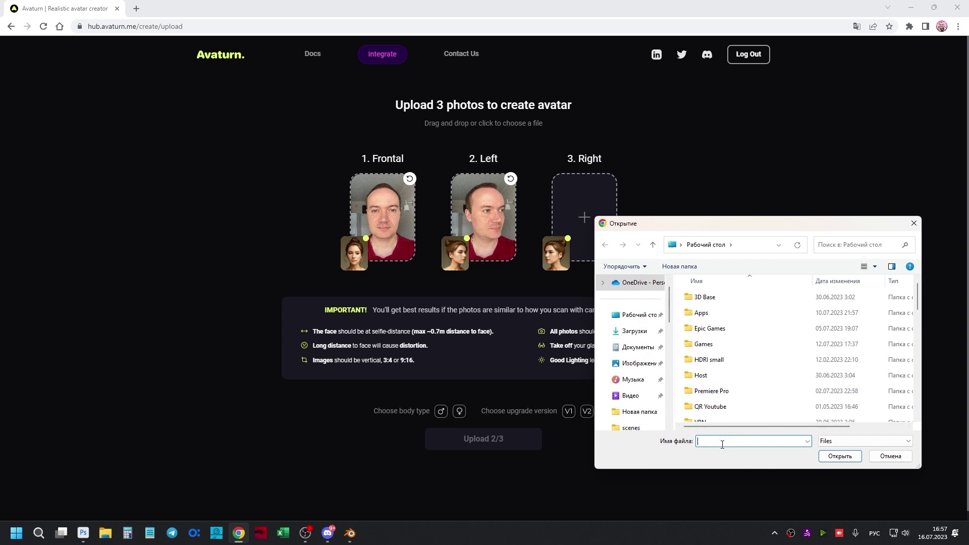
text(влево)
key(Return)
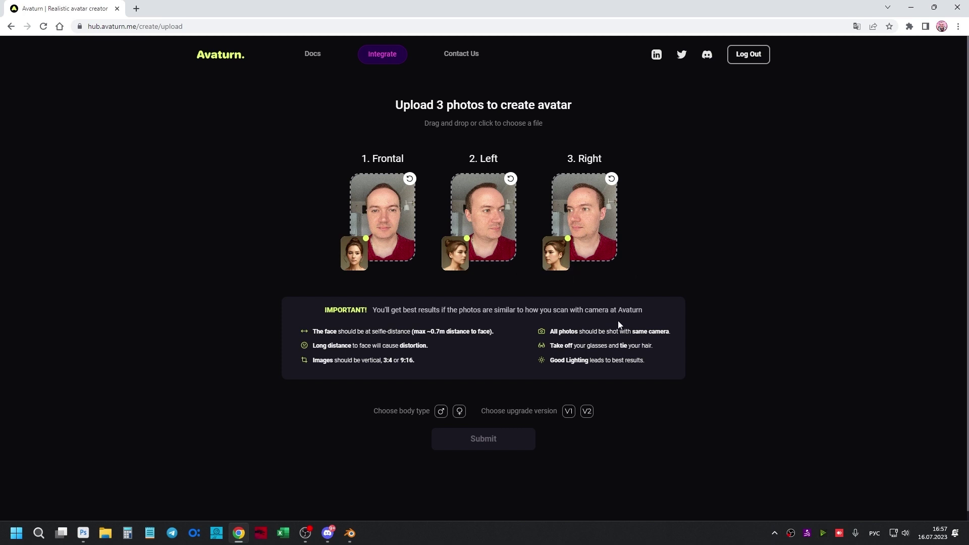
mouse_move(586, 411)
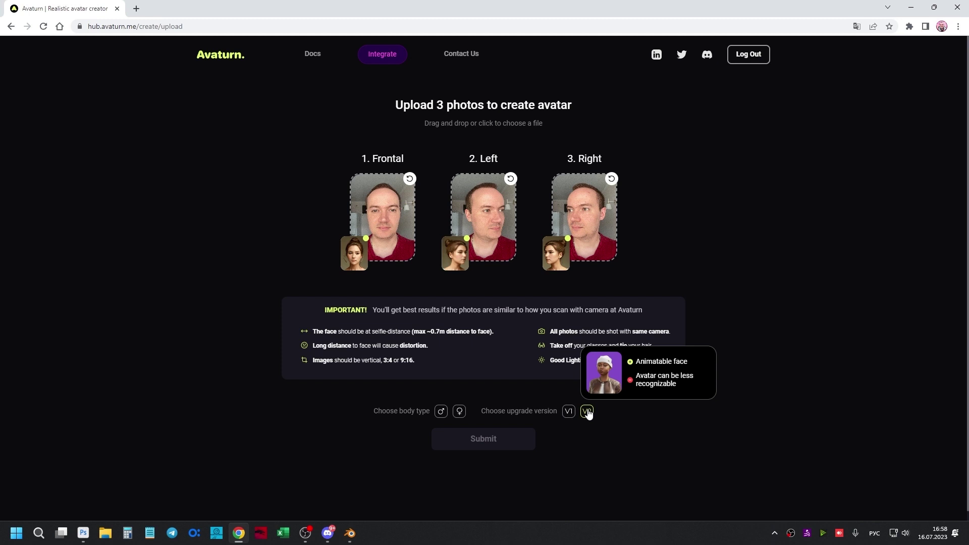
click(569, 411)
click(588, 413)
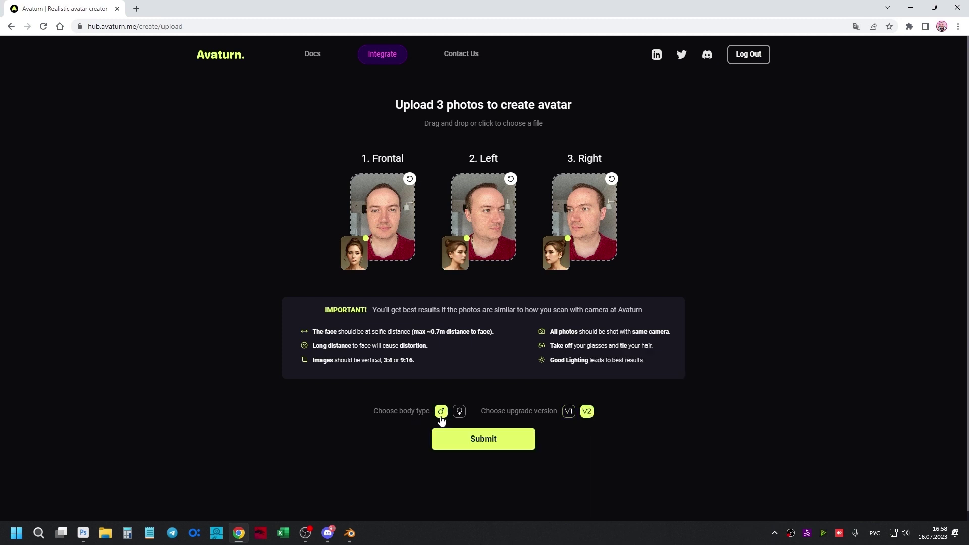
Submit the three photos to generate the avatar, then zoom in on the result.
click(498, 451)
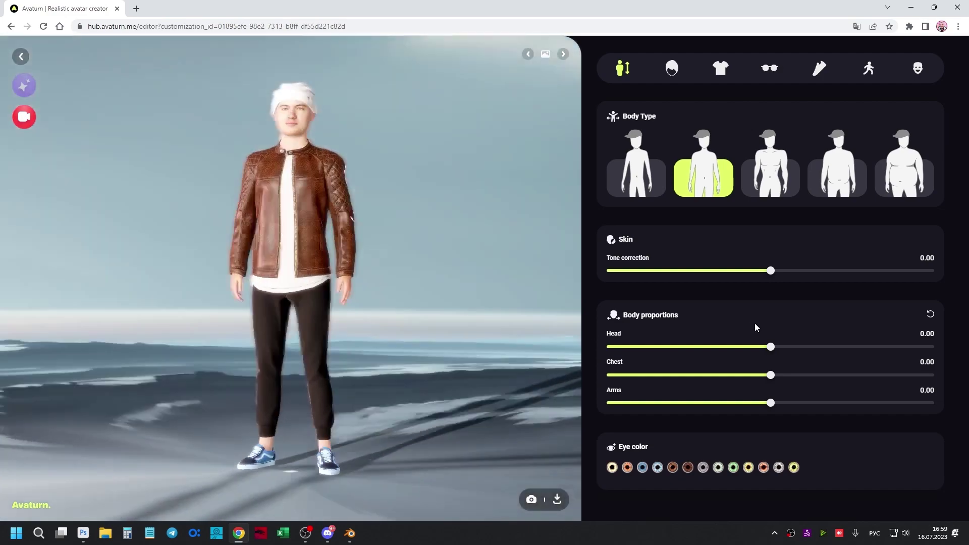
scroll(306, 117, up, 3)
scroll(297, 185, down, 3)
scroll(295, 179, up, 3)
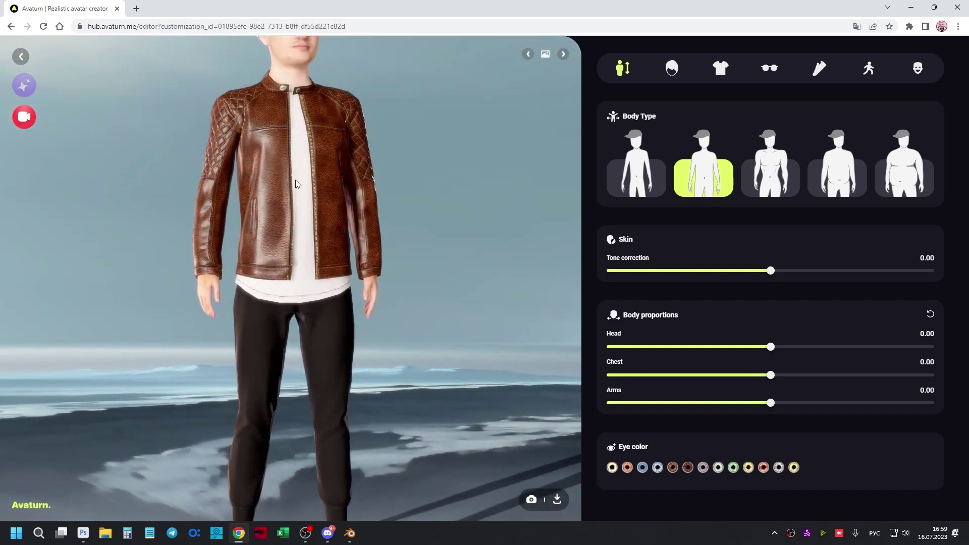
scroll(299, 241, up, 2)
scroll(323, 181, up, 2)
scroll(307, 173, up, 2)
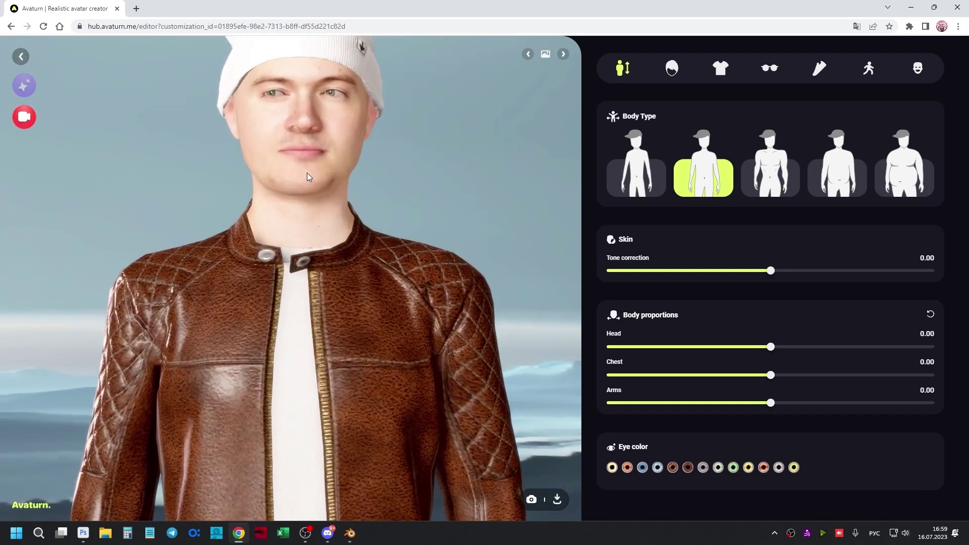
scroll(304, 207, up, 2)
scroll(304, 207, up, 2)
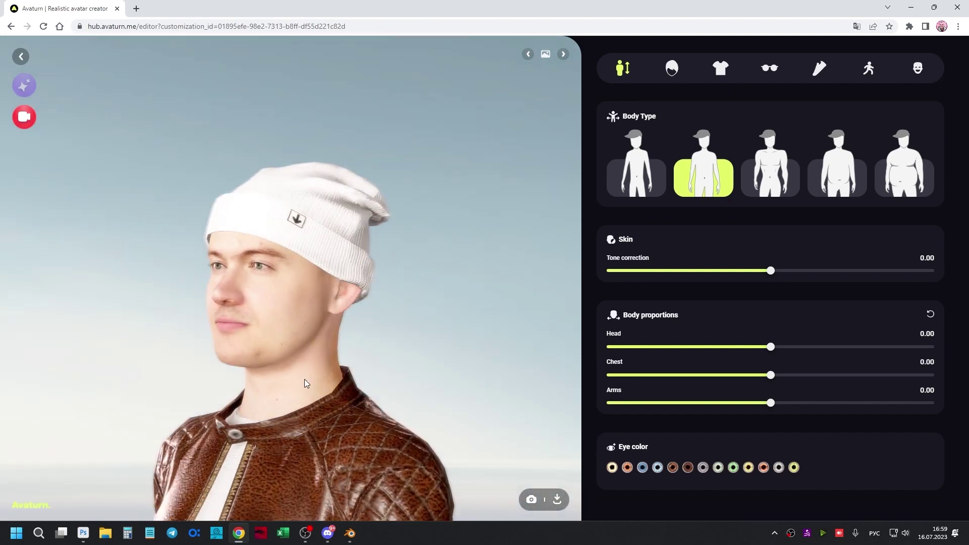
Orbit and zoom around the avatar to check its profile, front and top.
mouse_move(433, 376)
mouse_down()
mouse_move(272, 383)
mouse_move(490, 389)
mouse_up()
mouse_move(437, 350)
mouse_down()
mouse_move(348, 374)
mouse_move(238, 374)
mouse_up()
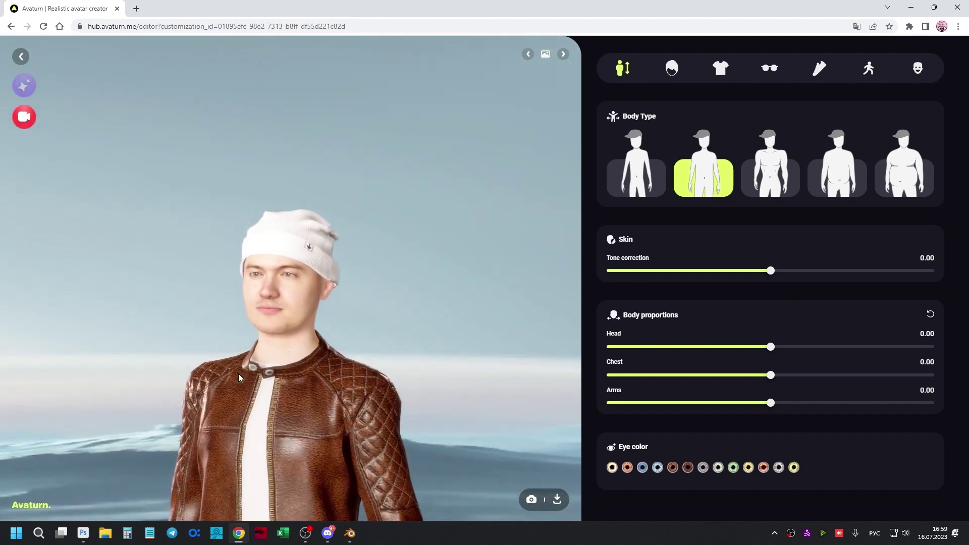
scroll(319, 349, up, 2)
scroll(318, 374, down, 2)
scroll(323, 409, up, 2)
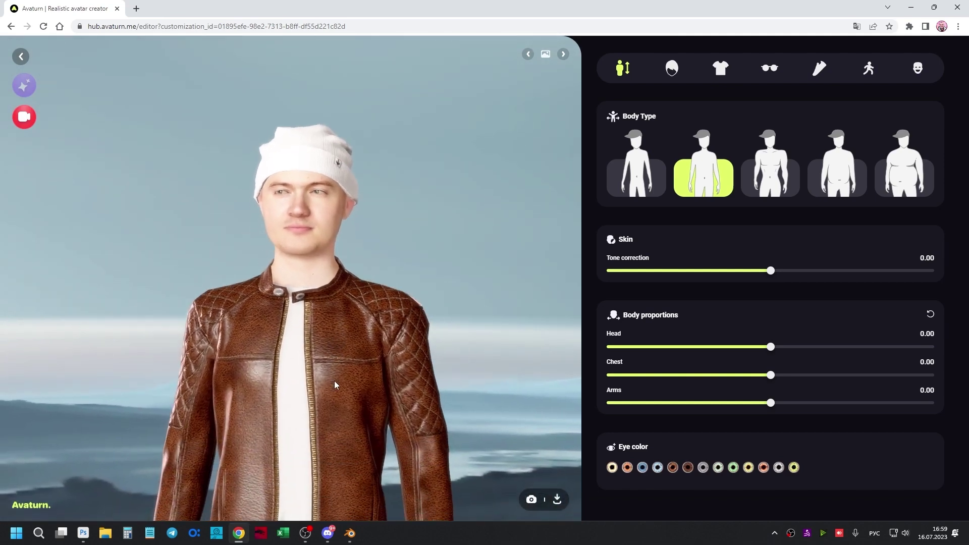
scroll(328, 394, down, 2)
scroll(329, 404, down, 2)
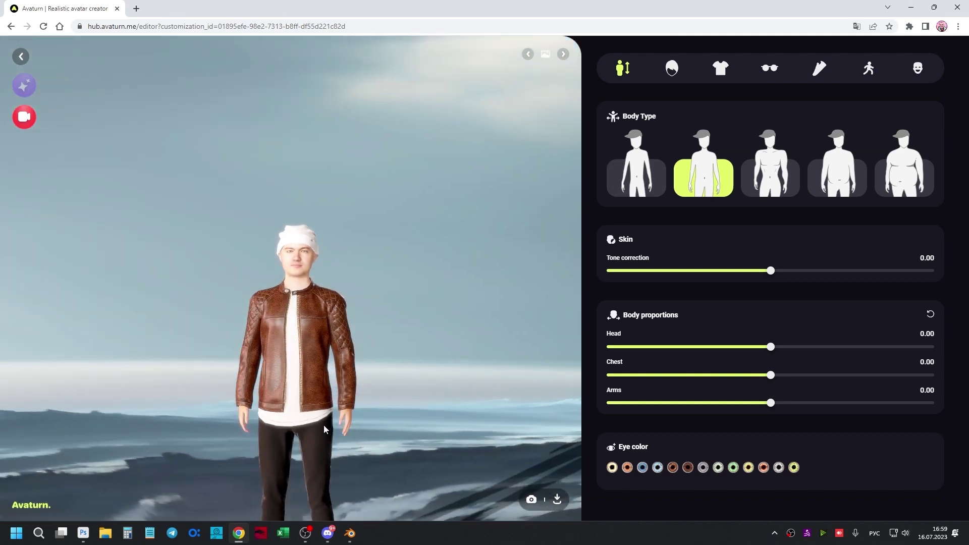
drag(331, 414, 333, 461)
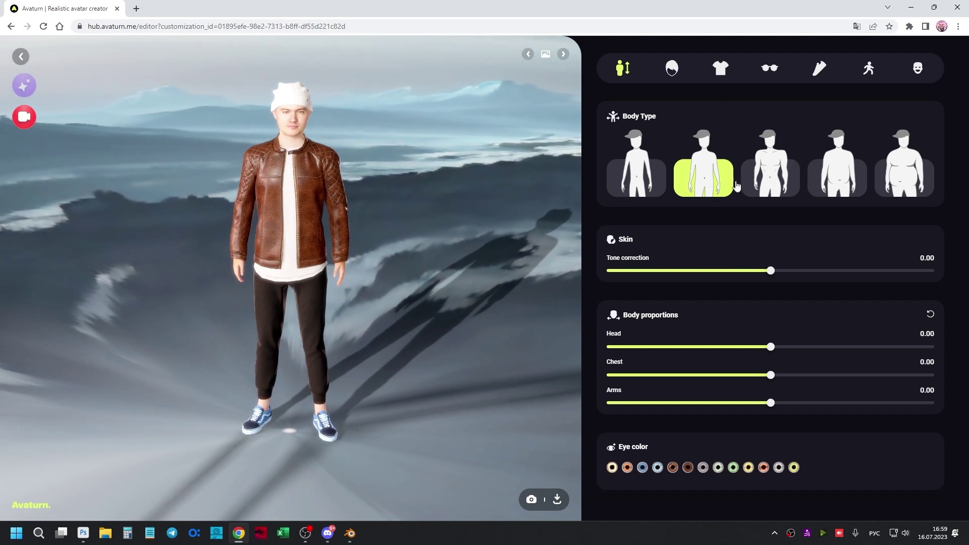
Try each body type, from slimmest to heaviest, and settle on the second one.
click(630, 178)
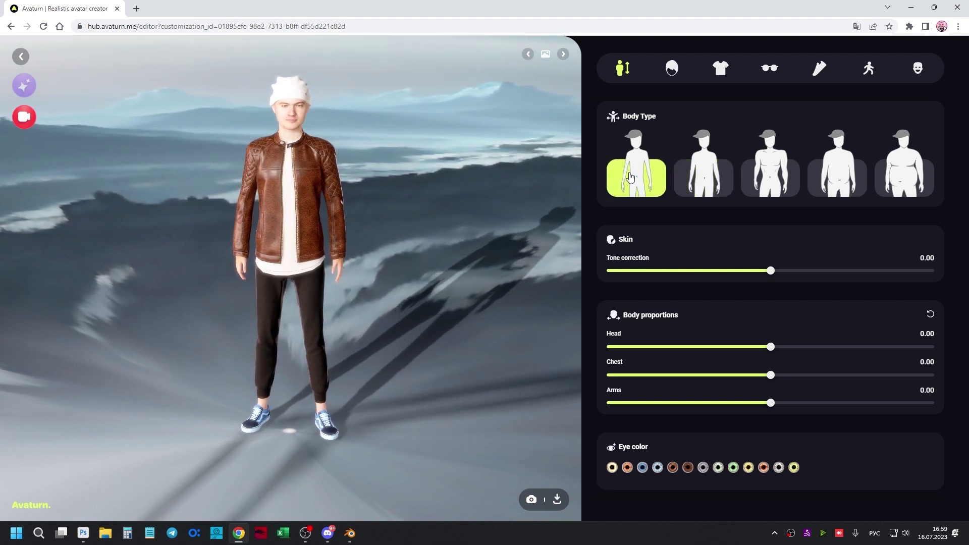
click(795, 167)
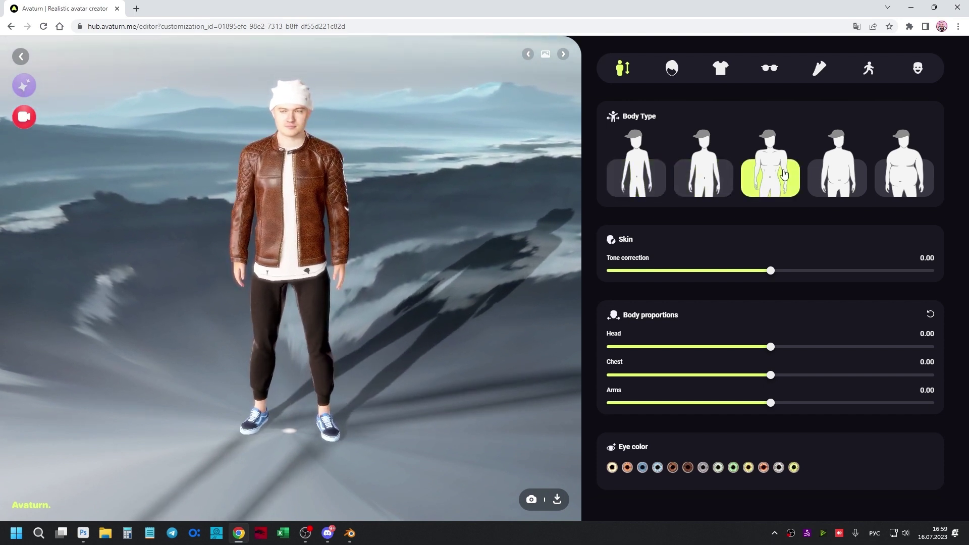
click(823, 170)
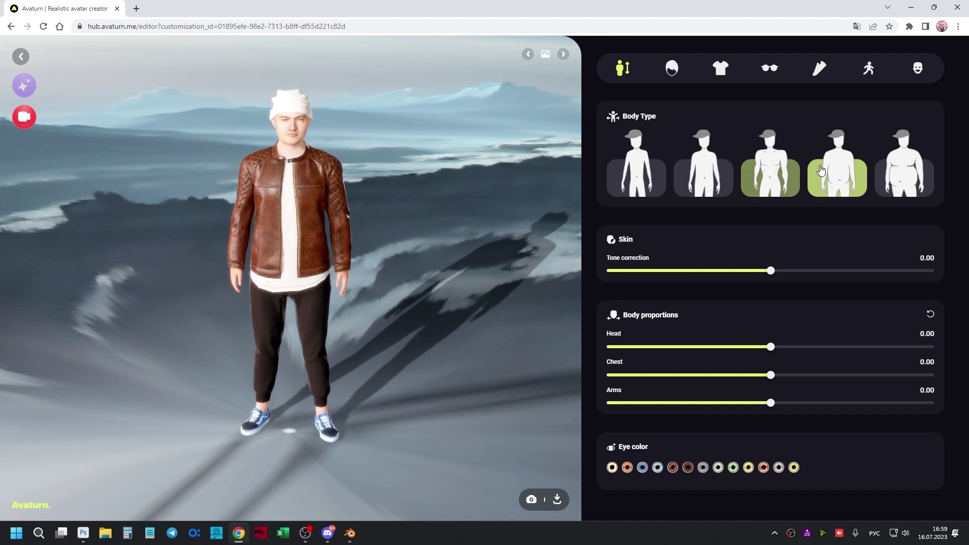
click(886, 173)
drag(145, 385, 401, 351)
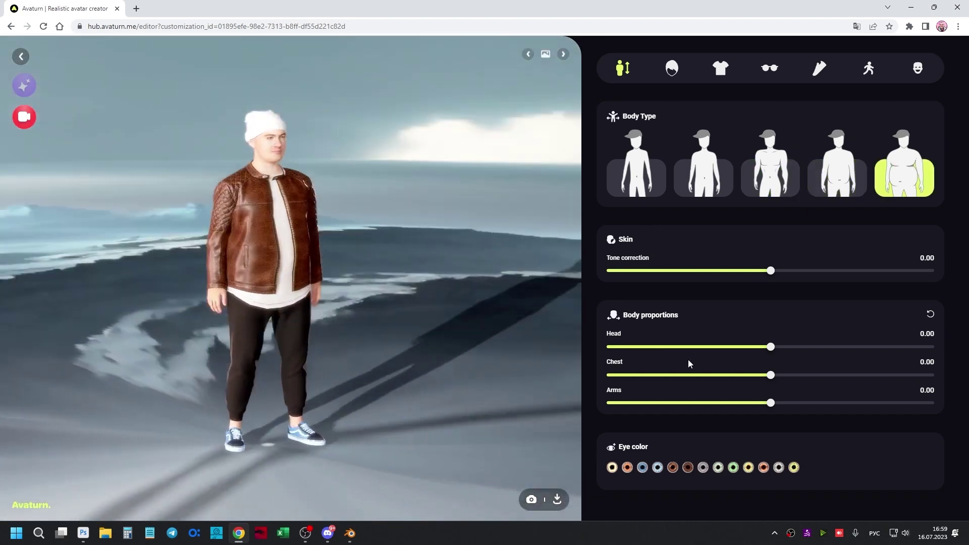
click(703, 171)
mouse_move(340, 310)
mouse_down()
mouse_move(397, 307)
mouse_move(331, 299)
mouse_up()
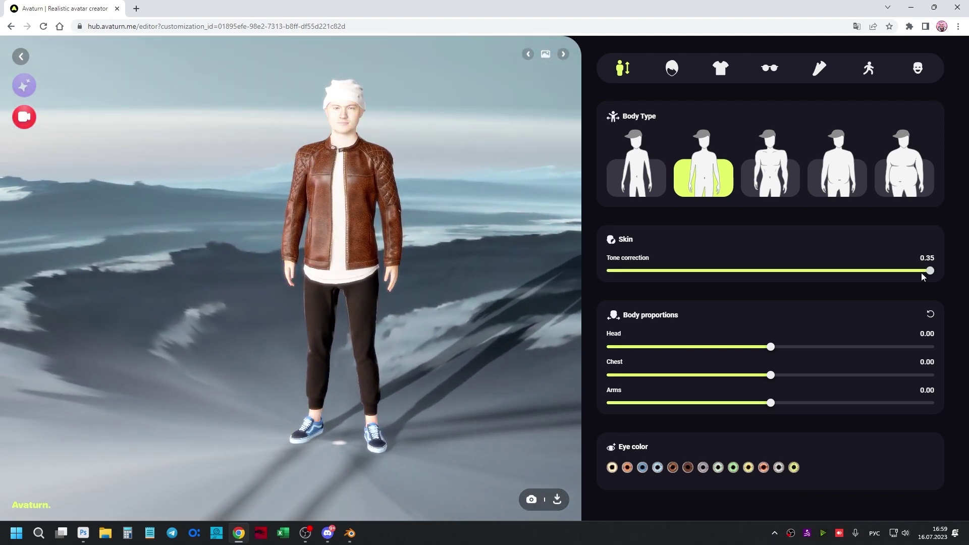
Adjust the skin tone correction and switch to the light grey-blue studio background.
drag(633, 280, 791, 275)
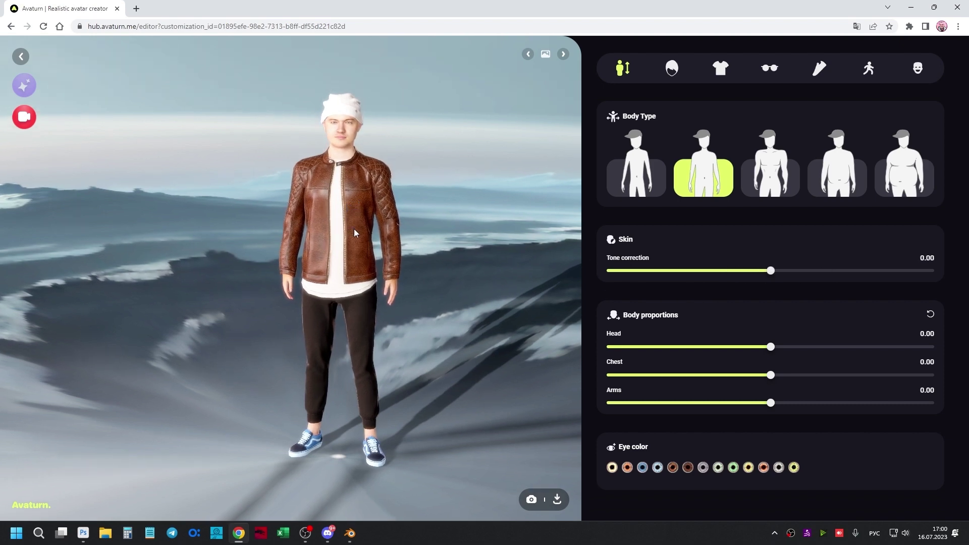
mouse_move(354, 229)
mouse_down()
mouse_move(396, 244)
mouse_move(317, 250)
mouse_move(295, 238)
mouse_move(341, 252)
mouse_move(323, 182)
mouse_up()
click(563, 56)
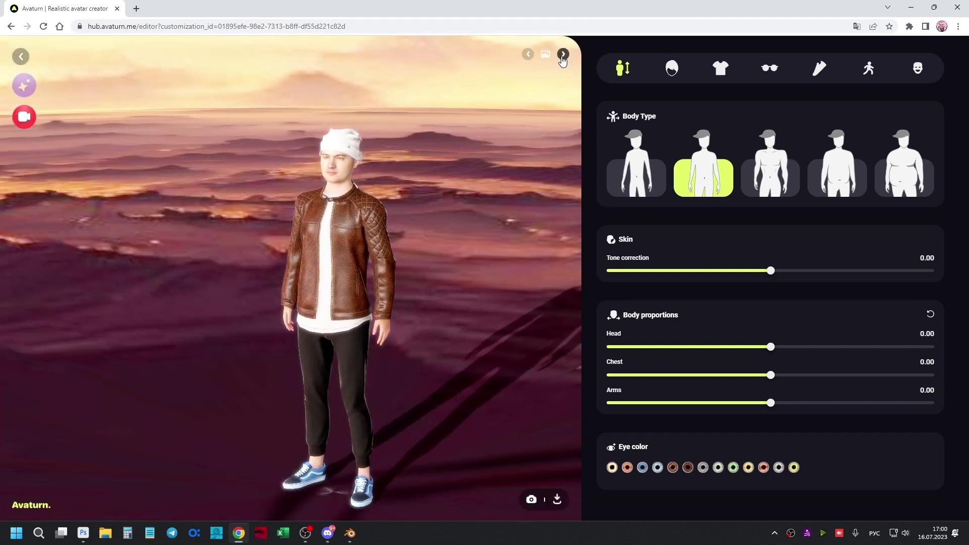
click(563, 58)
click(563, 56)
click(563, 56)
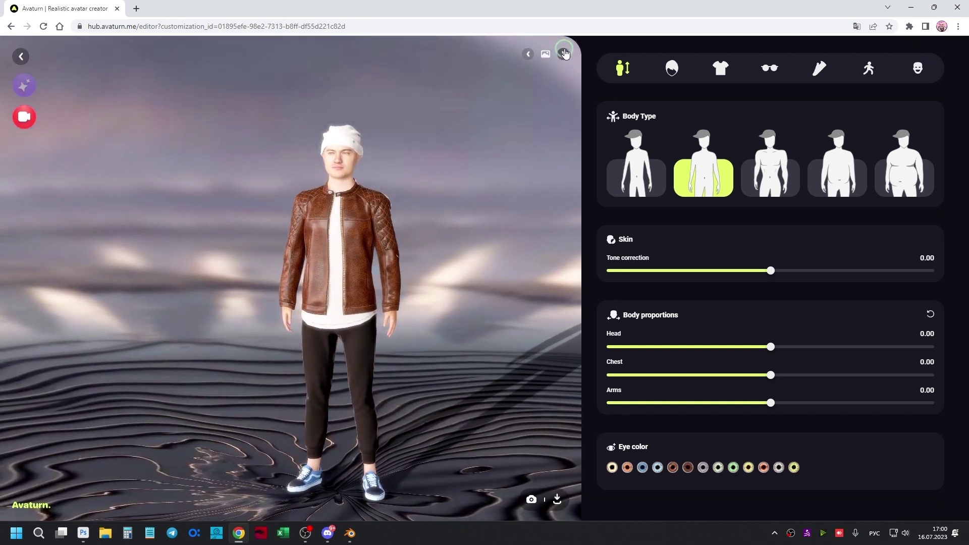
click(563, 54)
click(564, 54)
click(564, 54)
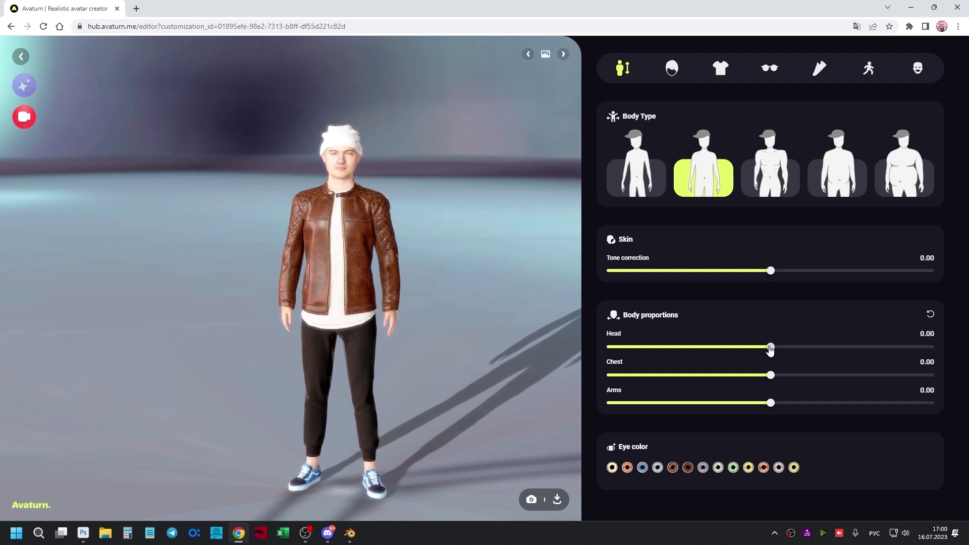
Adjust the Head, Chest and Arms proportion sliders, leaving them at 0.00.
click(839, 347)
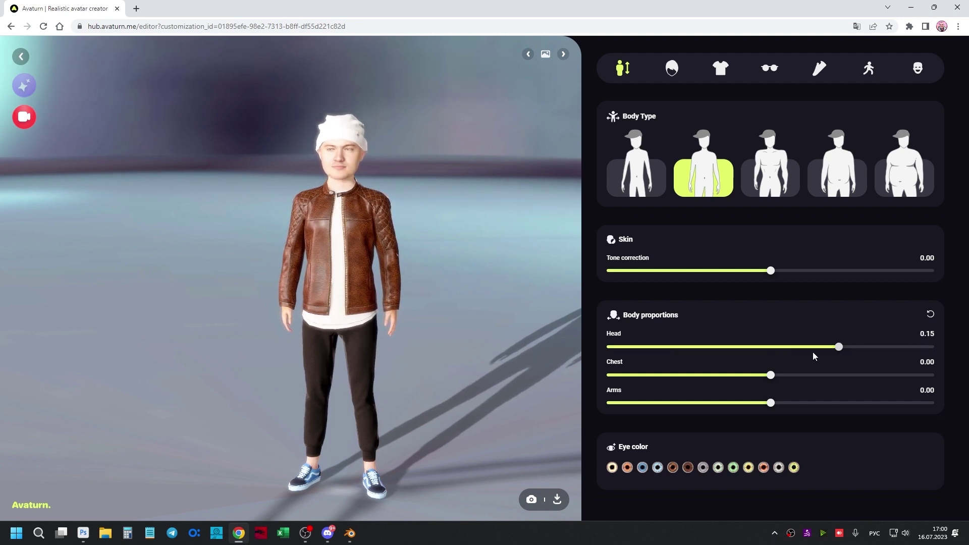
mouse_move(764, 356)
mouse_down()
mouse_move(587, 385)
mouse_move(790, 392)
mouse_up()
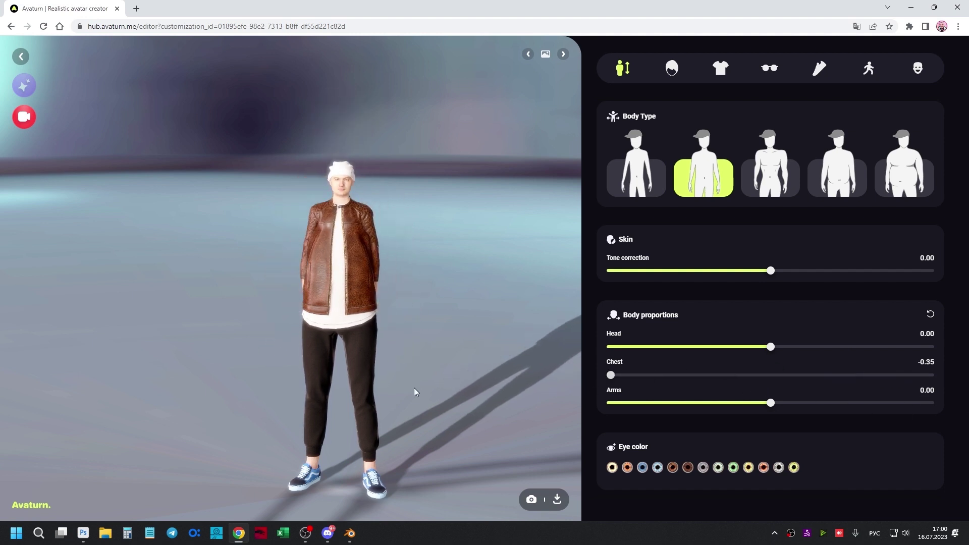
mouse_move(771, 404)
mouse_down()
mouse_move(610, 414)
mouse_move(777, 411)
mouse_up()
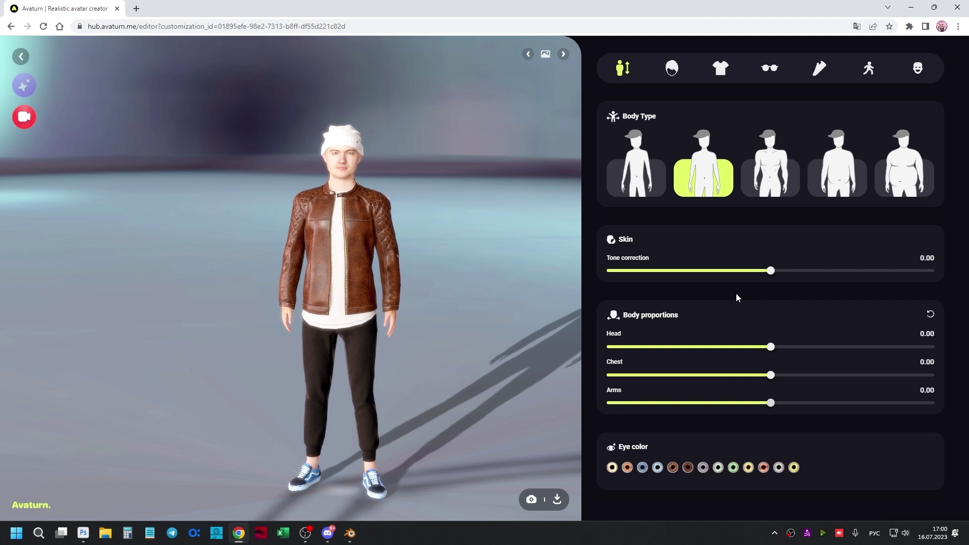
Replace the beanie with short red hair and inspect the head from the side.
click(672, 70)
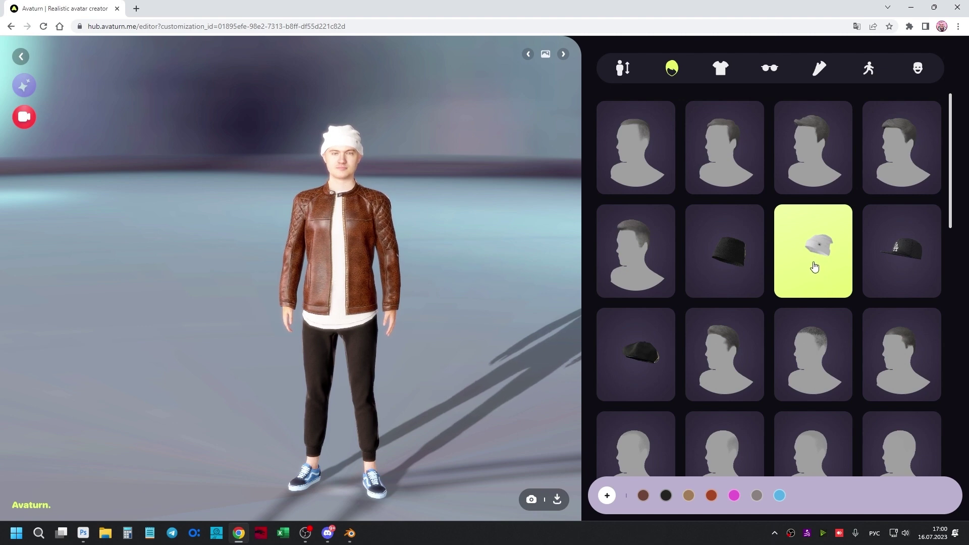
scroll(815, 267, down, 3)
scroll(813, 263, up, 3)
click(632, 151)
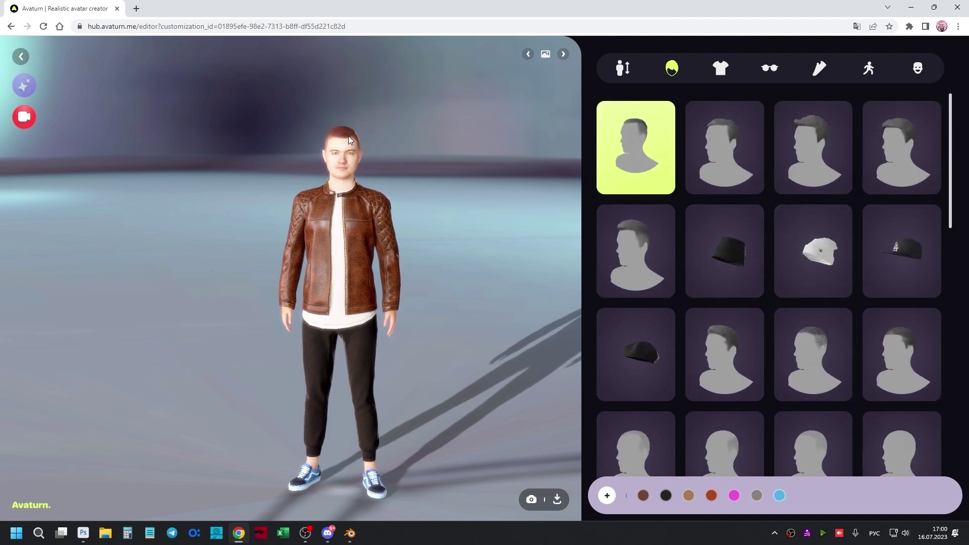
scroll(353, 132, up, 3)
scroll(348, 284, up, 2)
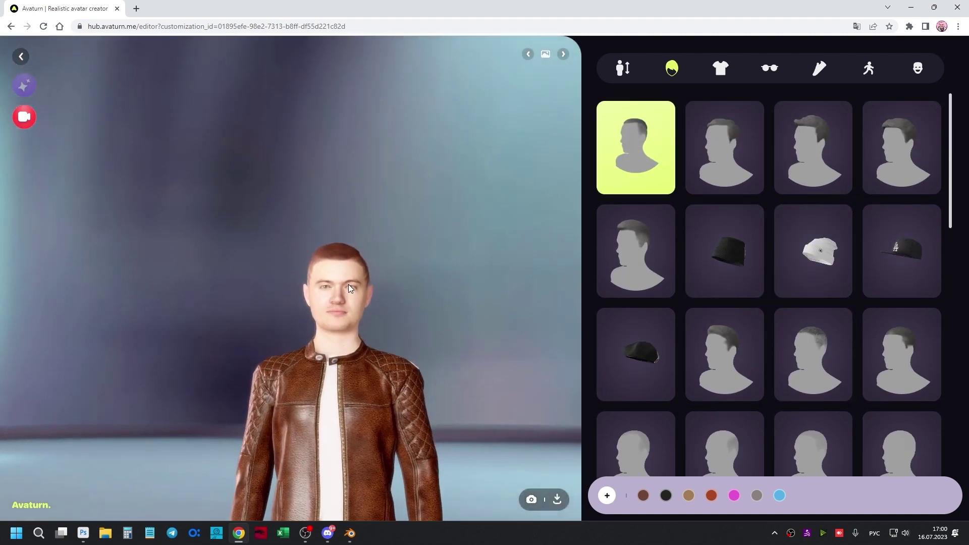
drag(368, 310, 423, 319)
scroll(393, 327, up, 2)
scroll(459, 429, up, 2)
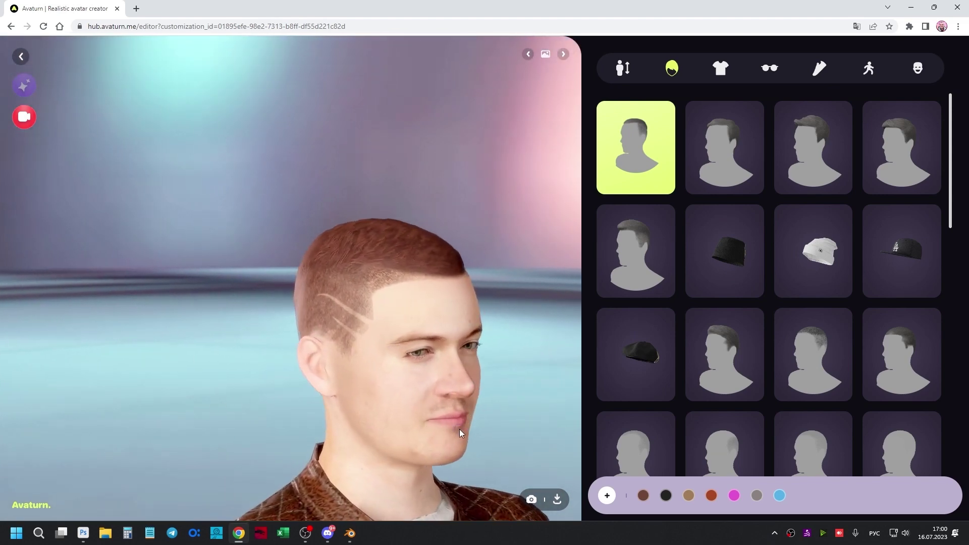
drag(459, 429, 417, 354)
scroll(391, 350, down, 2)
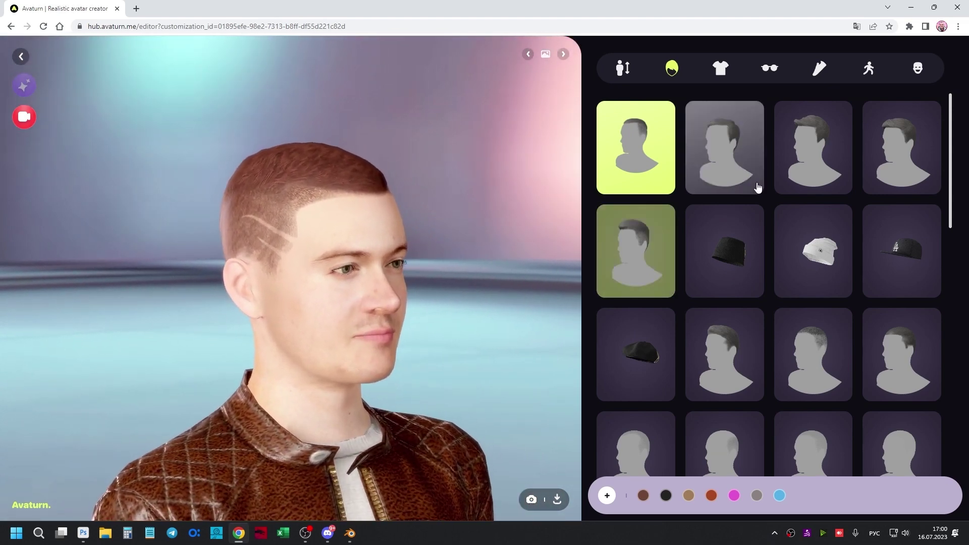
Try several hairstyles and hats: shaved-side hair, bucket hat, white beanie, LA cap and beret.
click(742, 162)
click(817, 166)
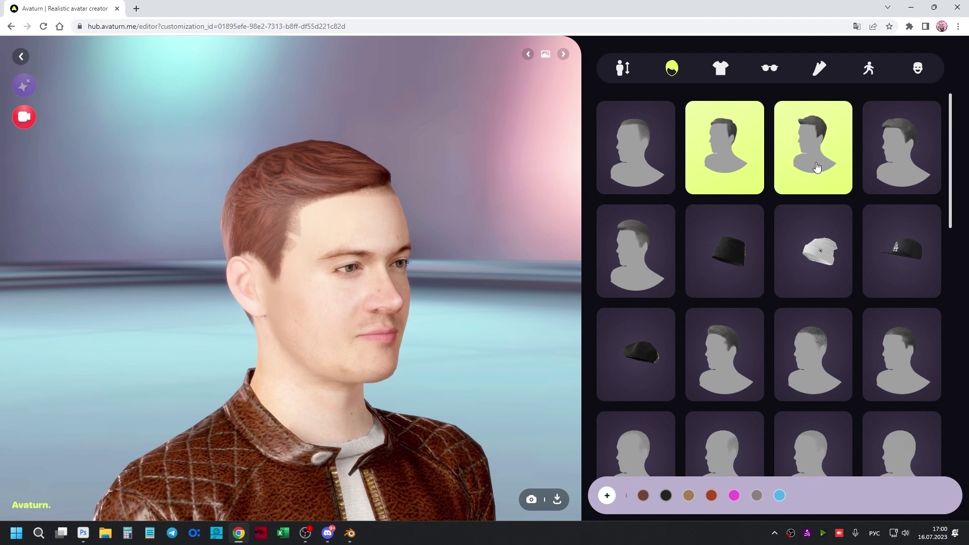
click(879, 165)
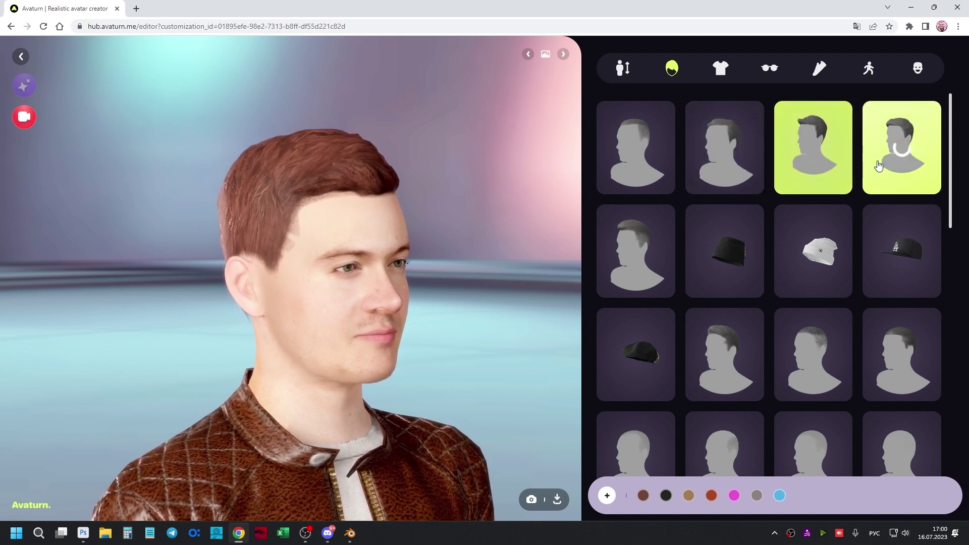
click(669, 267)
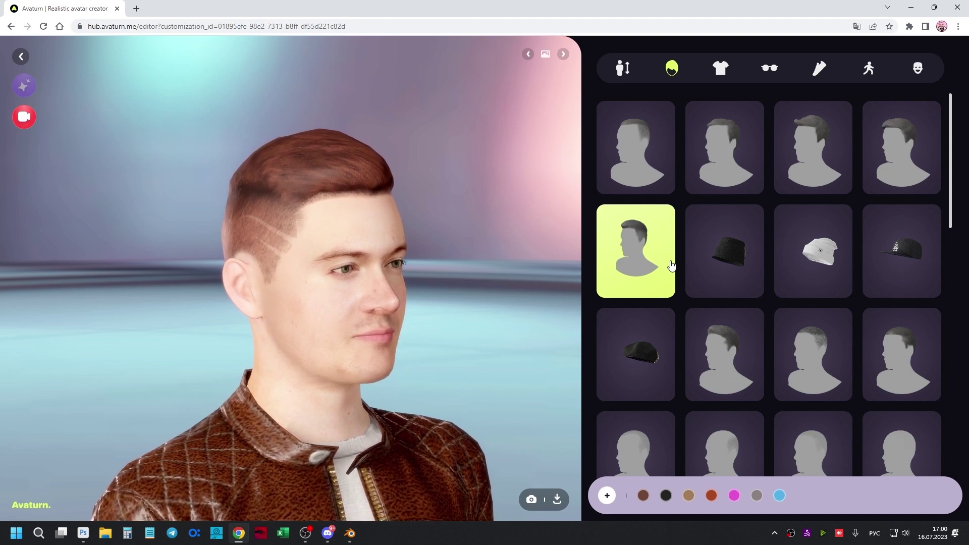
click(741, 278)
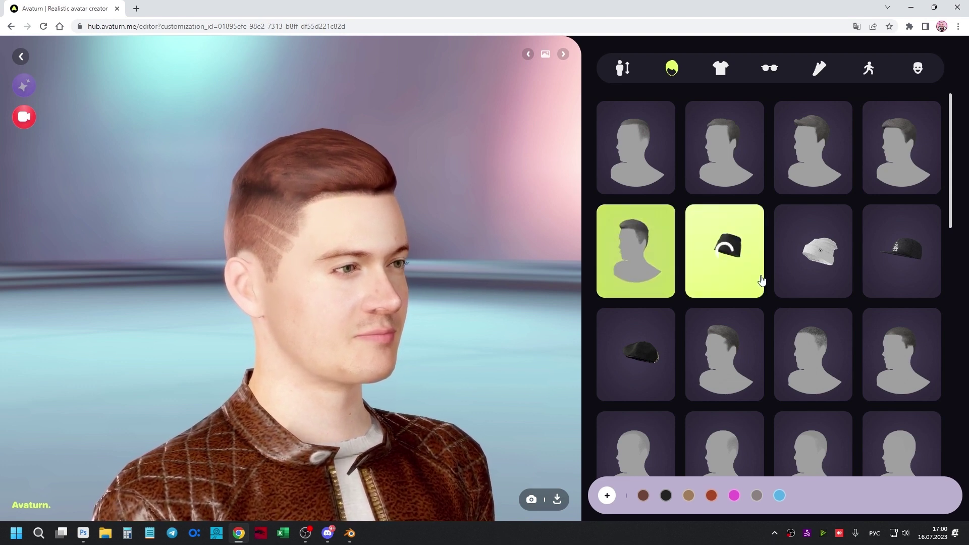
click(803, 273)
click(876, 266)
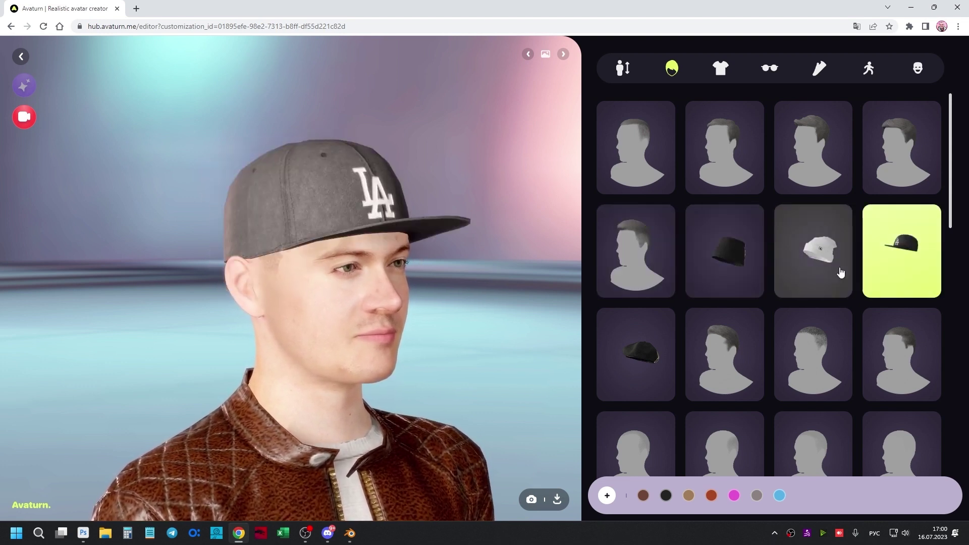
click(620, 372)
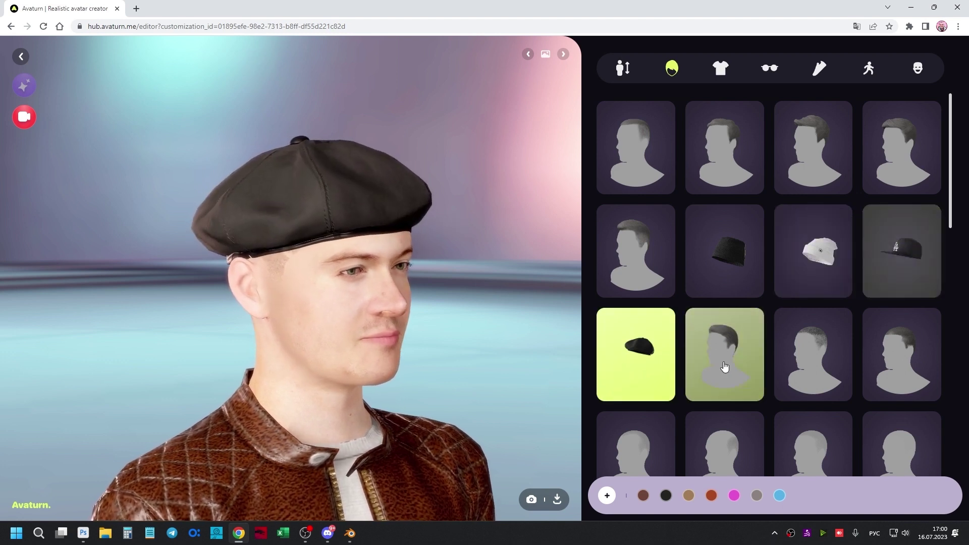
click(897, 264)
Try short red hair, a buzz cut, a bald head and other close-shaved options.
click(729, 356)
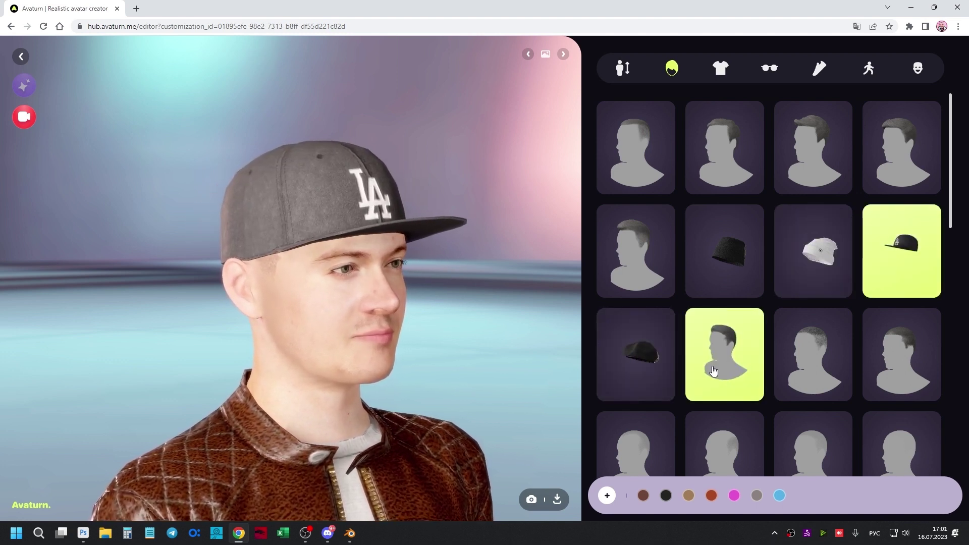
click(815, 363)
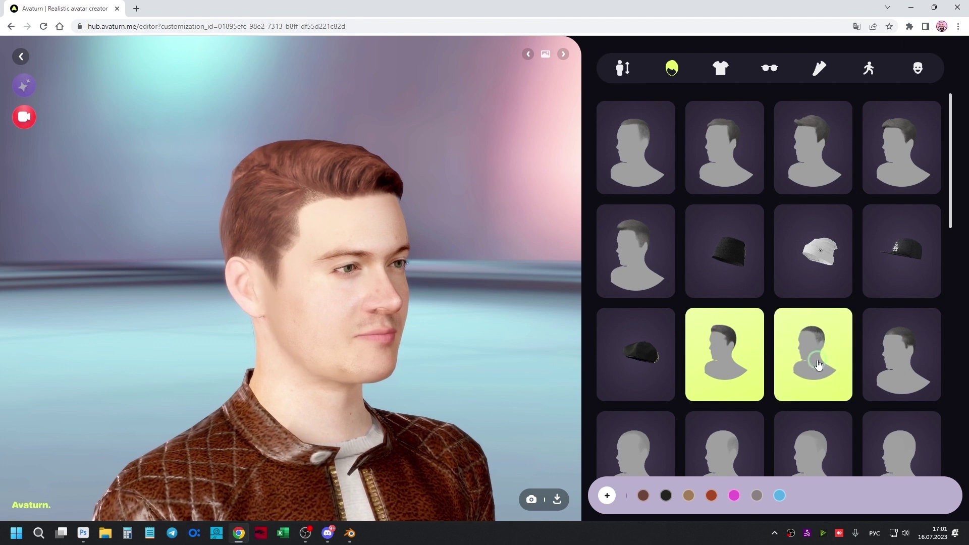
click(865, 365)
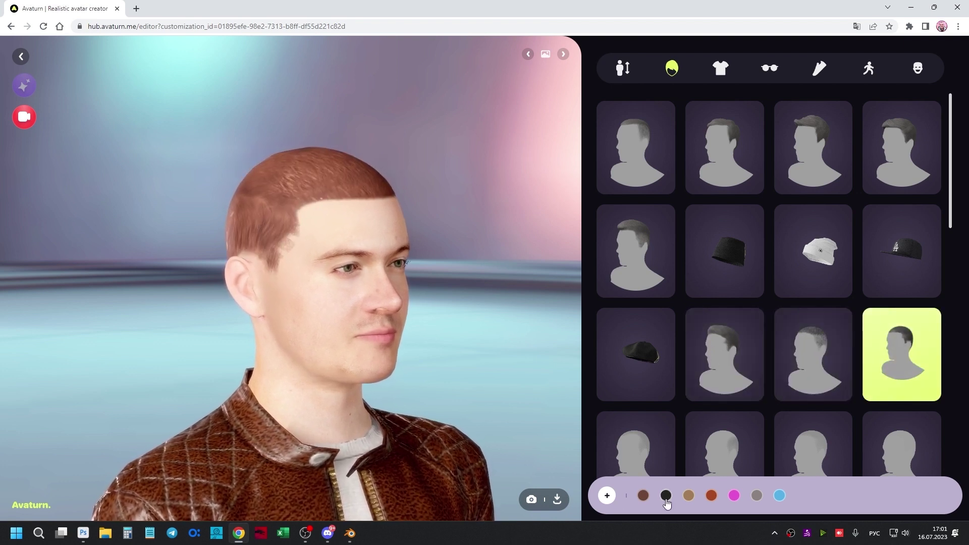
scroll(796, 314, down, 2)
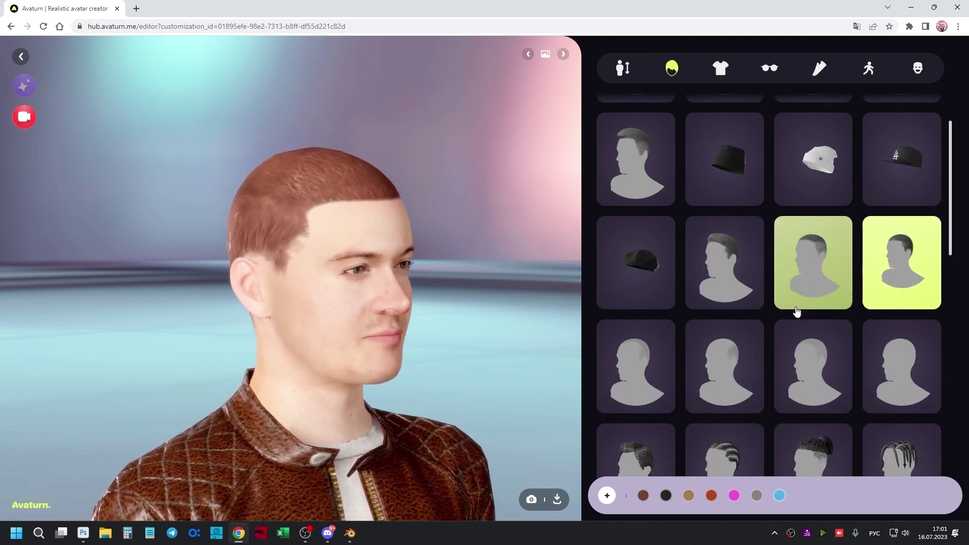
click(651, 355)
click(754, 372)
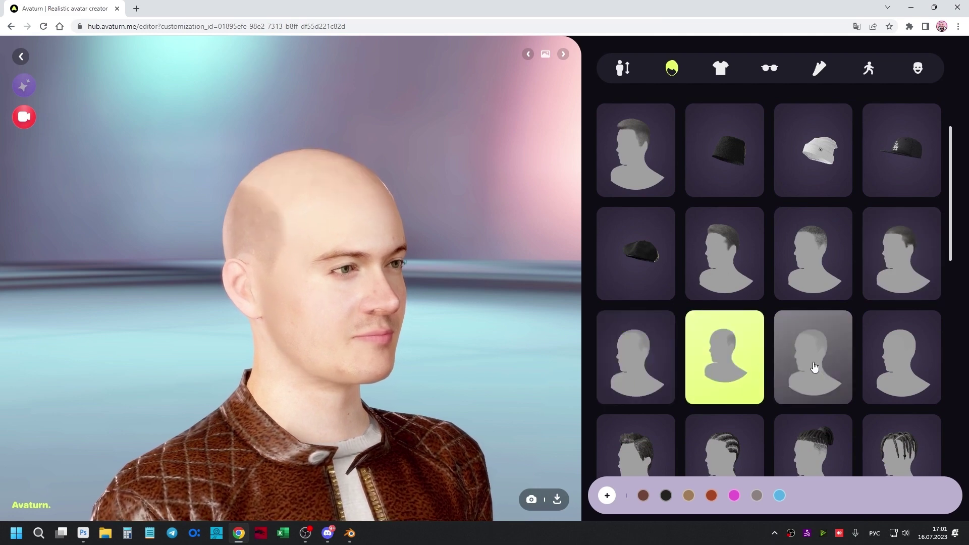
click(816, 367)
click(893, 363)
Try textured hair, cornrows, ponytail and box braids, a short crop, side-swept hair and a mohawk.
scroll(656, 303, down, 3)
click(636, 295)
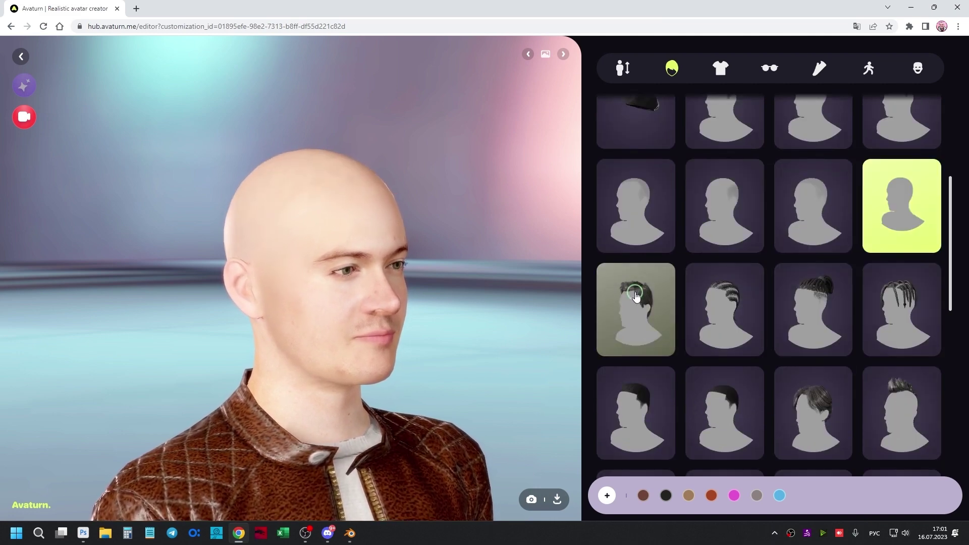
click(717, 308)
click(792, 311)
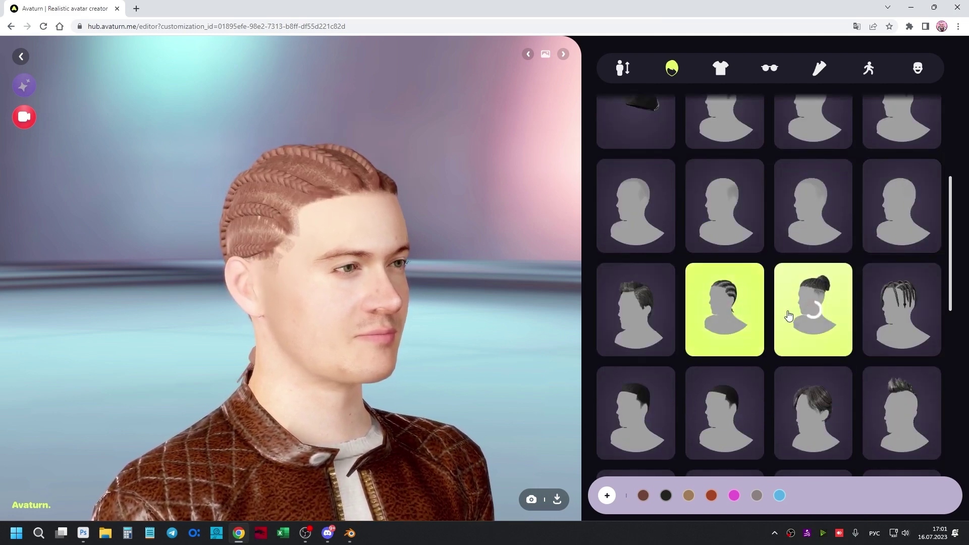
click(891, 317)
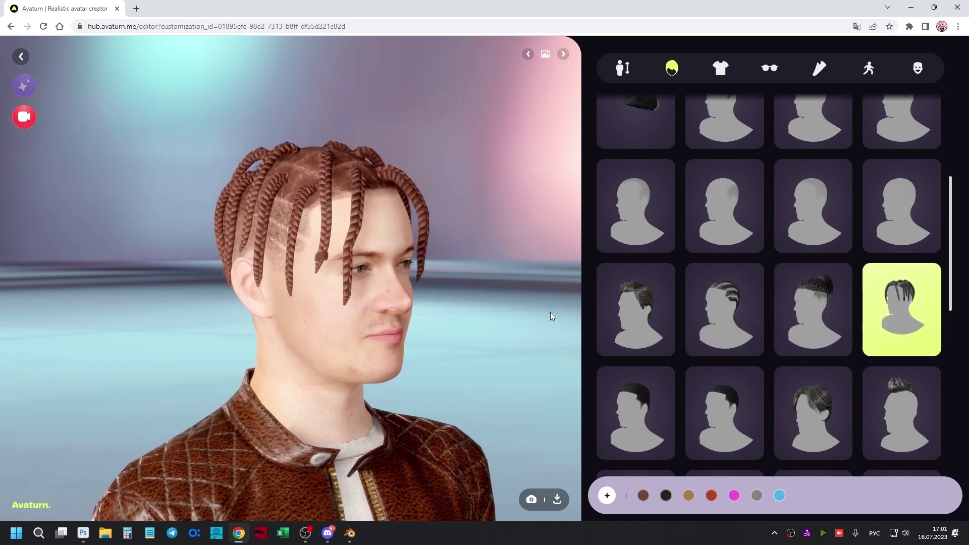
scroll(642, 323, down, 2)
click(639, 343)
click(704, 342)
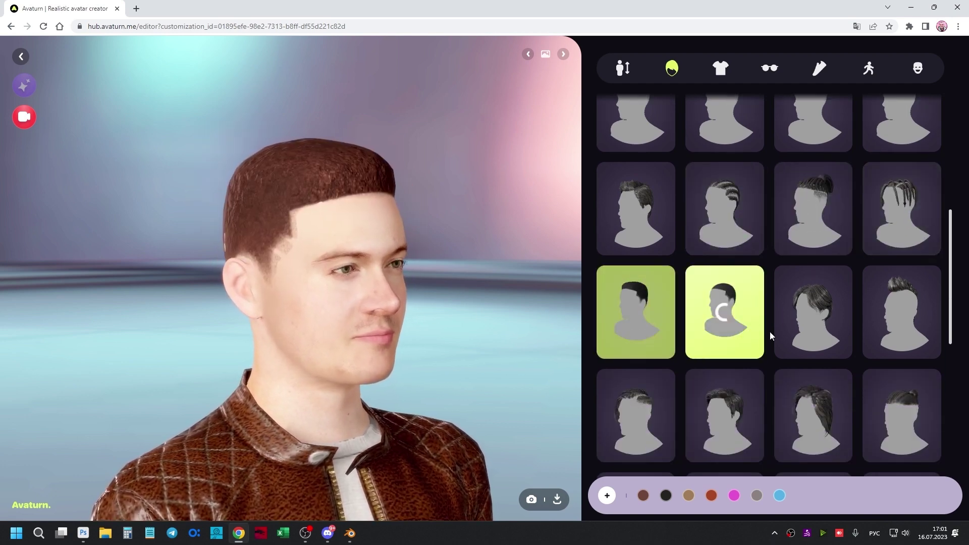
click(808, 323)
click(891, 331)
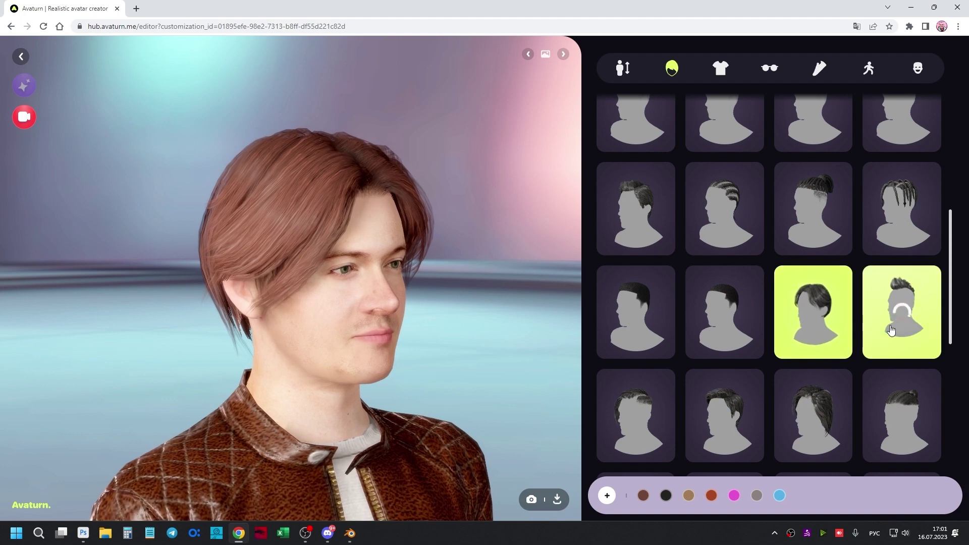
Browse the long hairstyles and pick the red man-bun with shaved lines.
scroll(747, 320, down, 2)
click(634, 316)
click(735, 335)
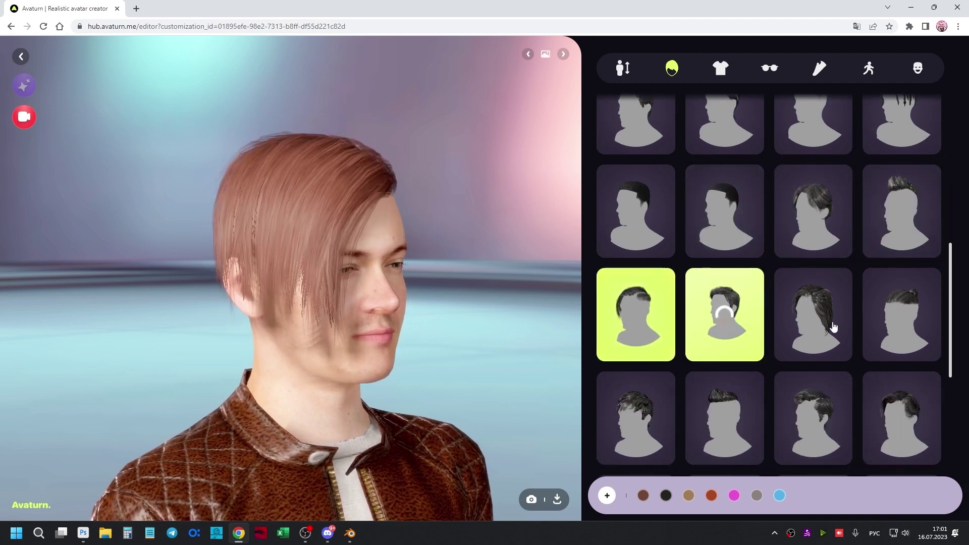
click(823, 329)
click(887, 331)
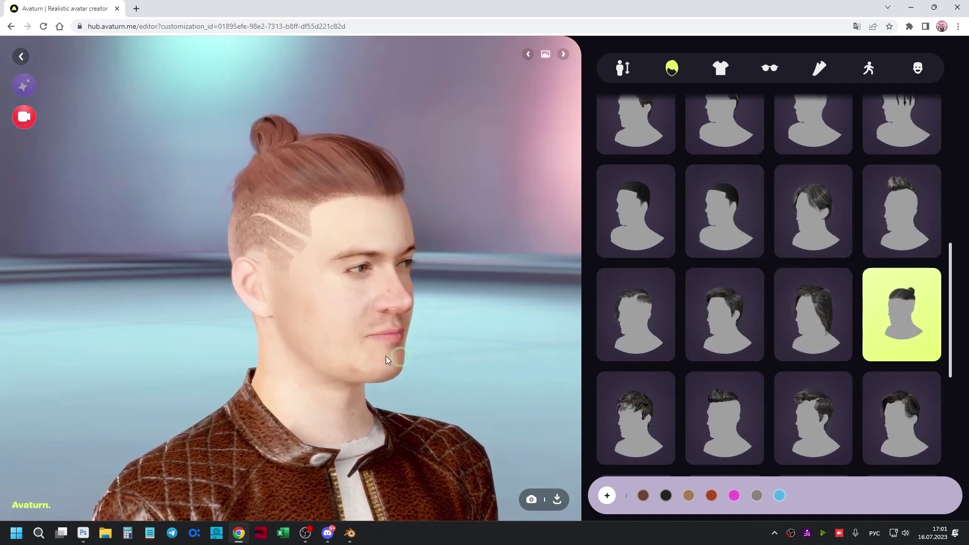
Orbit and zoom around the head to inspect the man-bun from both sides.
drag(386, 356, 261, 350)
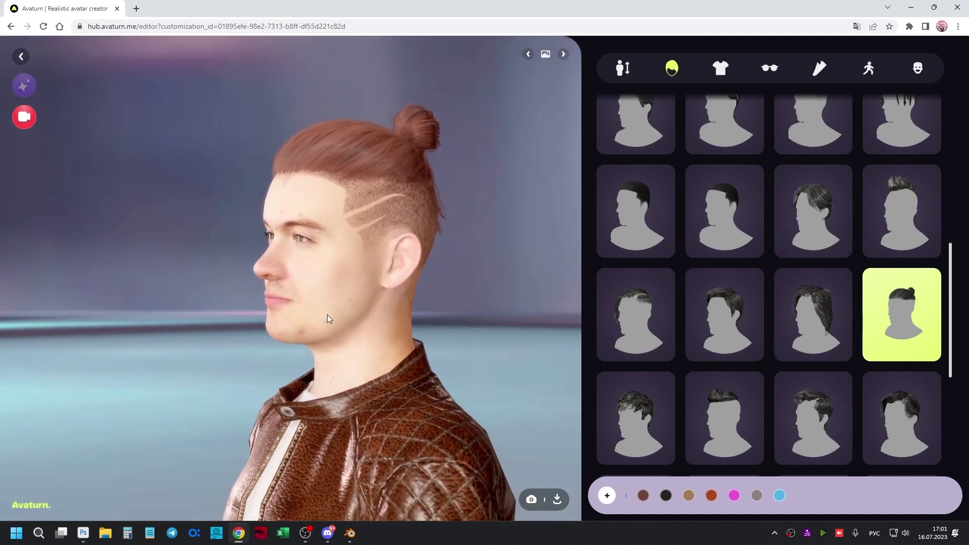
drag(328, 314, 356, 331)
scroll(826, 361, down, 1)
scroll(798, 369, up, 2)
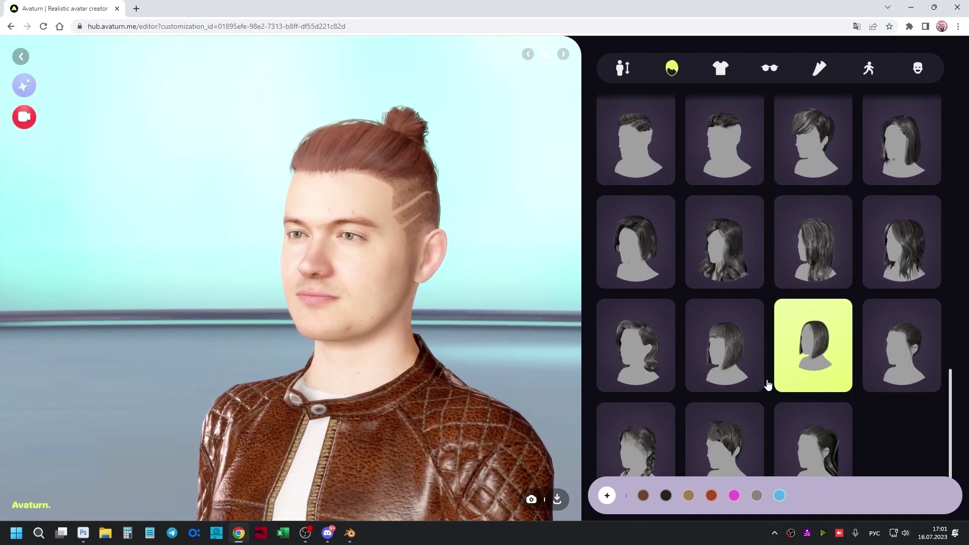
scroll(661, 424, up, 5)
scroll(663, 422, up, 4)
scroll(665, 399, up, 4)
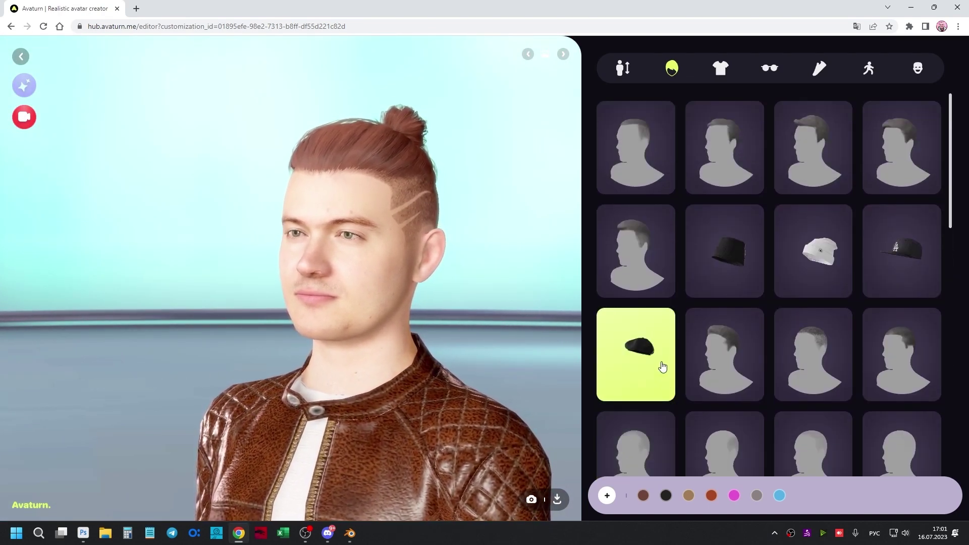
drag(410, 320, 458, 320)
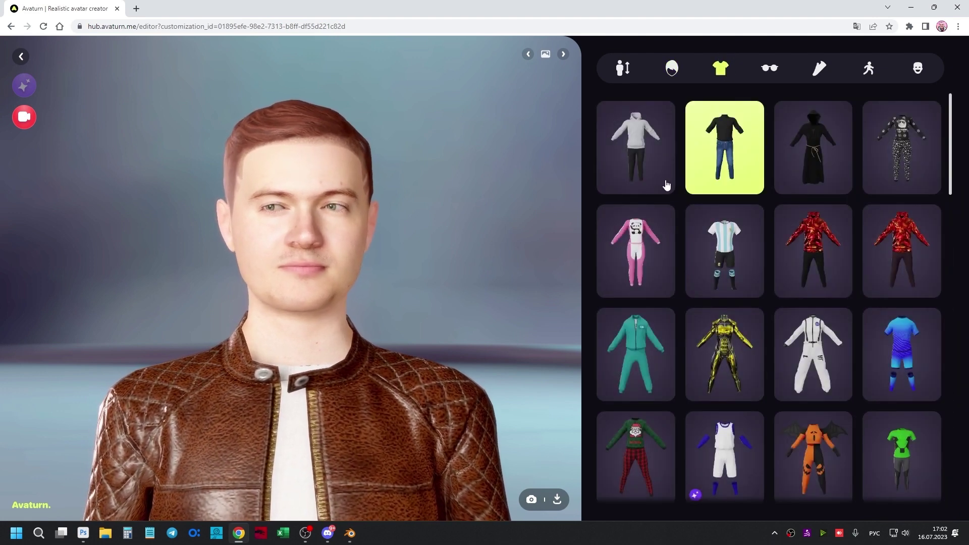
Try on outfits: grey hoodie, black turtleneck, monk robe, panda pyjamas, Argentina kit and red hoodies.
click(651, 183)
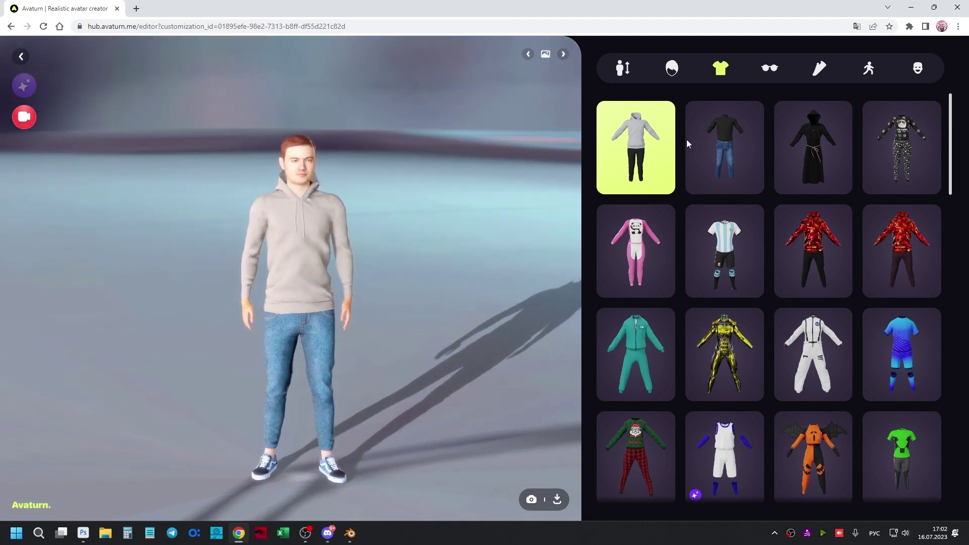
click(725, 154)
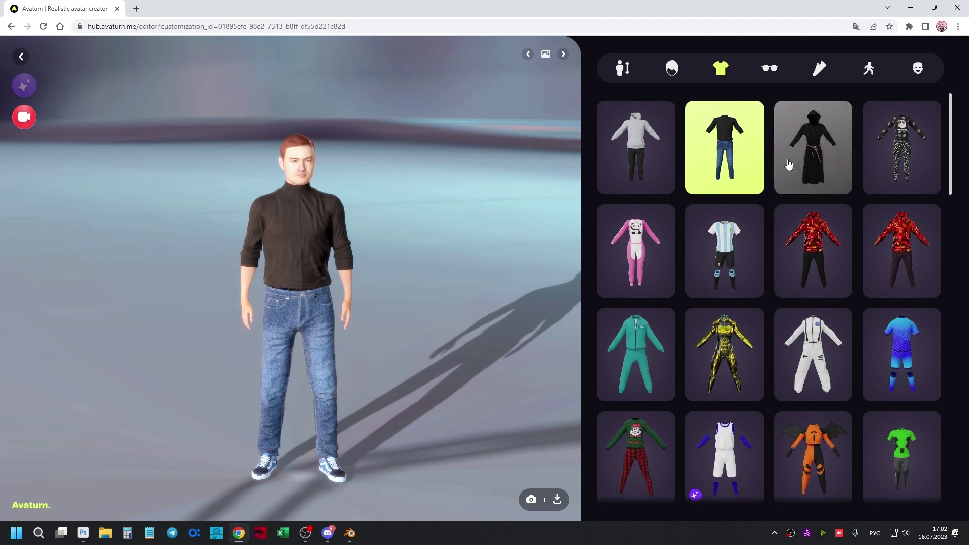
click(814, 160)
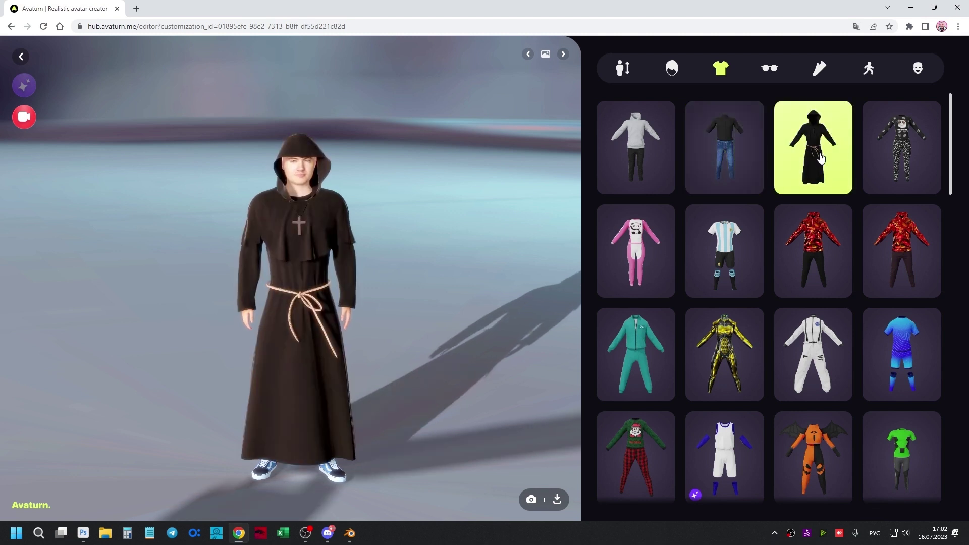
click(871, 157)
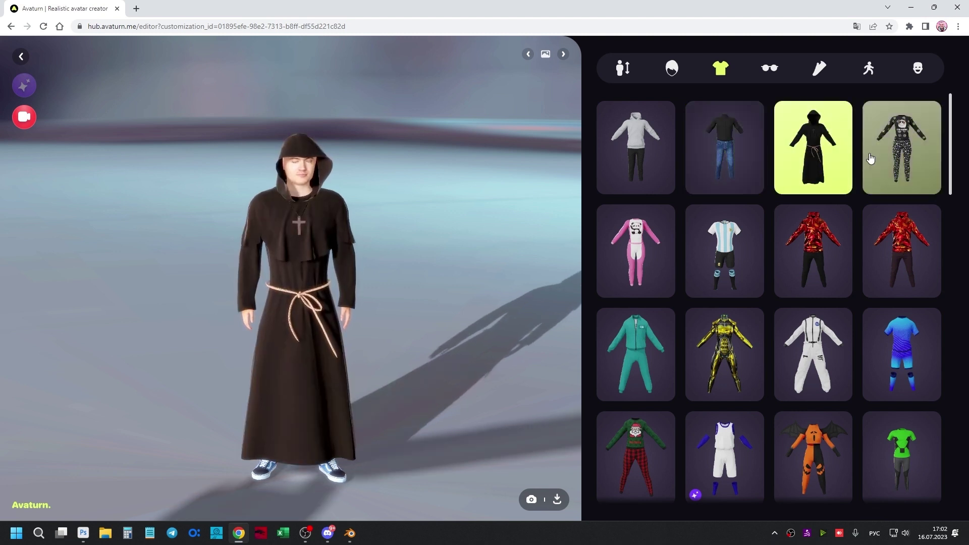
click(655, 246)
click(693, 250)
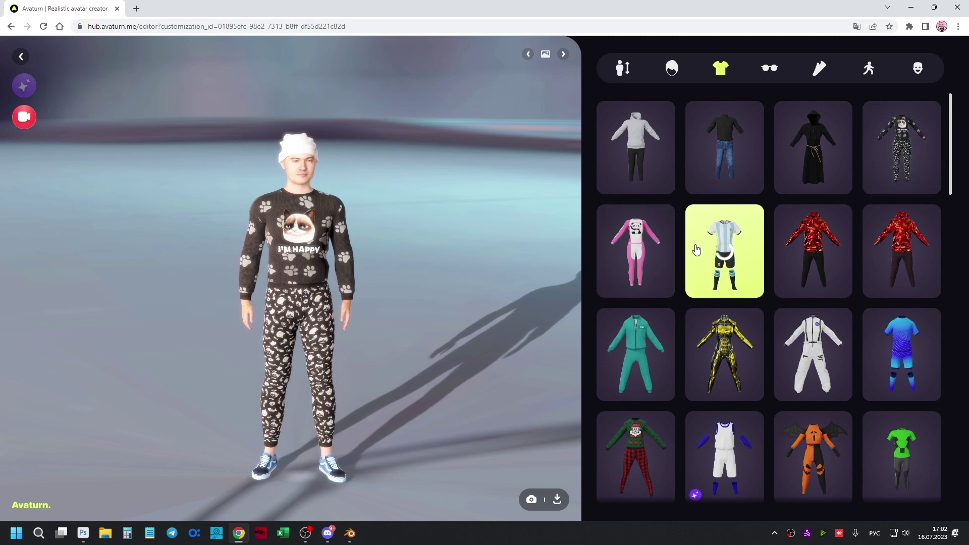
click(817, 257)
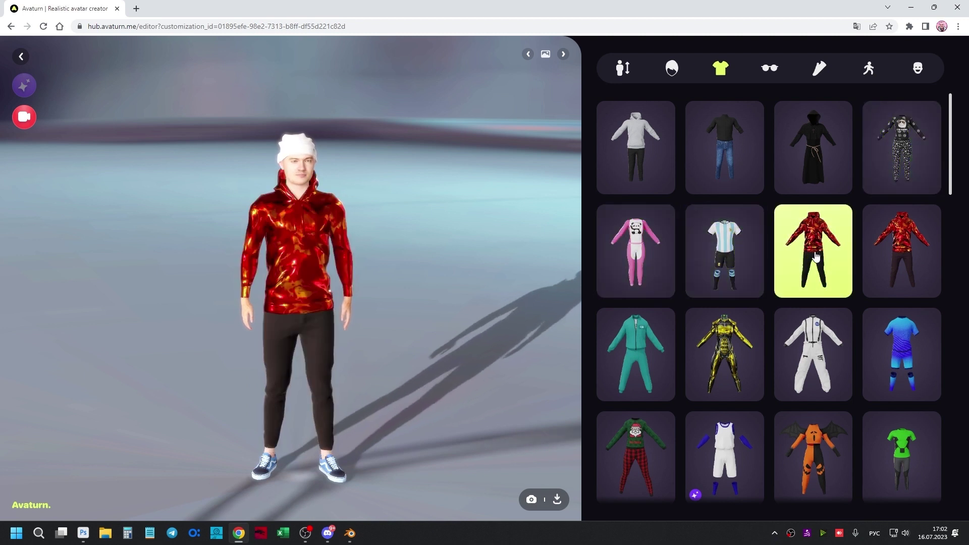
click(907, 272)
Dress the avatar in the teal 456 tracksuit and spin it around to inspect.
click(646, 364)
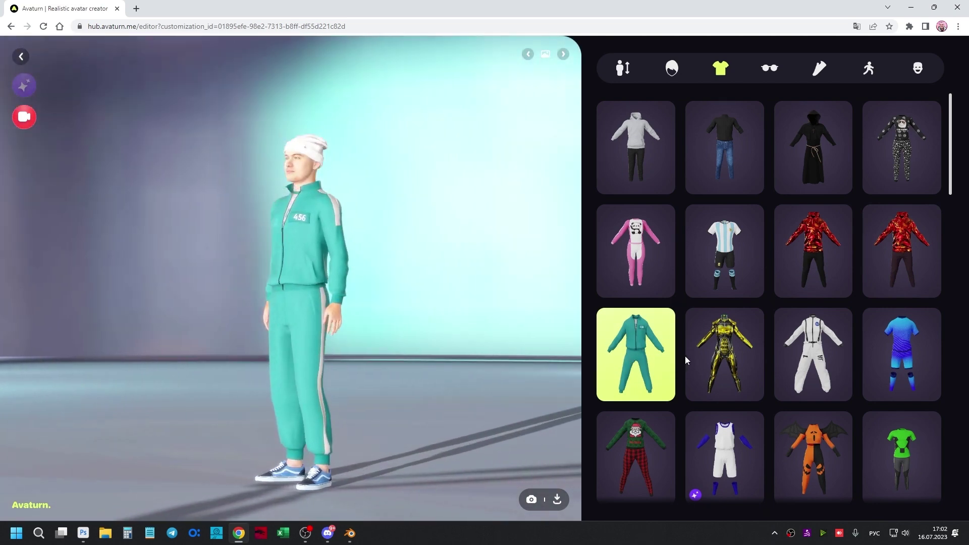
drag(270, 380, 824, 365)
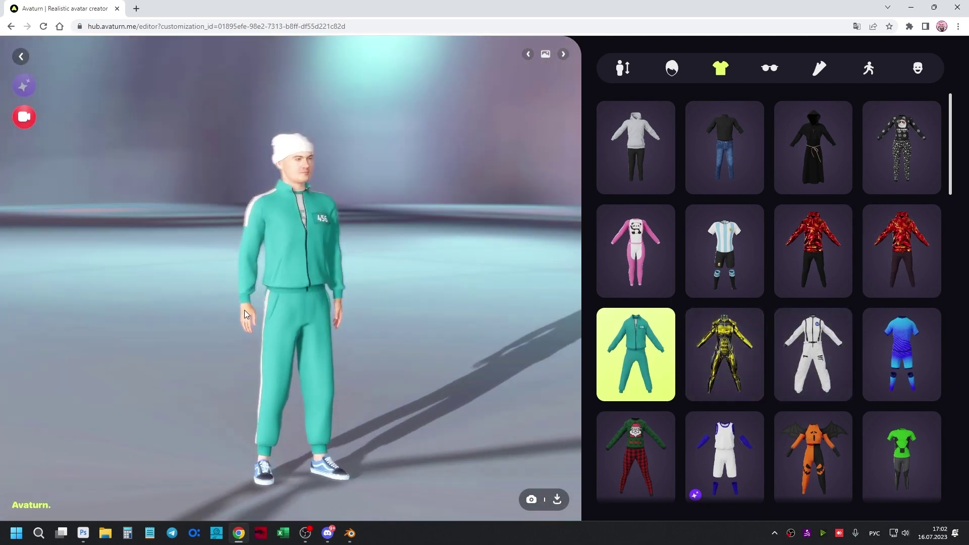
scroll(772, 298, down, 10)
scroll(767, 151, down, 2)
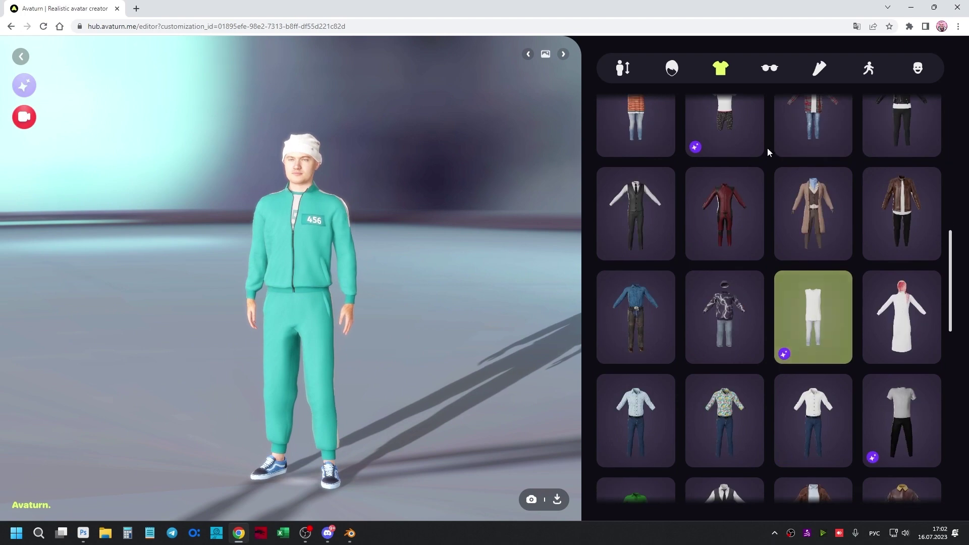
scroll(681, 206, up, 1)
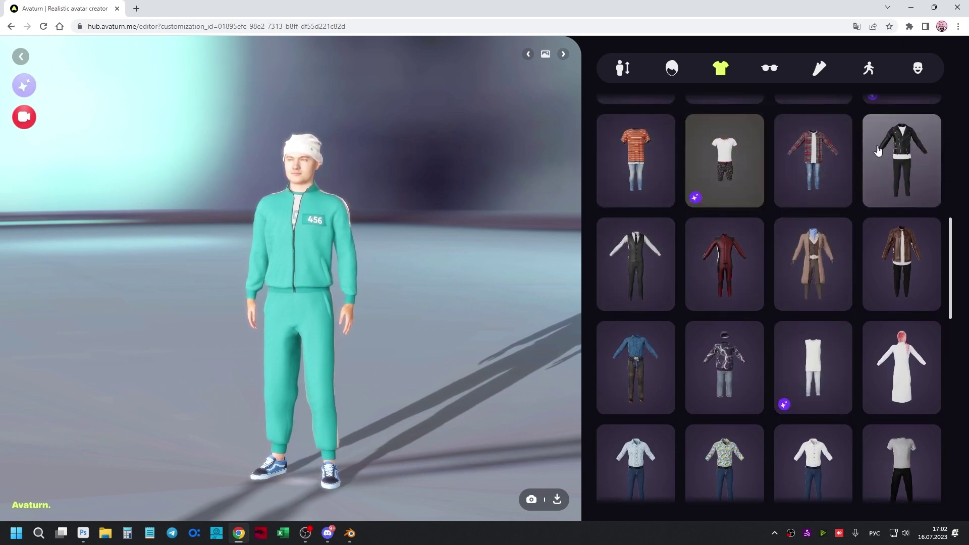
Preview more outfits, including the black leather jacket, white T-shirt and denim skirt.
click(900, 151)
click(902, 253)
scroll(893, 295, down, 3)
scroll(893, 295, down, 5)
scroll(892, 295, down, 5)
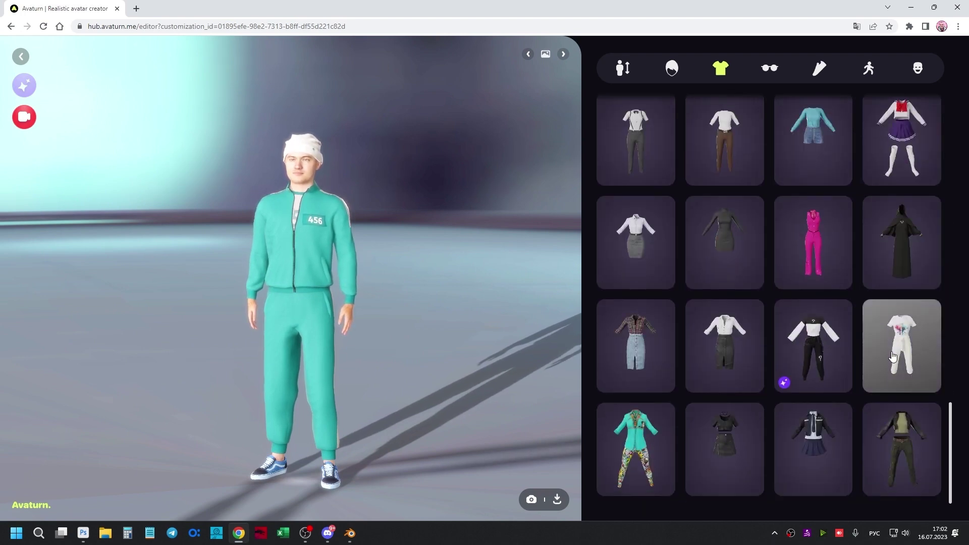
click(898, 333)
click(656, 323)
scroll(765, 151, up, 5)
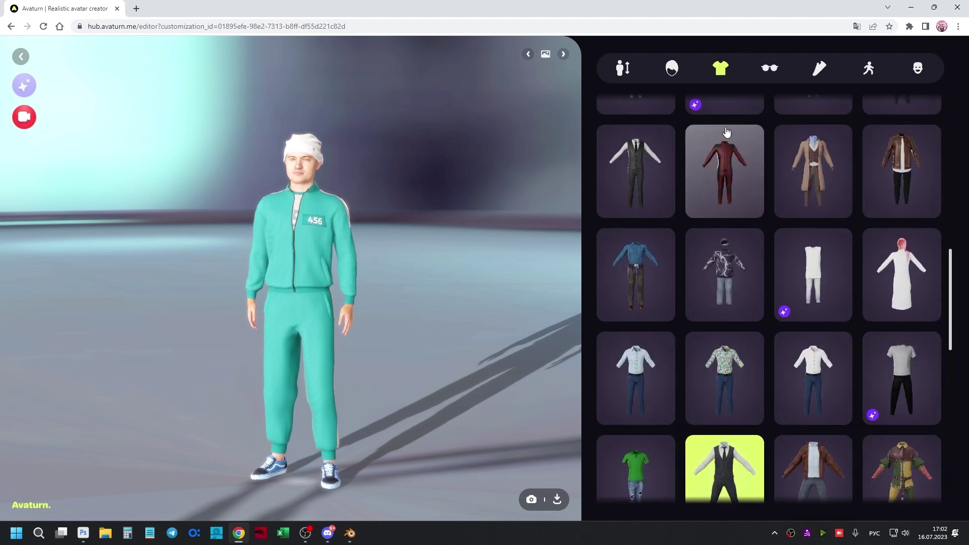
scroll(762, 92, up, 5)
Put the VR headset on the avatar and view it from the side.
click(771, 74)
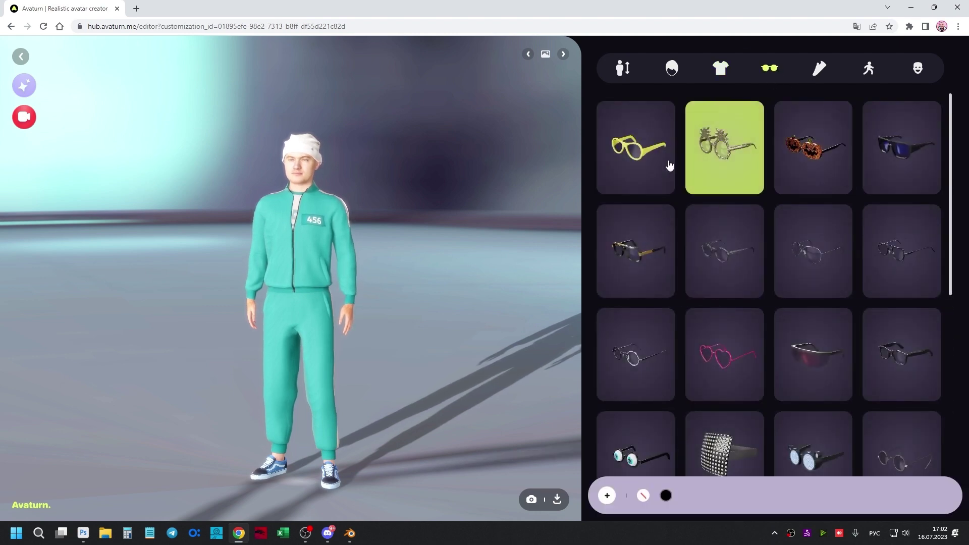
scroll(858, 163, down, 3)
scroll(858, 170, down, 5)
click(851, 175)
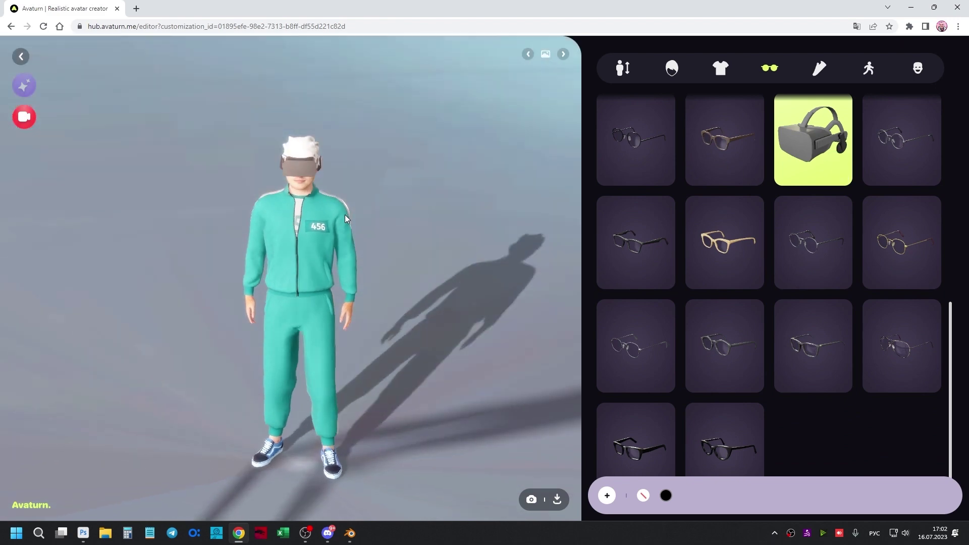
drag(345, 214, 444, 190)
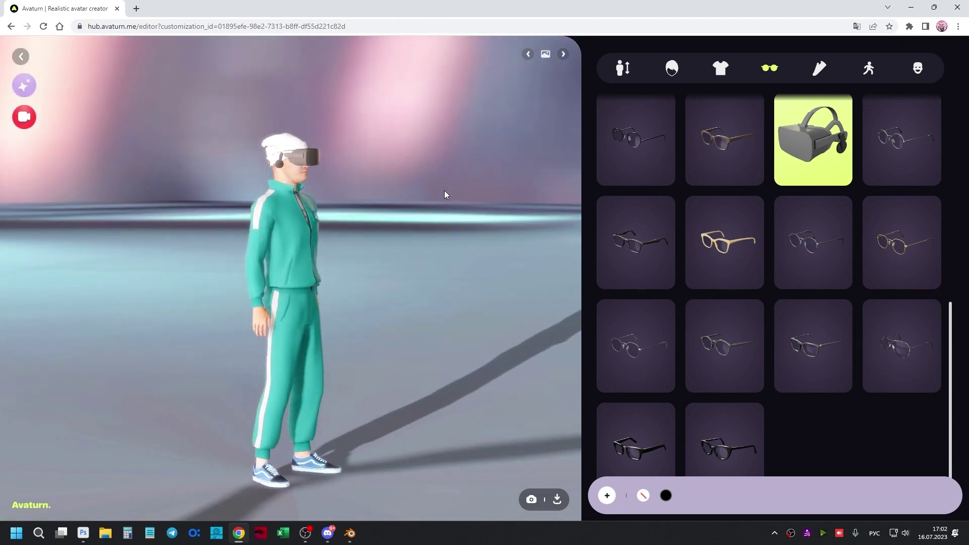
Take off the VR headset and browse the rest of the eyewear catalogue.
click(636, 346)
mouse_move(353, 190)
mouse_down()
mouse_move(199, 190)
mouse_move(271, 187)
mouse_up()
scroll(709, 197, up, 5)
scroll(672, 174, up, 3)
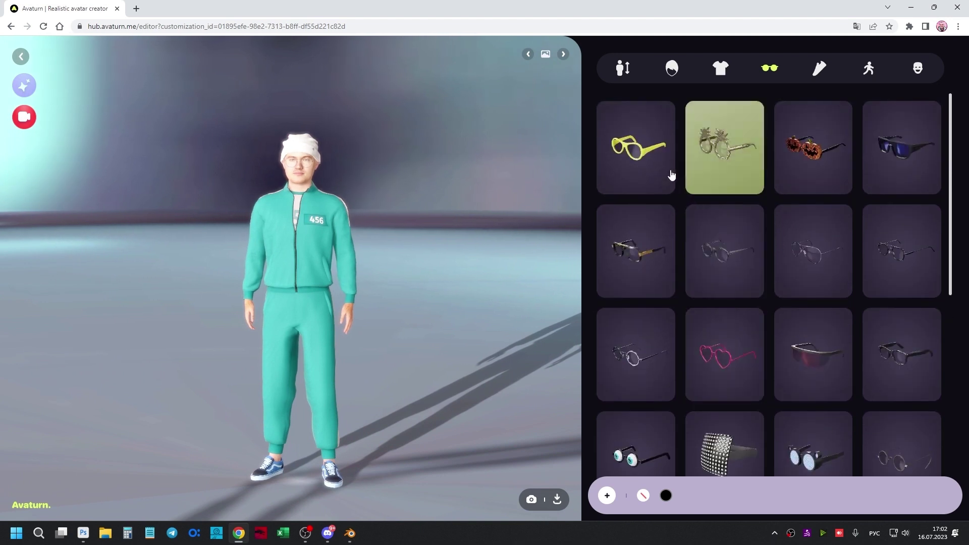
scroll(662, 192, down, 7)
scroll(637, 303, down, 1)
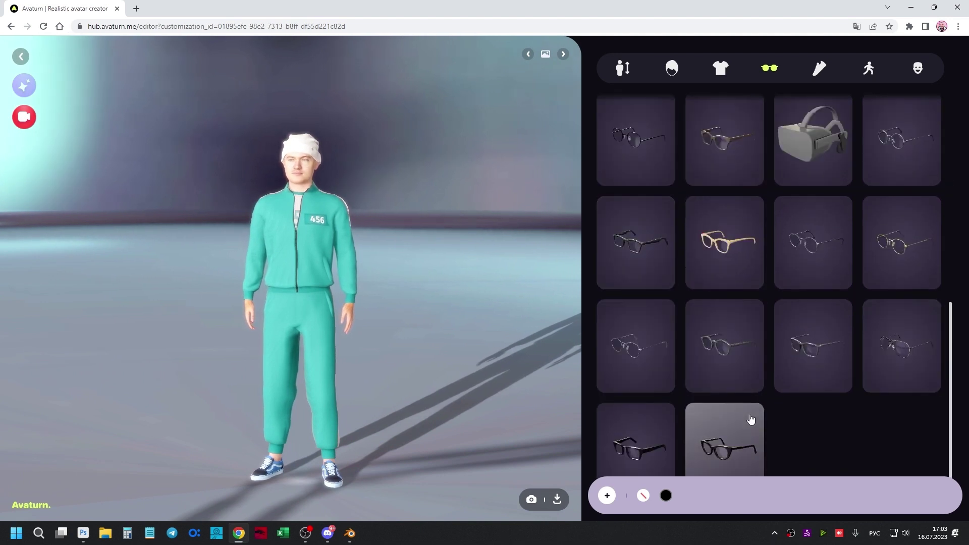
Try the gold shoes, then settle on grey sneakers and bring up the Poses catalogue.
click(814, 69)
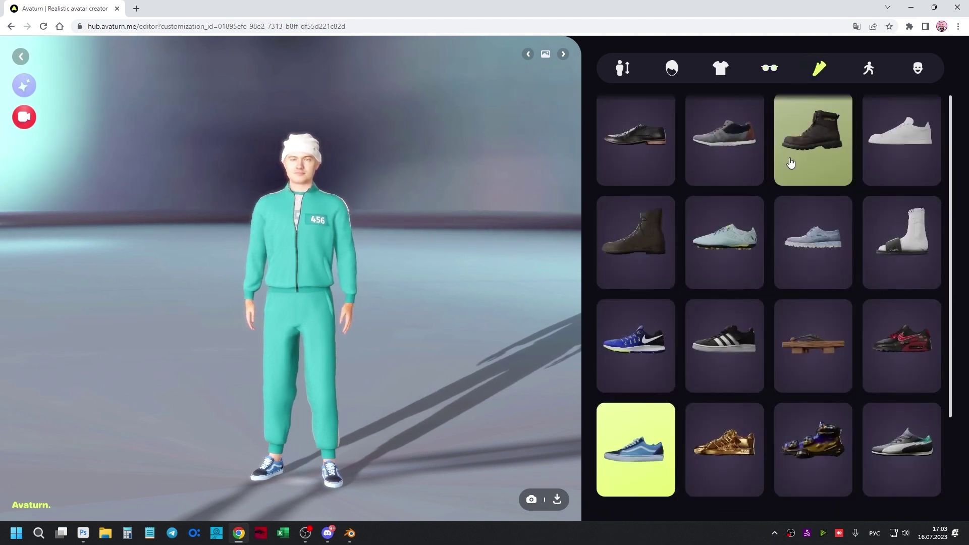
scroll(790, 162, down, 2)
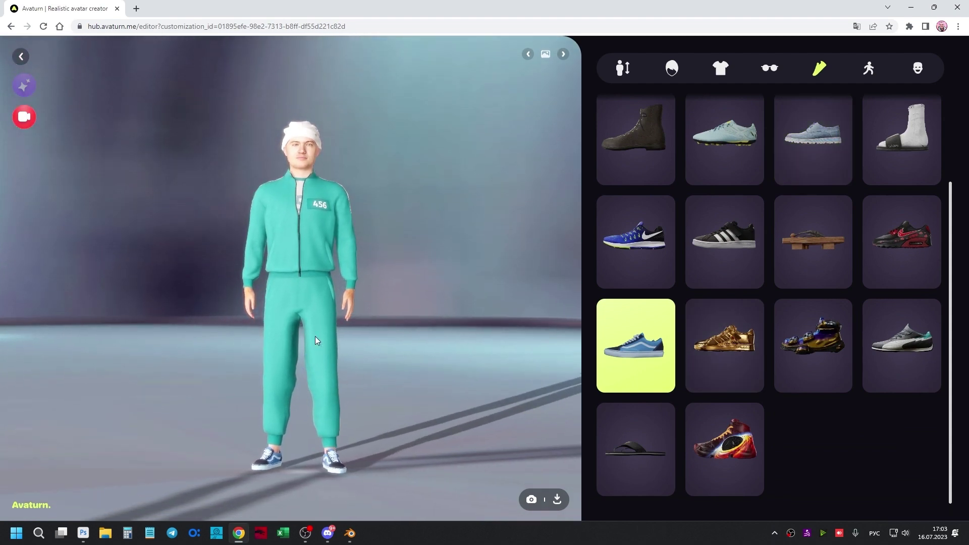
scroll(323, 379, up, 5)
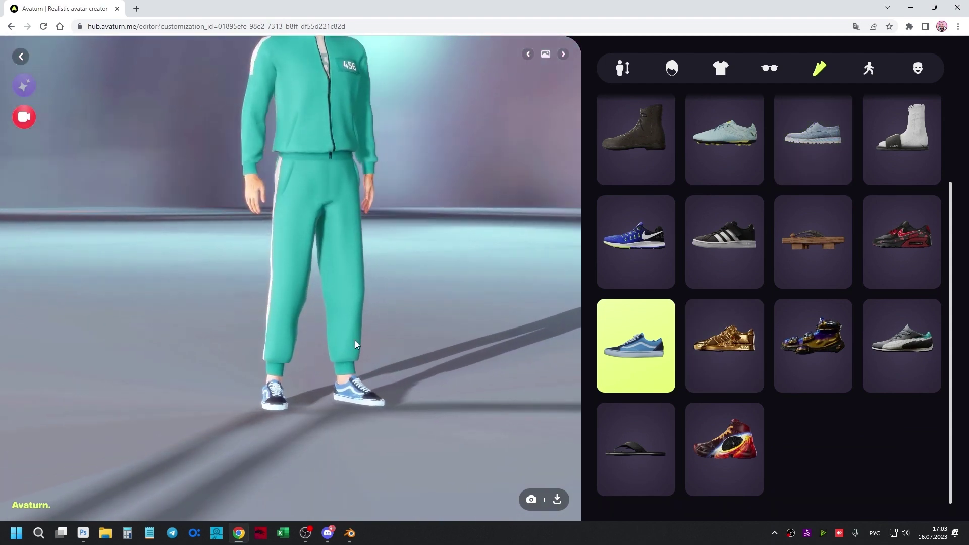
click(726, 360)
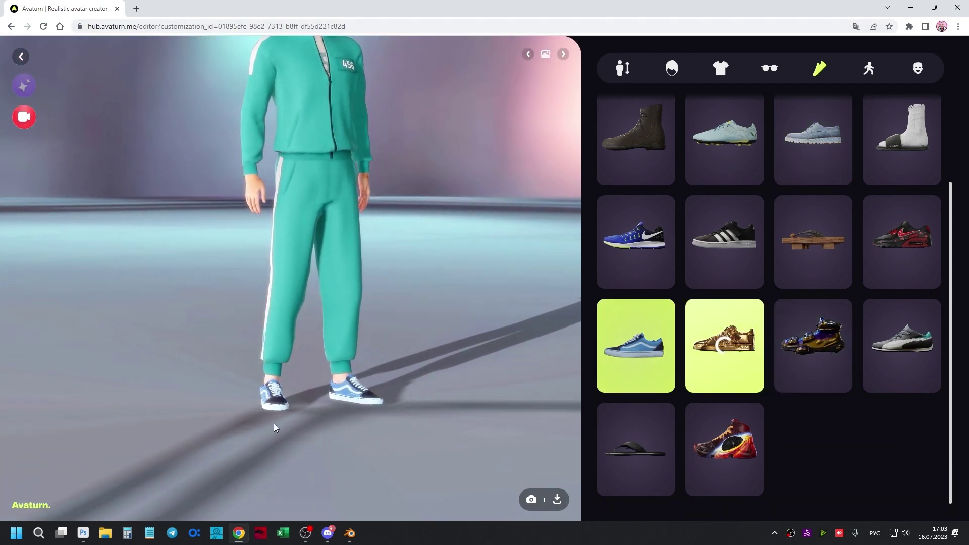
drag(287, 374, 335, 380)
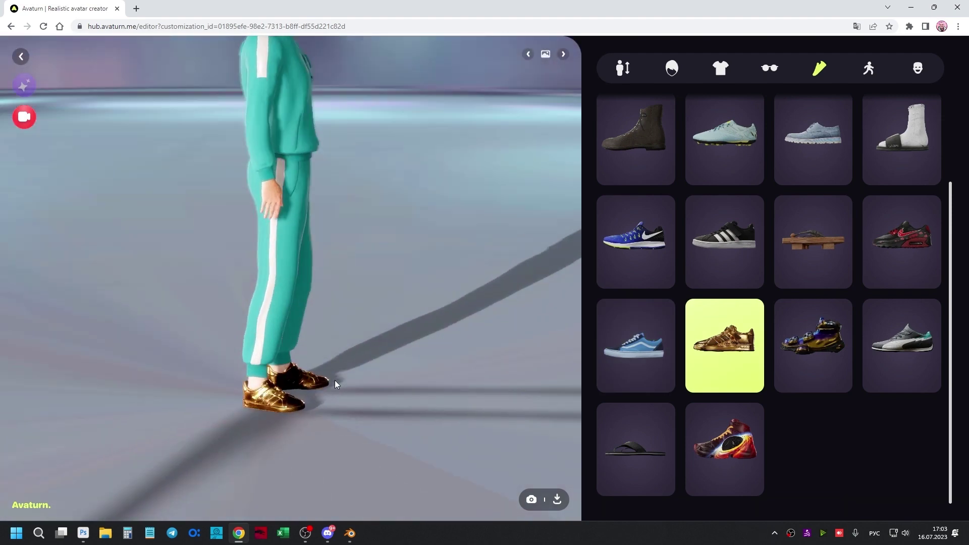
scroll(842, 309, up, 2)
click(725, 146)
click(869, 68)
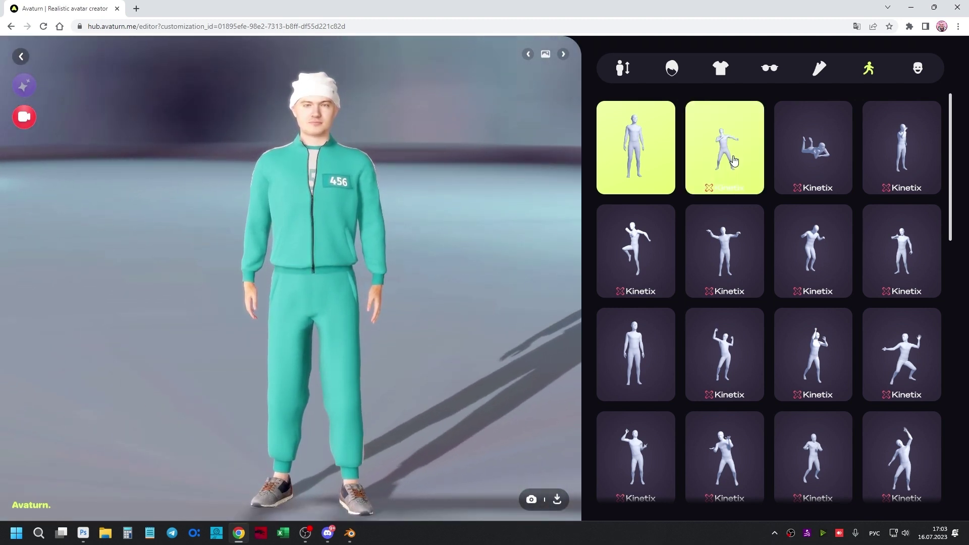
Preview the lying-down and several dance animations, then return the avatar to standing.
click(751, 168)
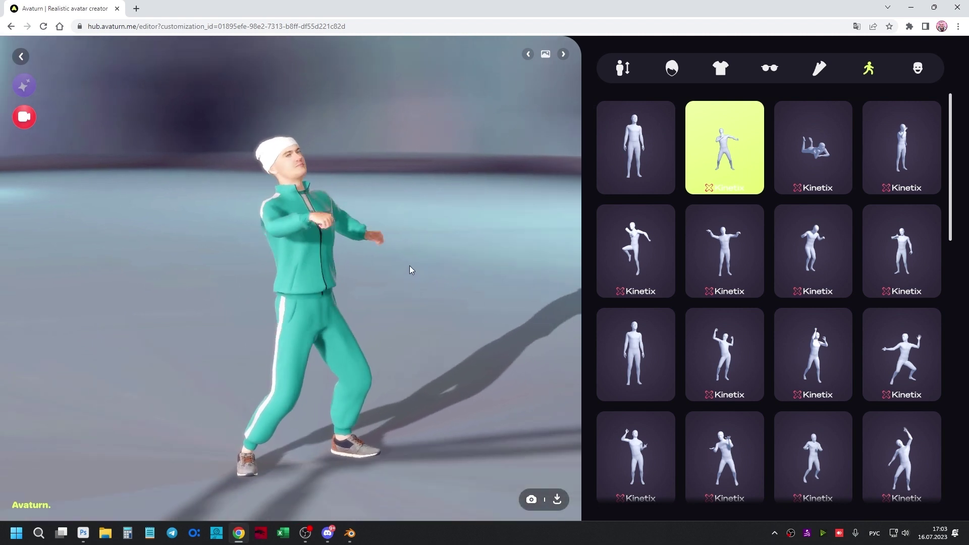
click(795, 170)
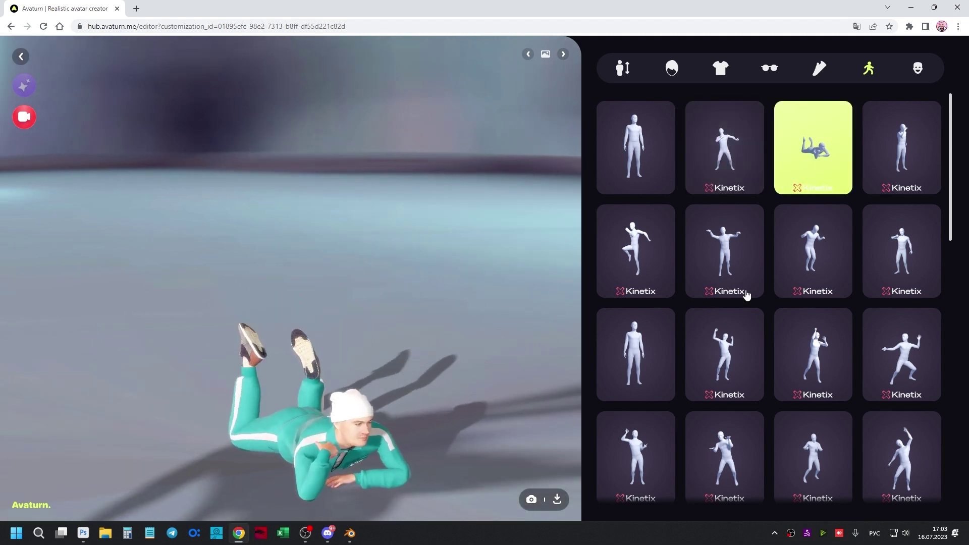
click(892, 159)
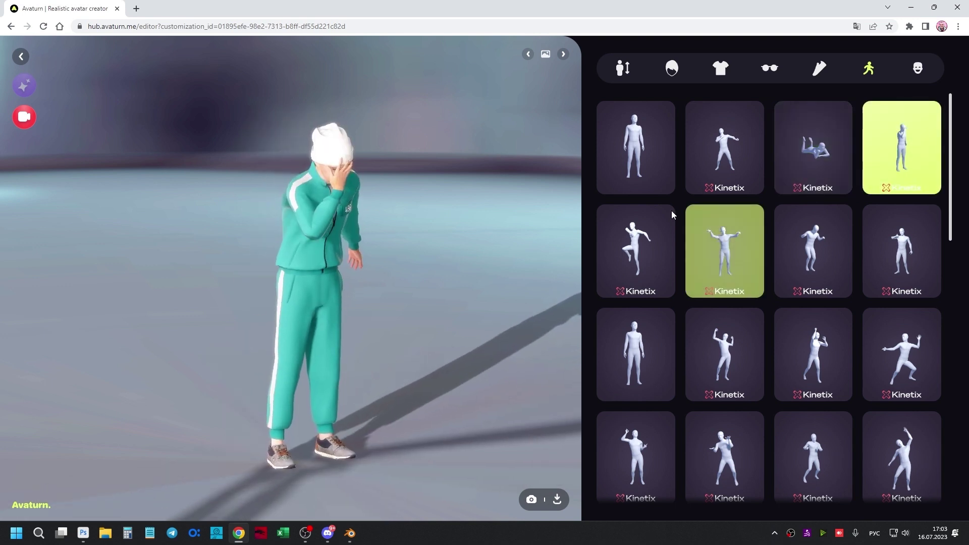
click(670, 212)
click(698, 254)
click(715, 350)
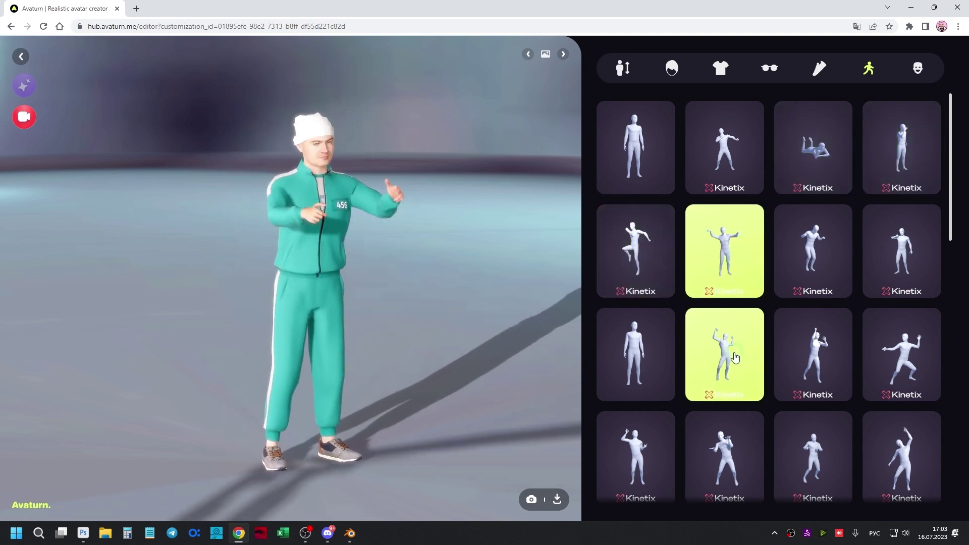
click(649, 329)
Preview more pose animations further down, including the cartwheel and push-ups.
scroll(657, 333, down, 3)
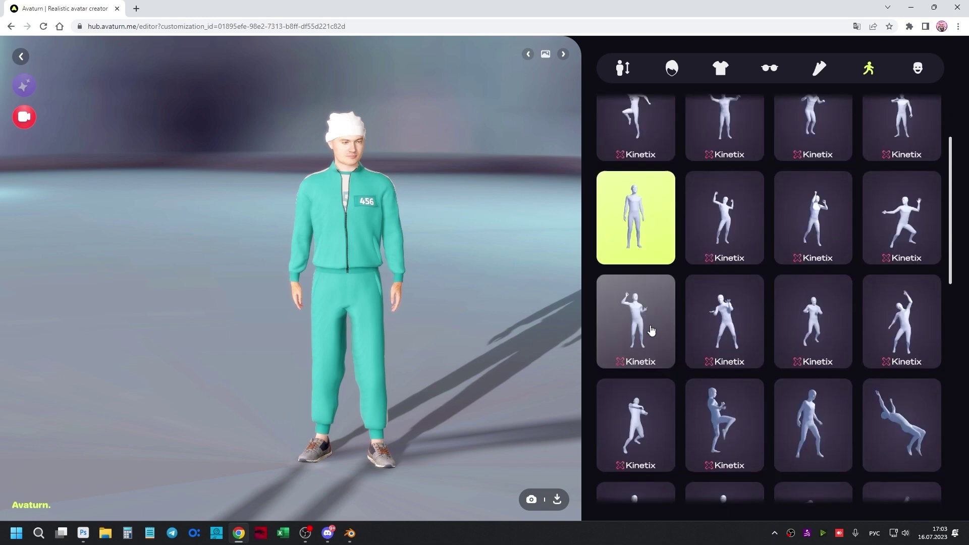
click(707, 345)
click(811, 406)
scroll(808, 384, down, 3)
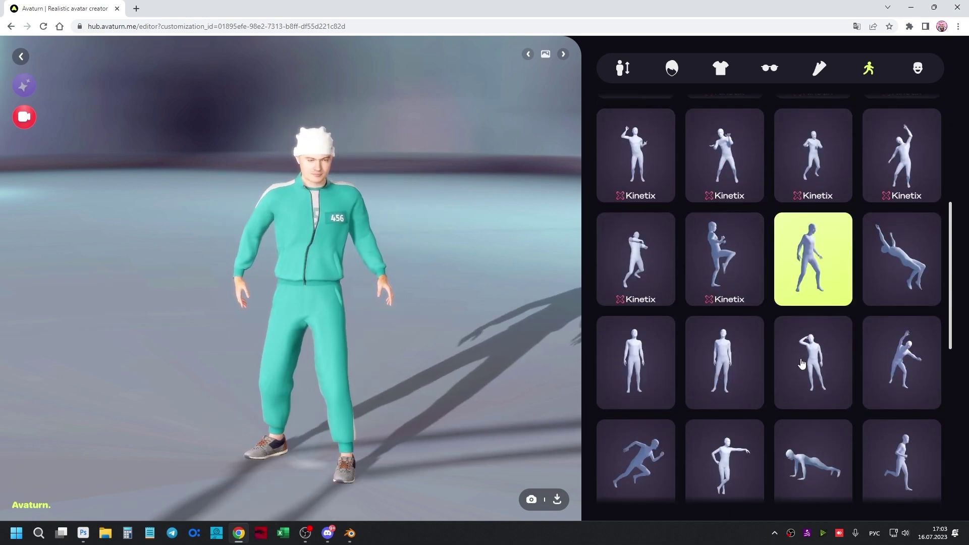
click(806, 363)
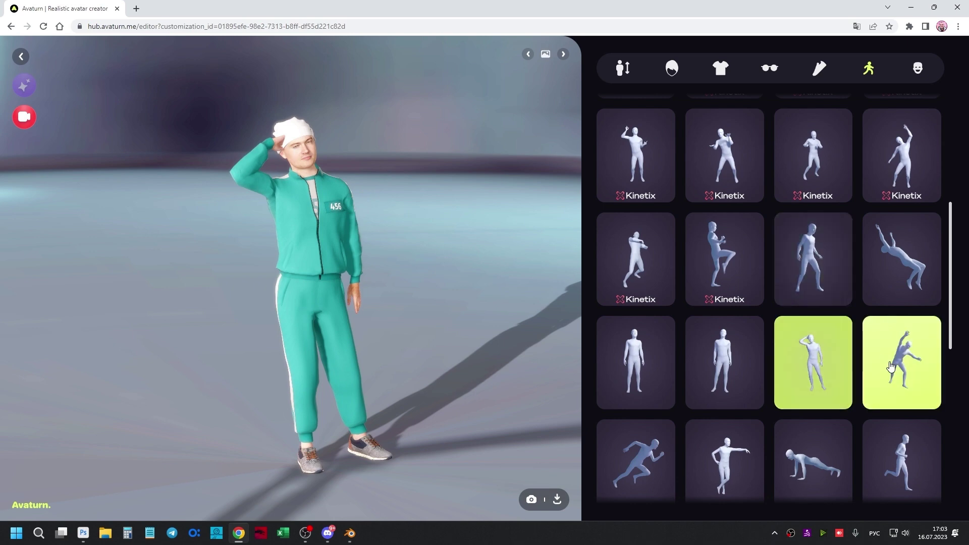
click(843, 264)
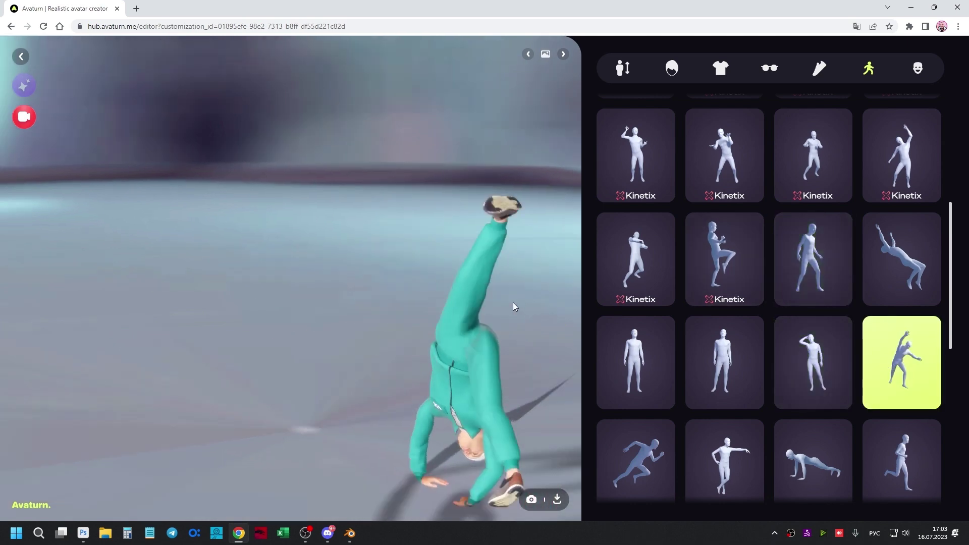
mouse_move(432, 354)
mouse_down()
mouse_move(453, 332)
mouse_move(501, 335)
mouse_up()
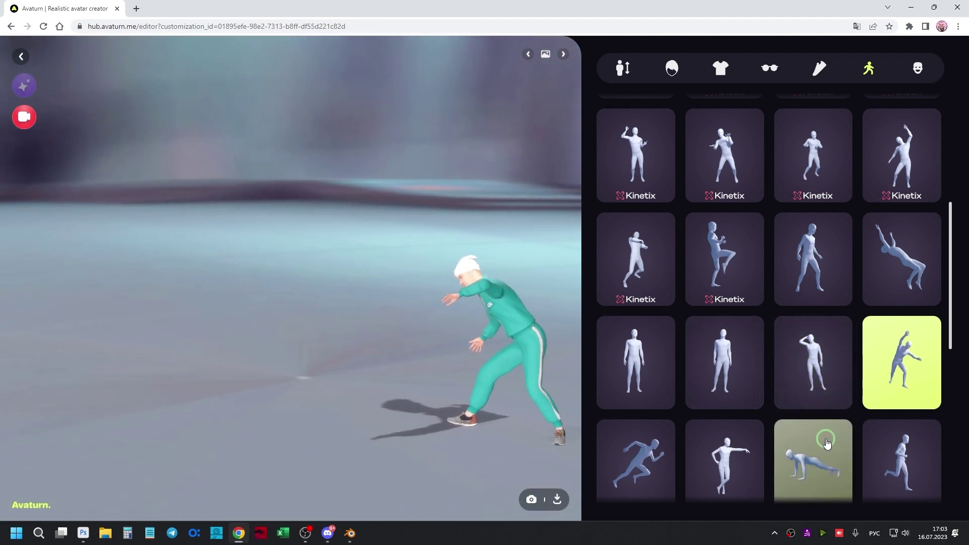
click(822, 437)
drag(335, 423, 294, 411)
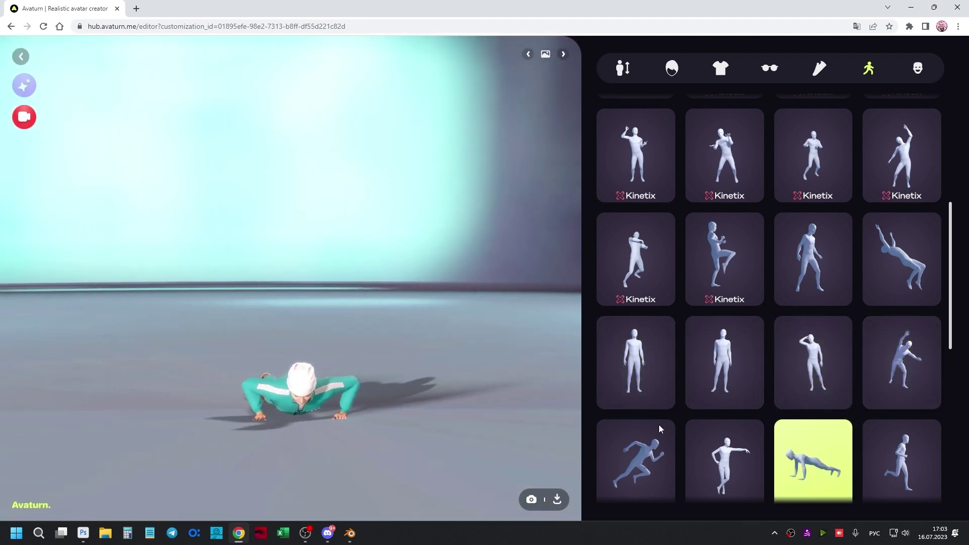
Preview the sprint and jogging animations from side and front views.
scroll(725, 253, down, 5)
click(637, 213)
drag(414, 363, 382, 377)
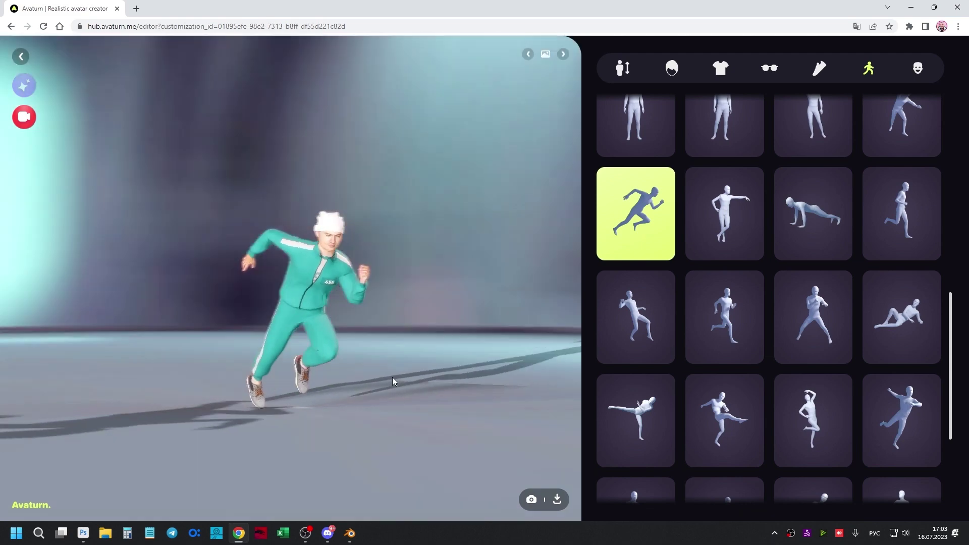
click(736, 329)
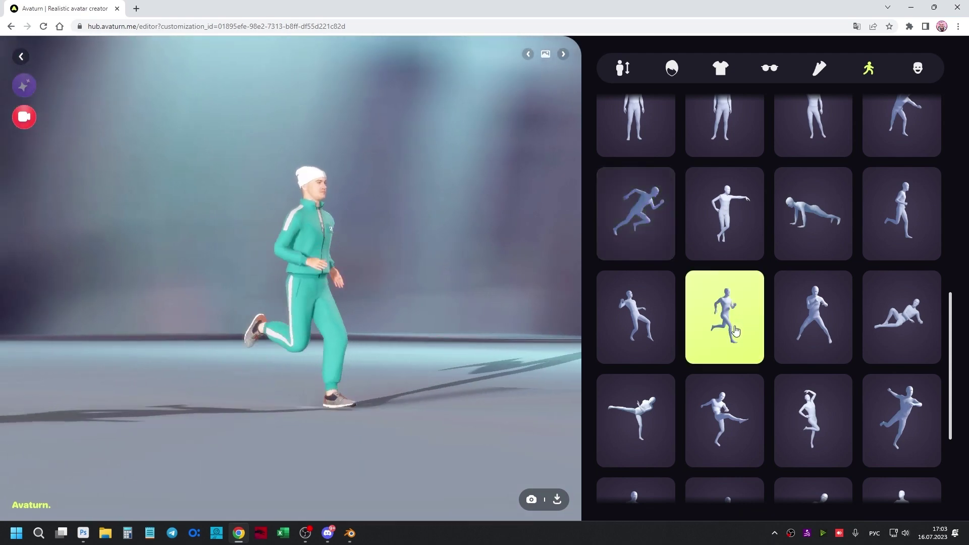
drag(422, 296, 382, 298)
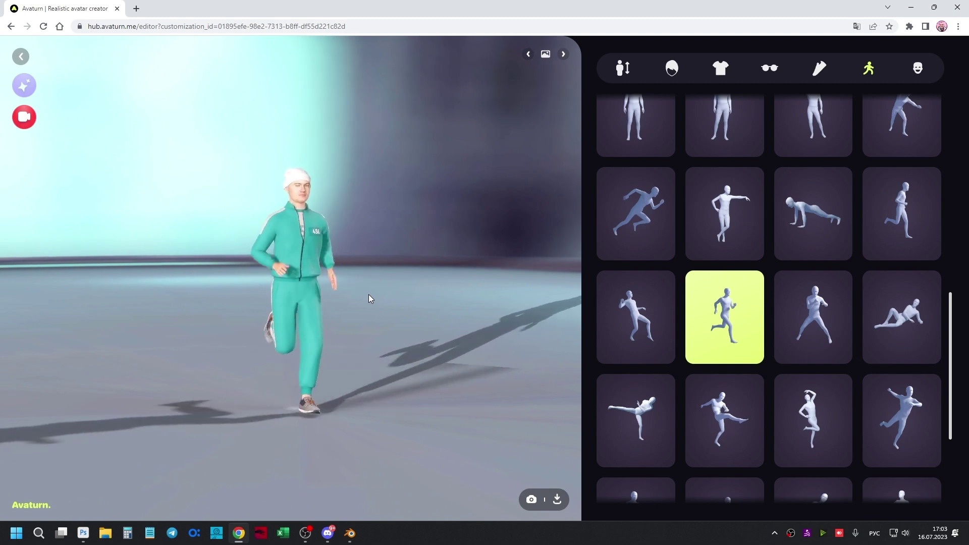
Reset the avatar to the first standing idle pose at the top of the list.
scroll(722, 323, down, 4)
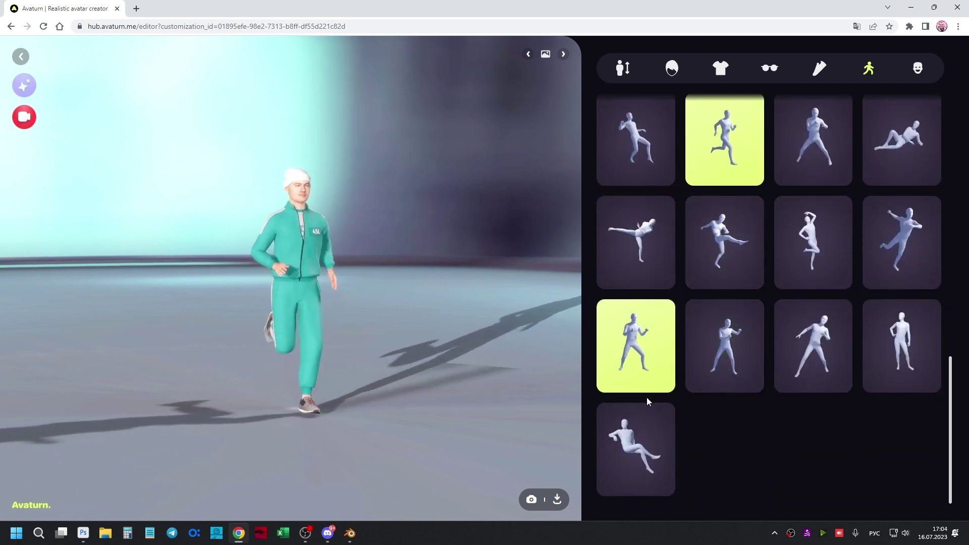
scroll(705, 410, up, 10)
click(665, 188)
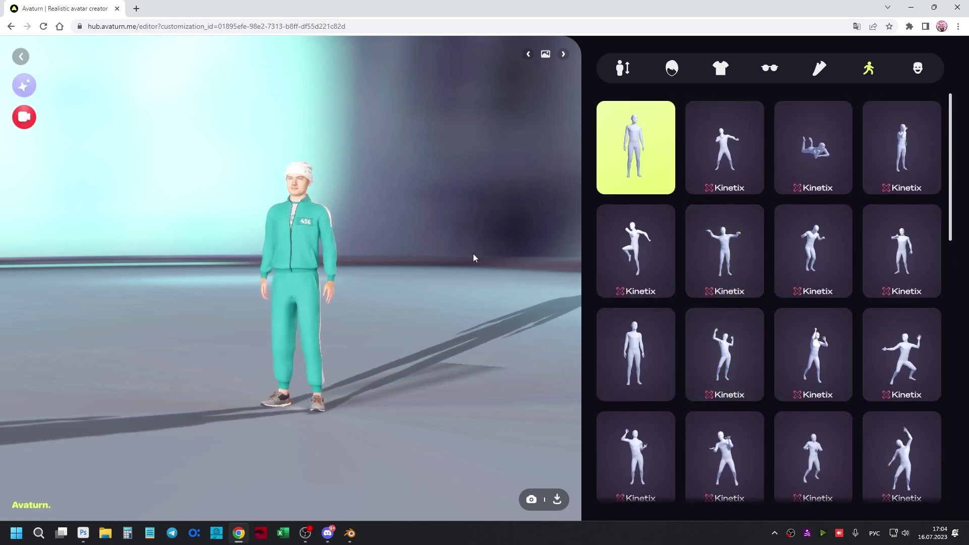
scroll(306, 253, up, 3)
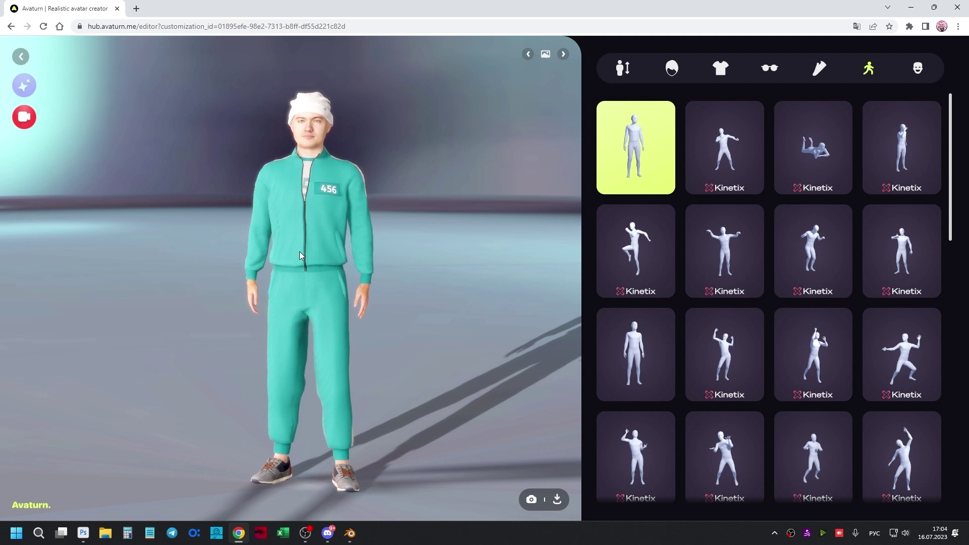
Download the avatar as model (1).glb (12.6 MB) from the Download 3D model dialog.
click(557, 501)
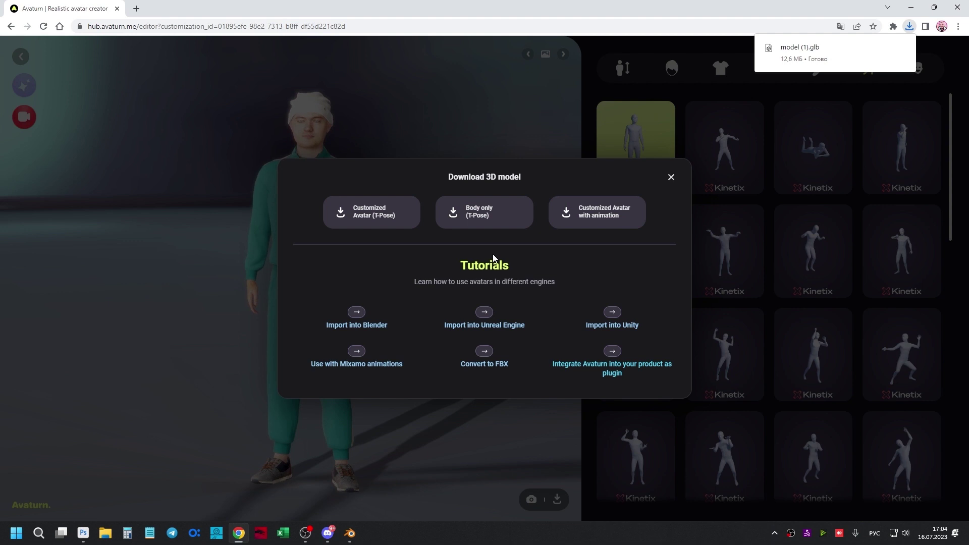
click(328, 531)
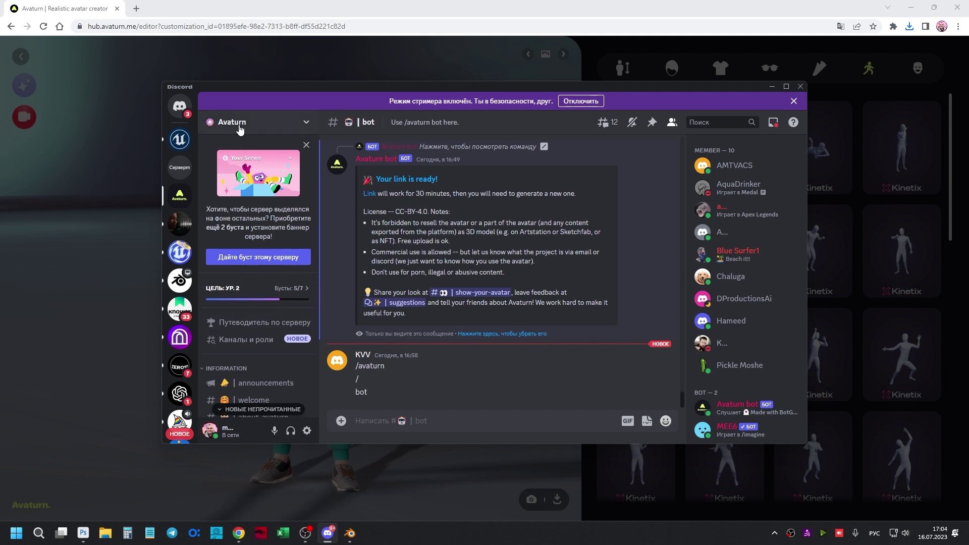
Send the /avaturn command to the bot in the Avaturn server's #bot channel.
click(248, 349)
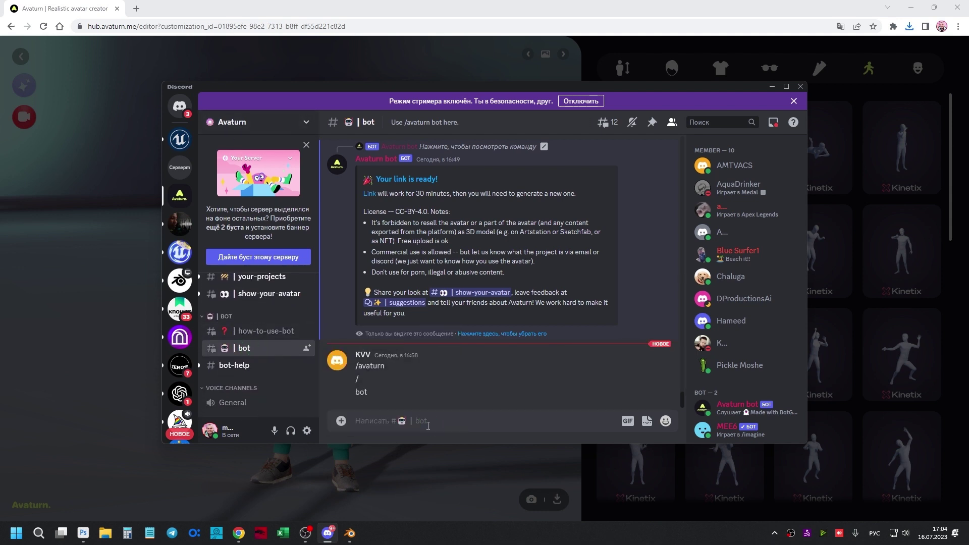
text(/)
click(415, 226)
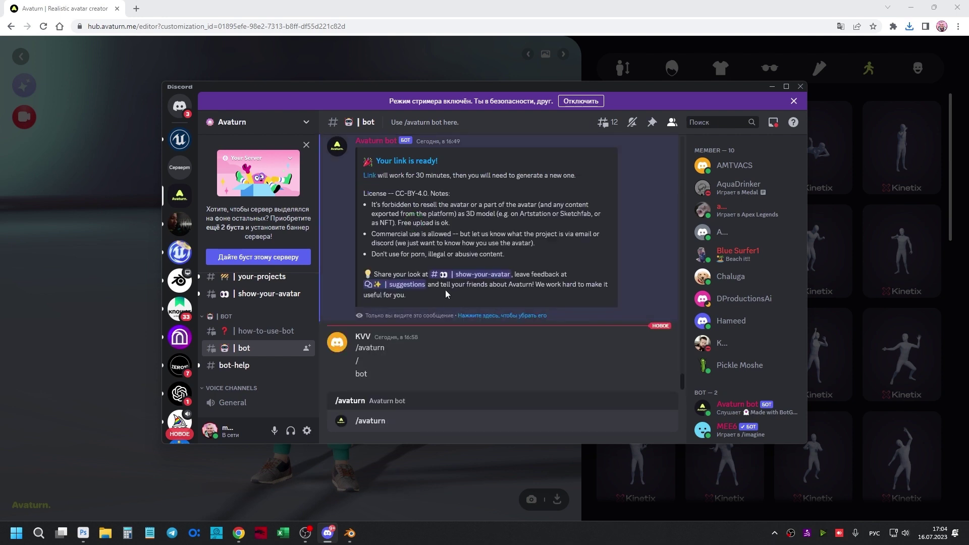
key(Return)
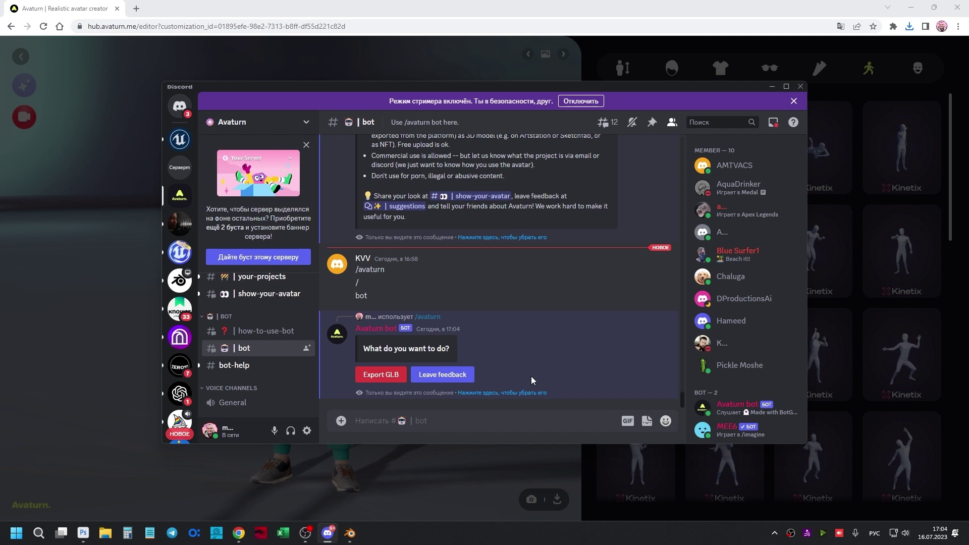
scroll(508, 343, up, 3)
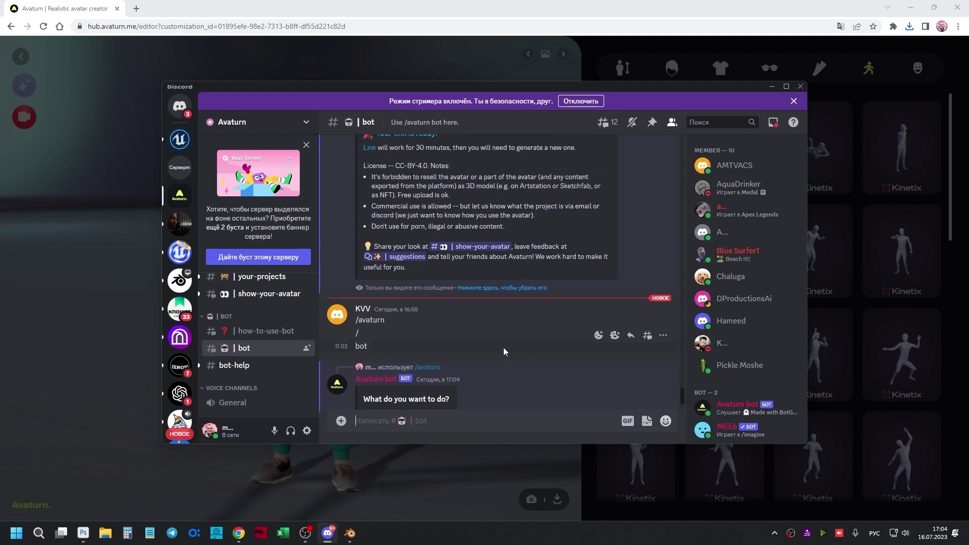
scroll(499, 347, down, 2)
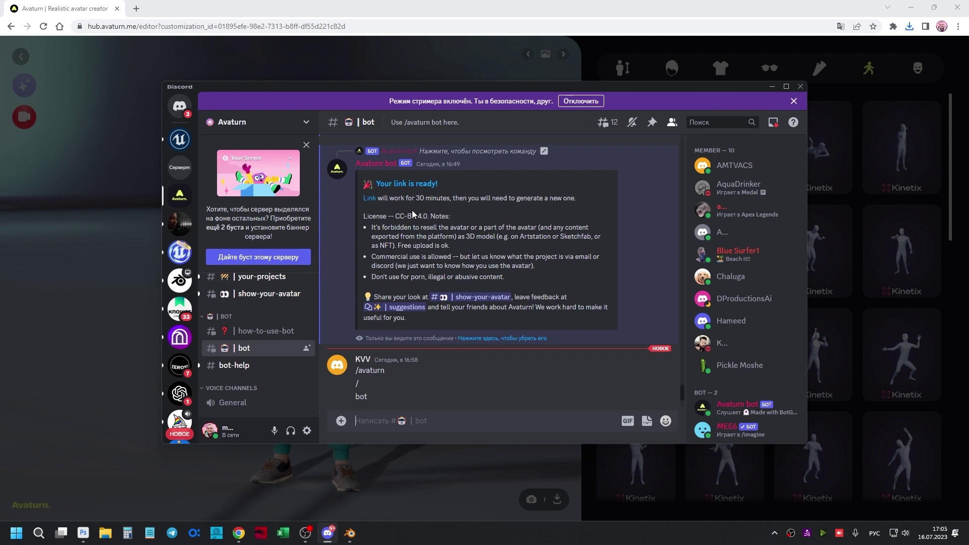
click(281, 5)
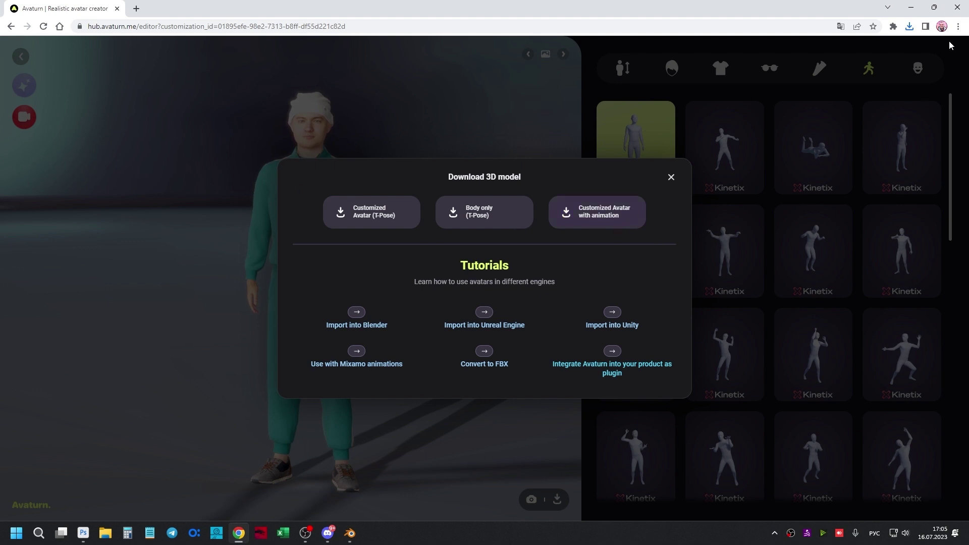
Drag model (1).glb from Chrome's downloads onto the desktop, then bring up Blender.
click(909, 28)
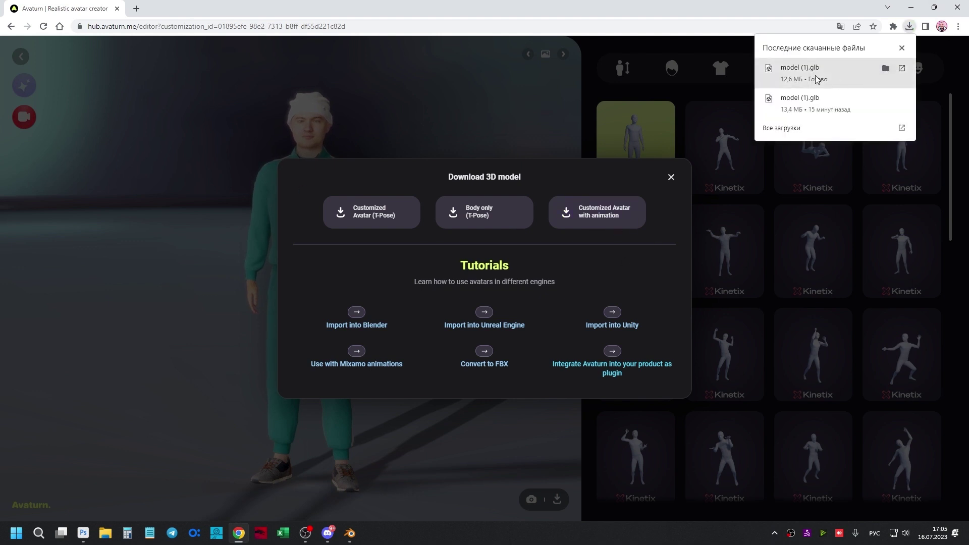
drag(840, 76, 845, 77)
key(super+d)
drag(740, 260, 2, 301)
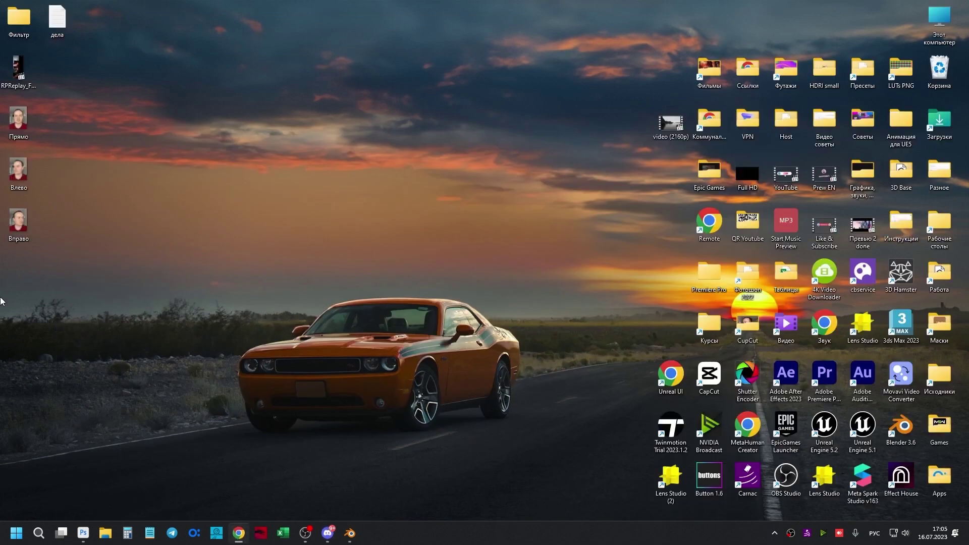
click(350, 533)
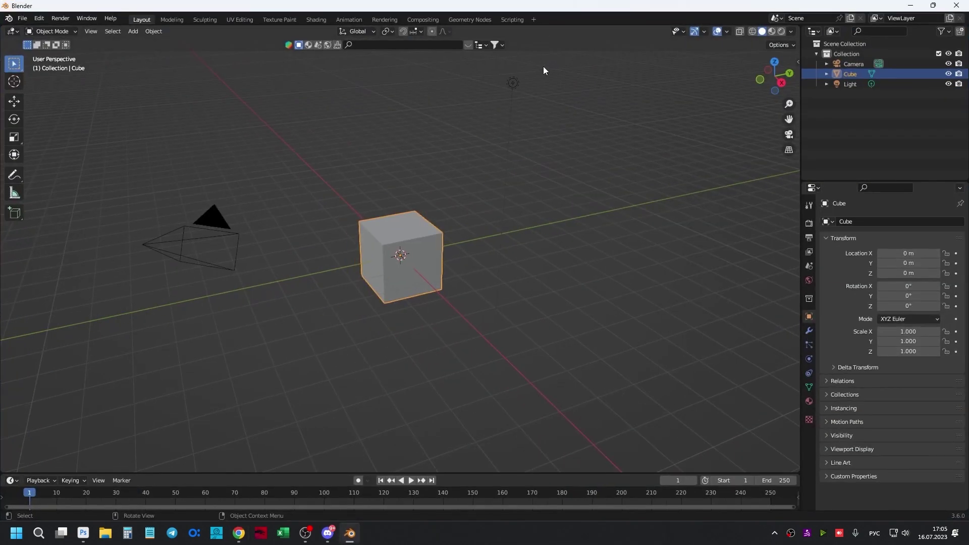
Delete the default cube, camera and light, and import model (1).glb as glTF 2.0.
key(a)
key(Delete)
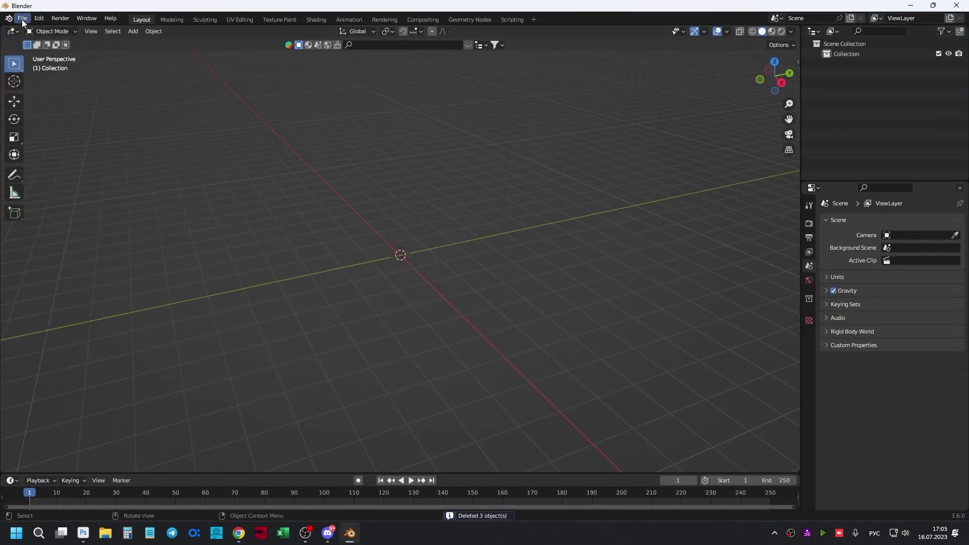
click(22, 20)
click(148, 285)
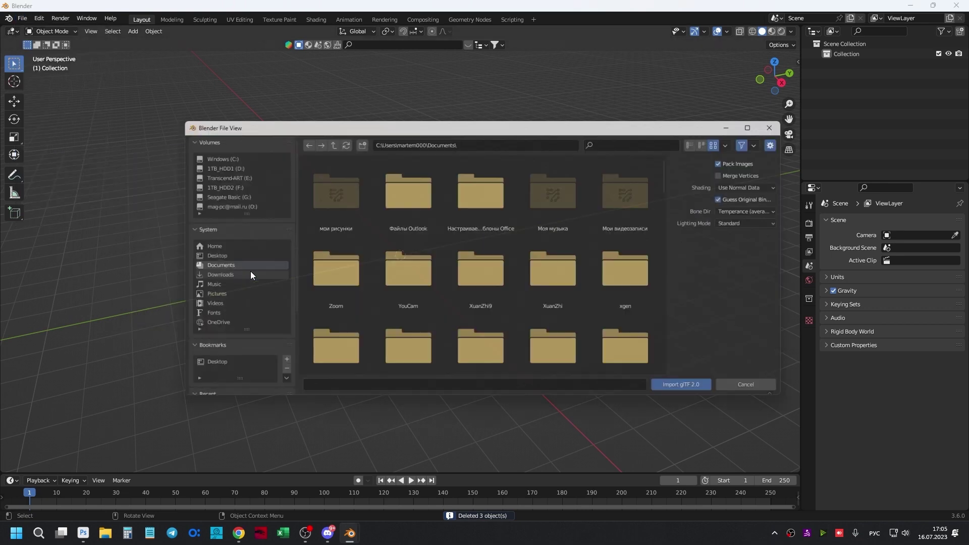
scroll(483, 277, down, 2)
double_click(479, 327)
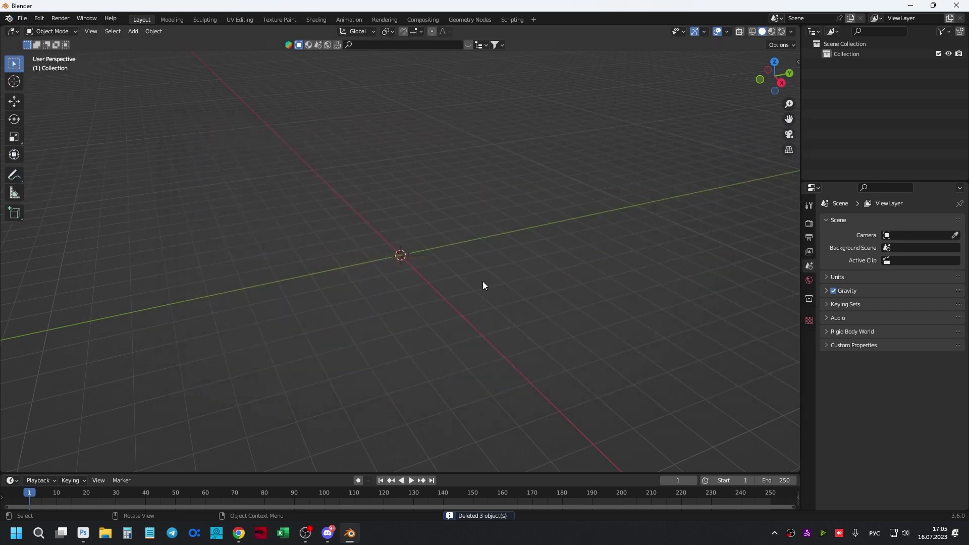
View the imported avatar in Material Preview, then minimise Blender.
mouse_move(486, 273)
mouse_down()
mouse_move(435, 278)
mouse_move(495, 272)
mouse_up()
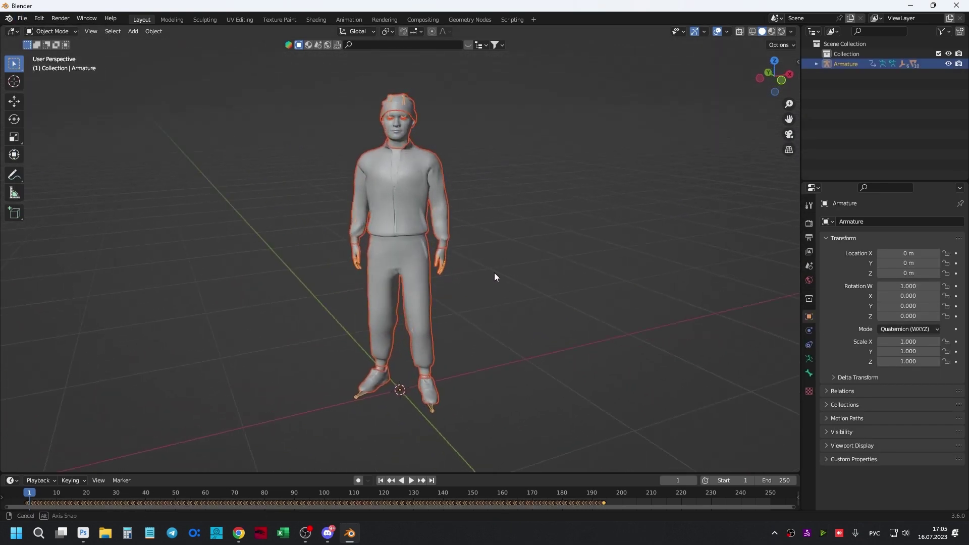
click(771, 31)
scroll(474, 173, up, 2)
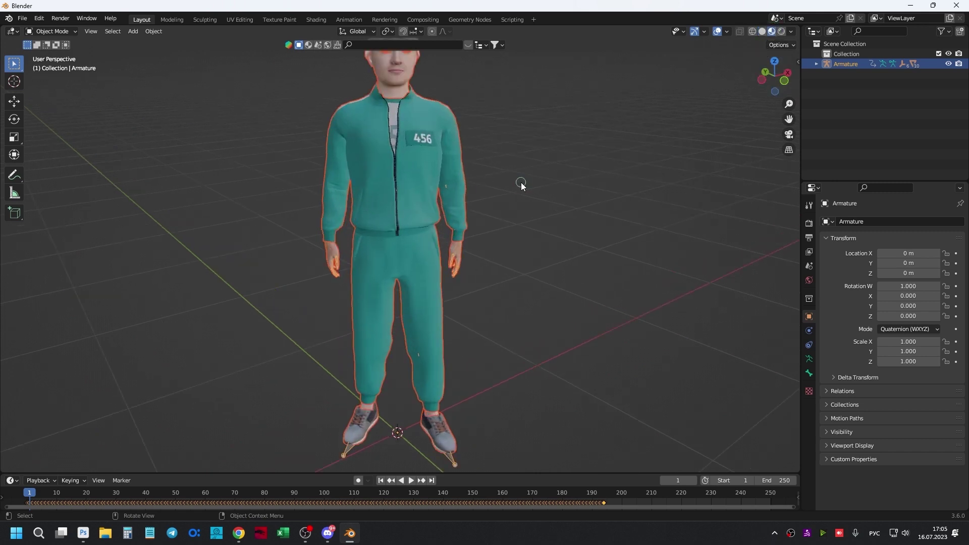
mouse_move(521, 183)
mouse_down()
mouse_move(547, 232)
mouse_move(475, 227)
mouse_move(451, 245)
mouse_up()
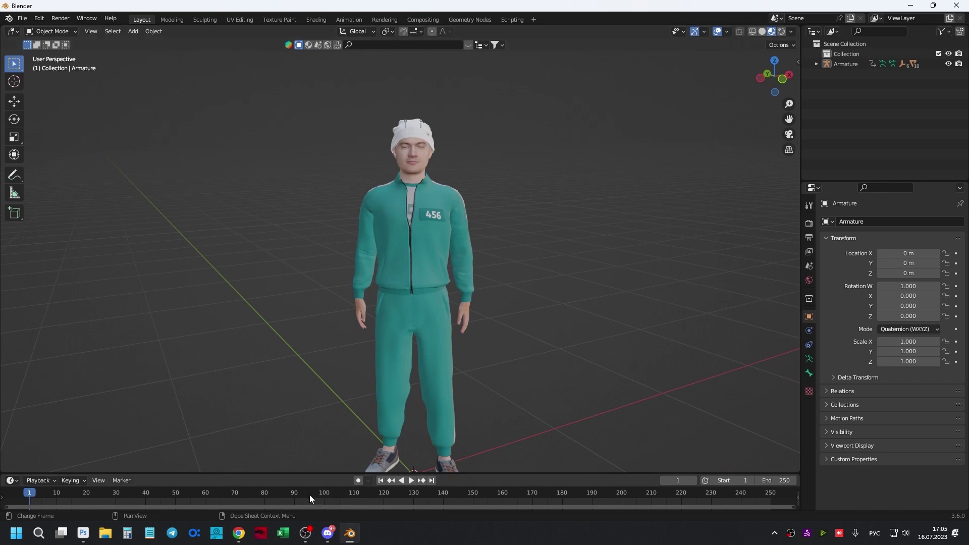
click(354, 535)
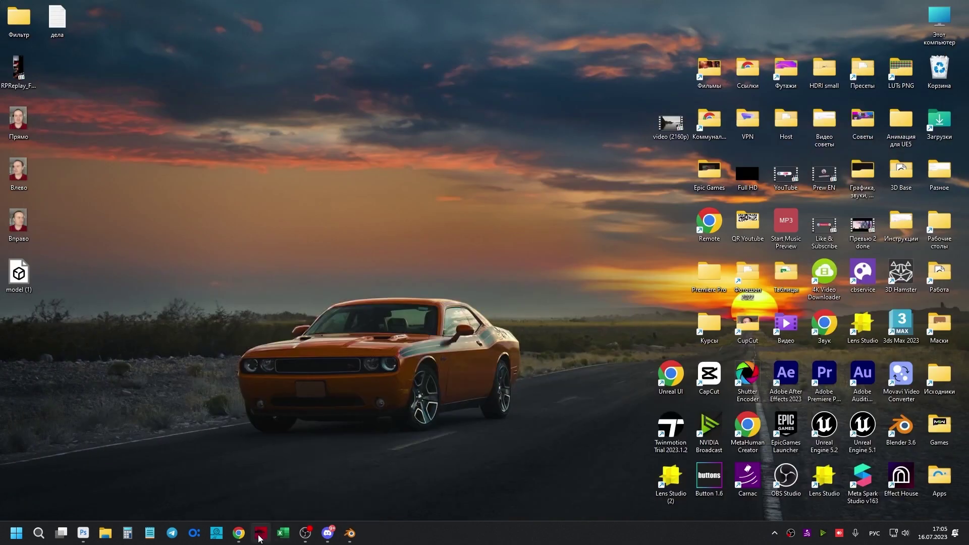
Replace the avatar's white beanie with the short dark hairstyle.
click(260, 537)
click(697, 174)
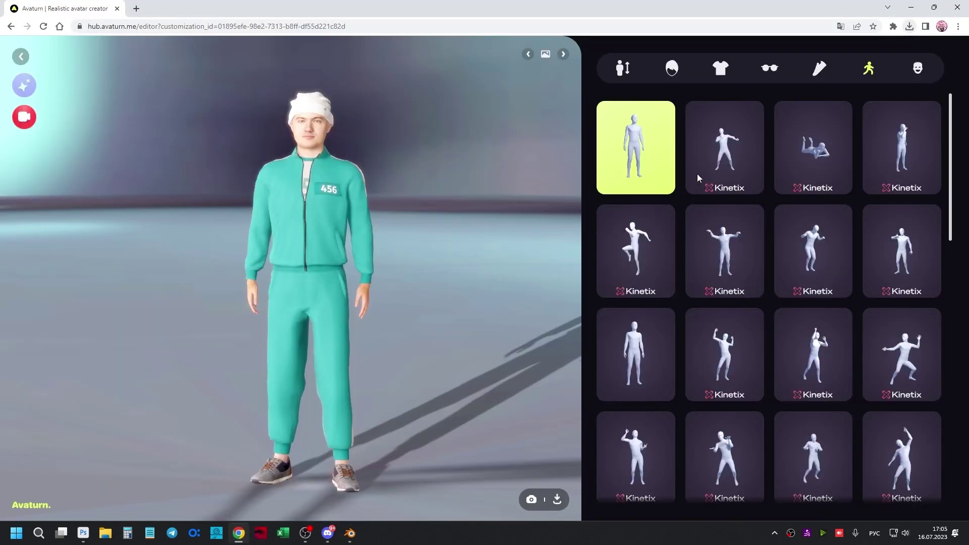
click(725, 75)
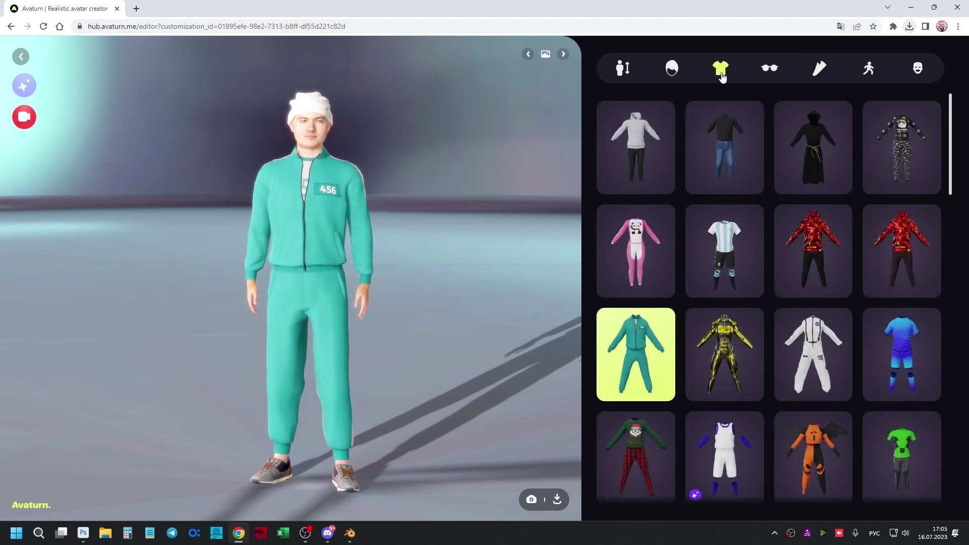
click(673, 69)
click(720, 167)
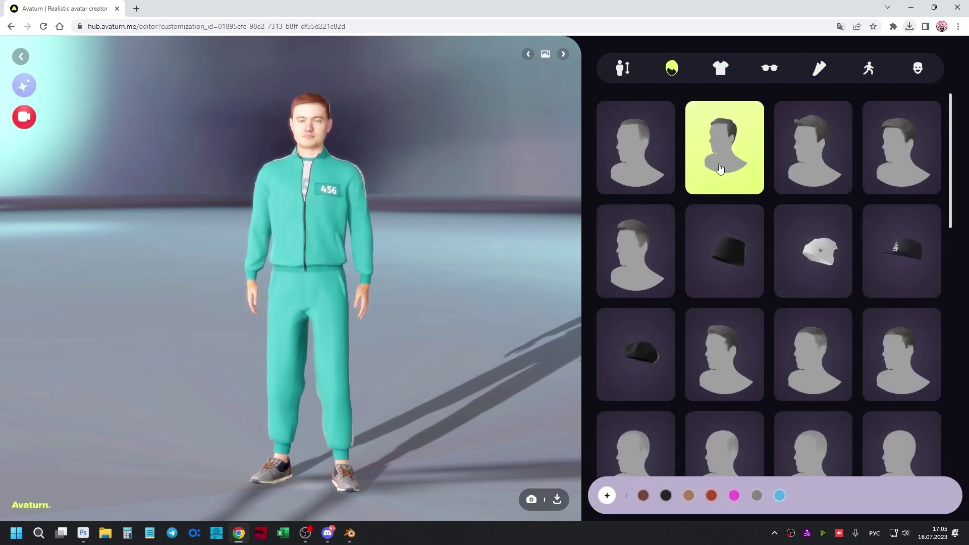
click(902, 147)
click(725, 355)
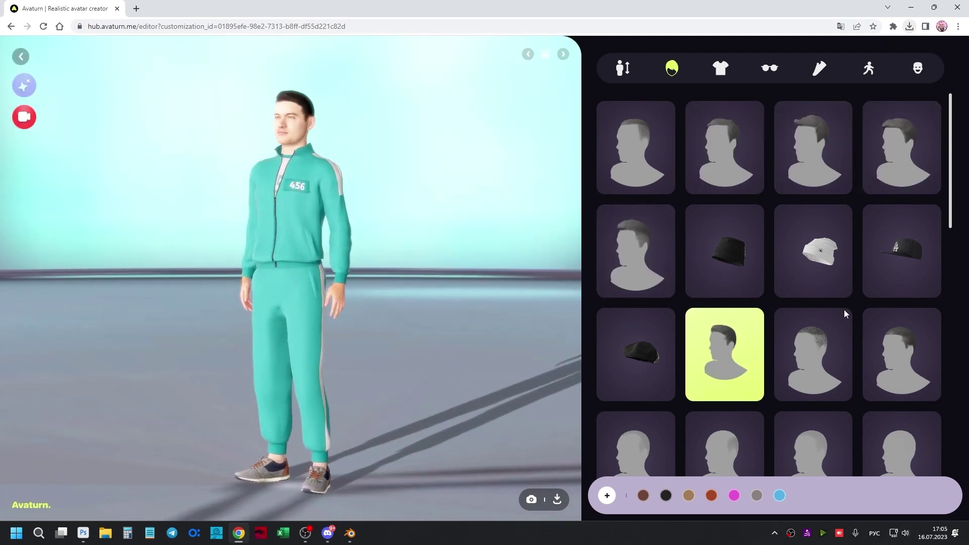
Download the Customized Avatar with animation and minimise Chrome to the desktop.
click(558, 500)
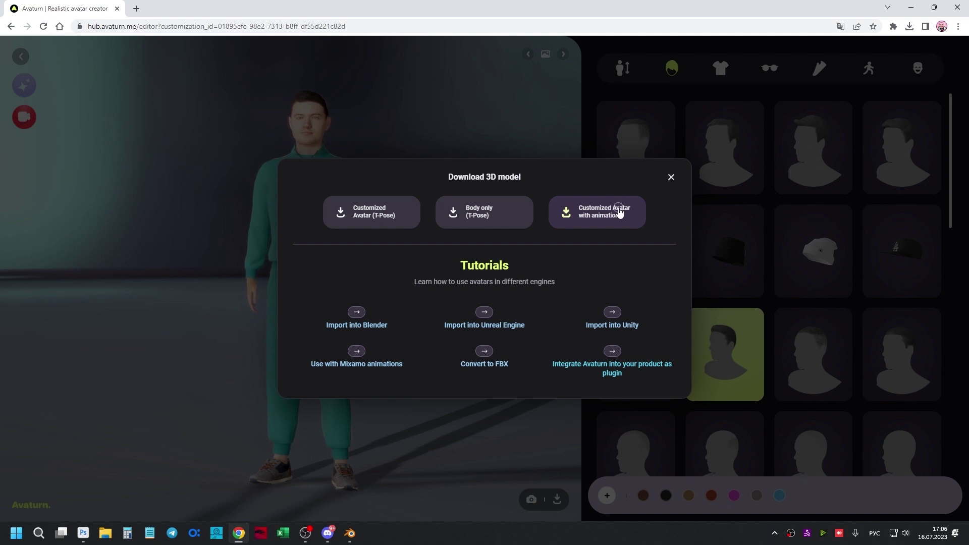
click(671, 177)
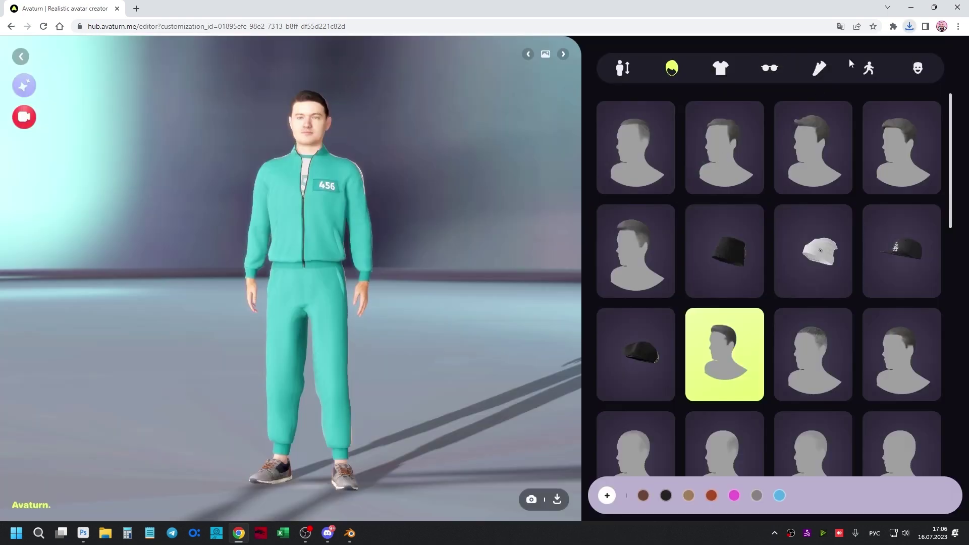
click(911, 28)
click(886, 69)
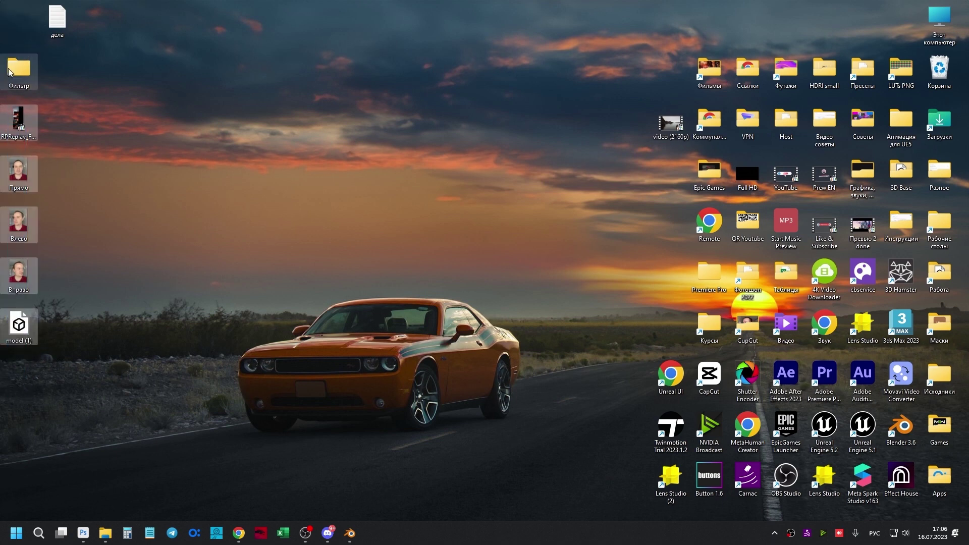
Delete the old avatar in Blender and import the new model (1).glb as glTF 2.0.
click(350, 533)
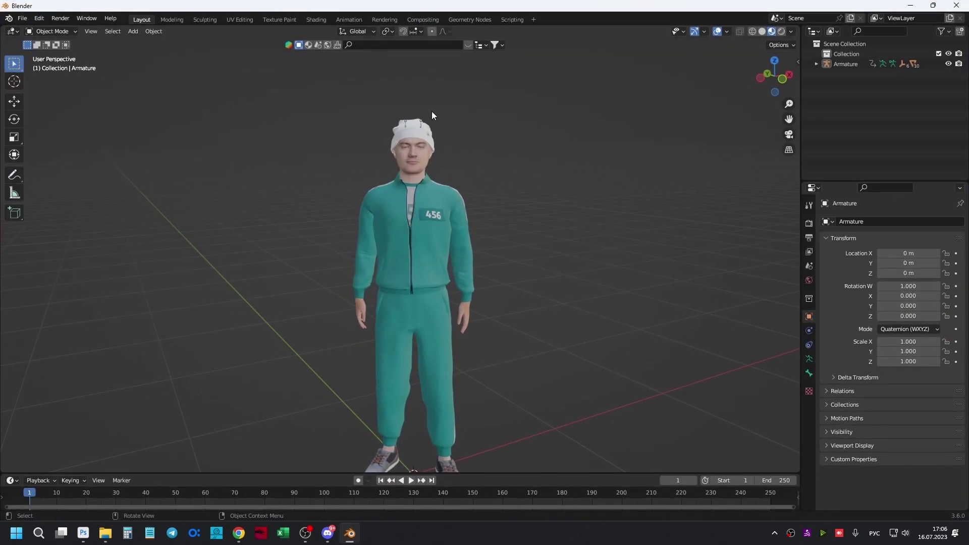
key(Delete)
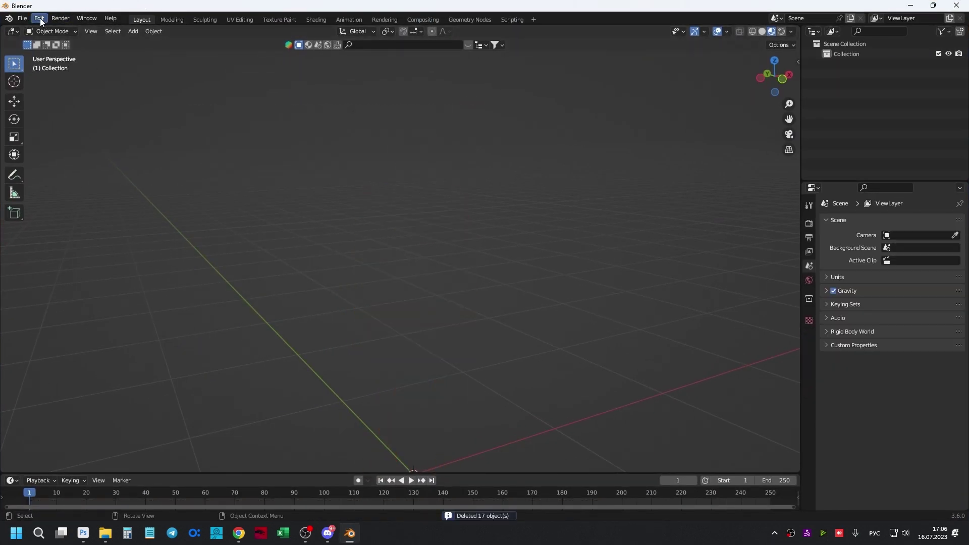
click(22, 18)
click(227, 285)
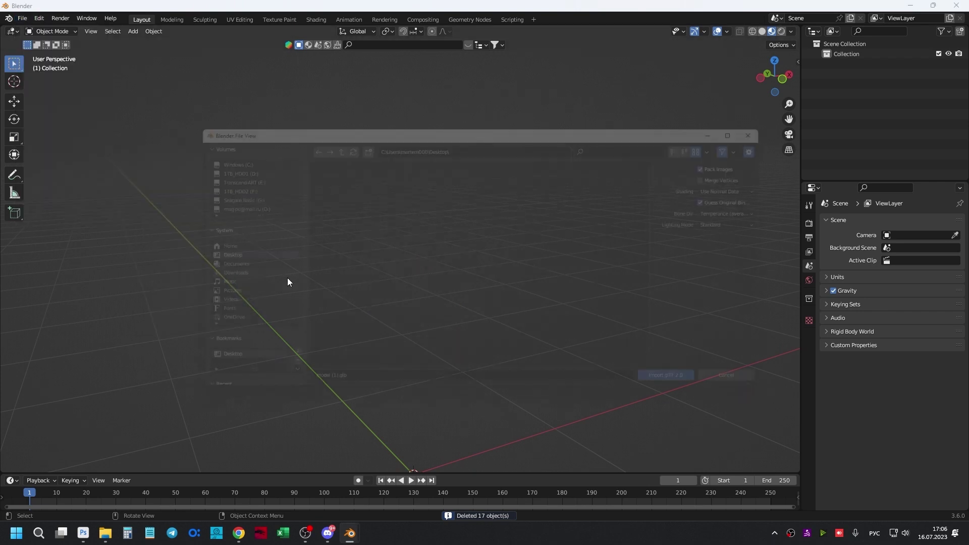
scroll(404, 278, down, 5)
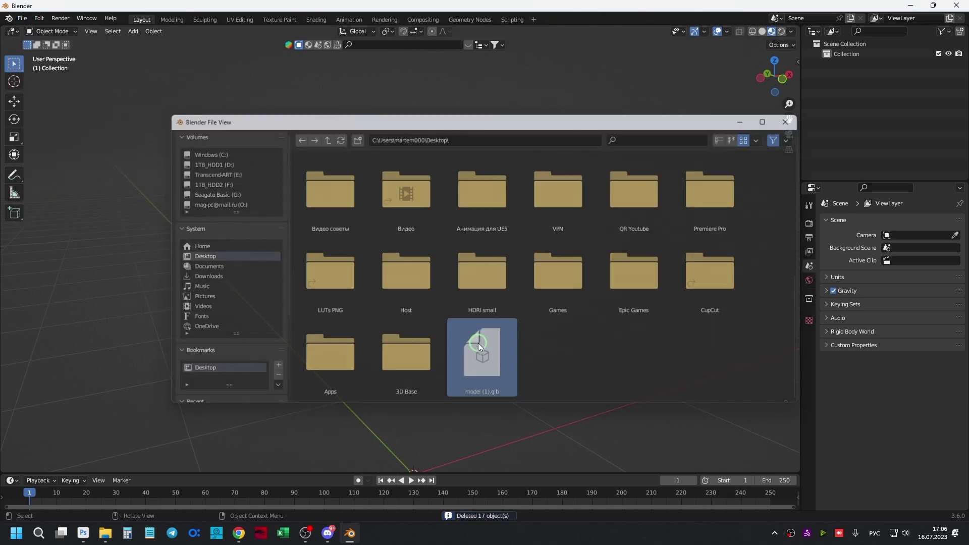
double_click(478, 343)
Orbit around the new avatar and select its hair, then its armature, to inspect them.
click(485, 193)
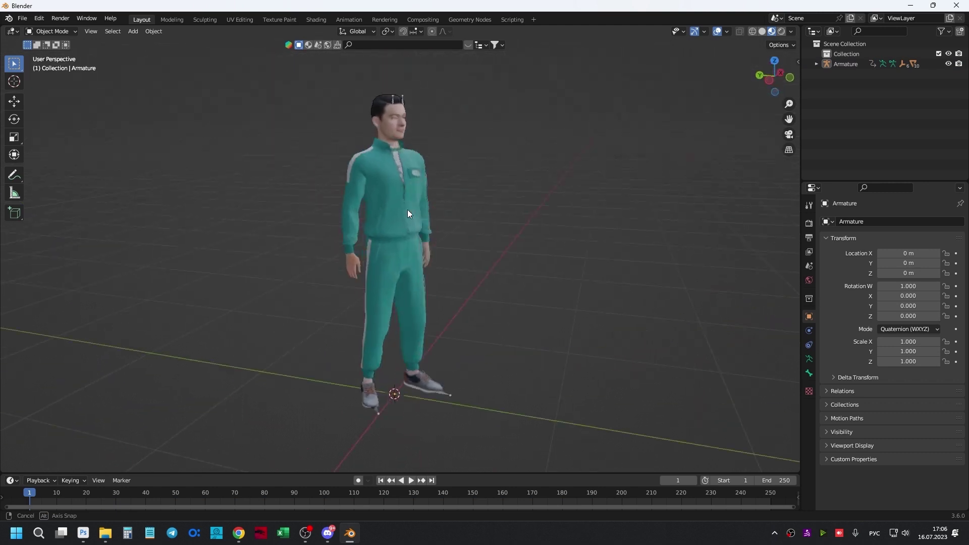
drag(425, 235, 363, 200)
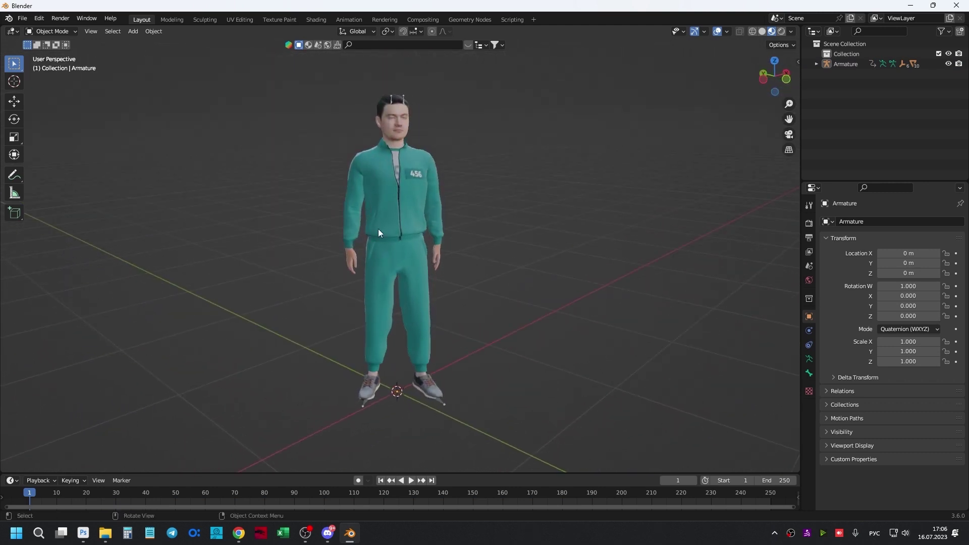
click(392, 101)
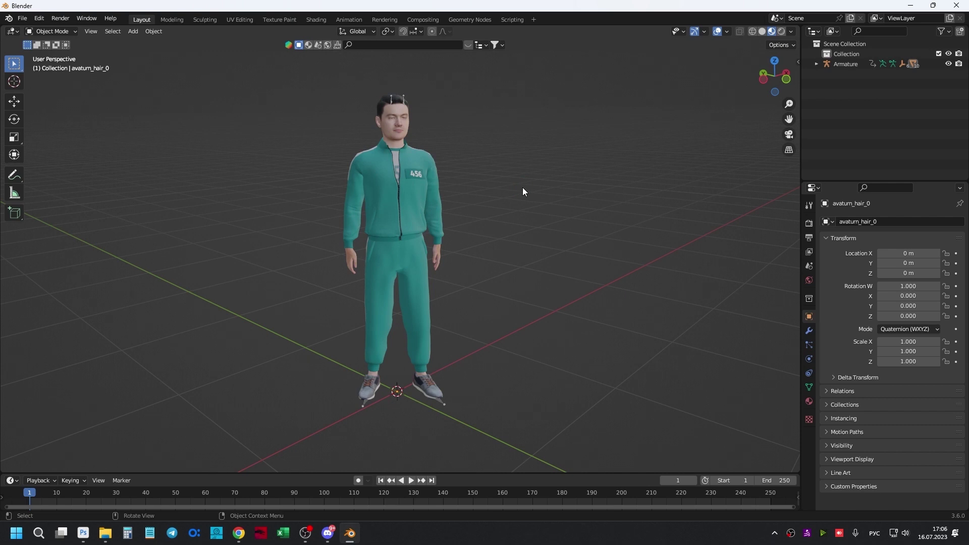
click(239, 533)
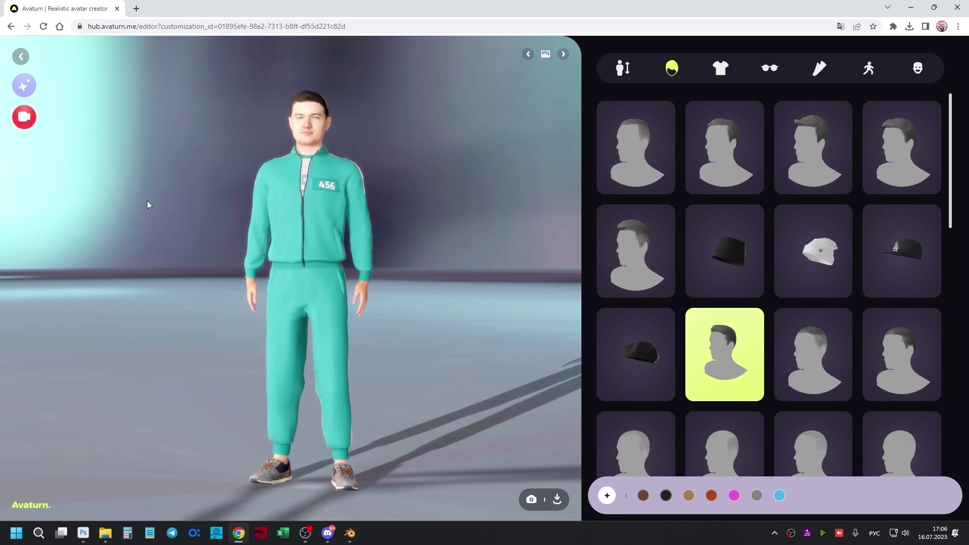
click(350, 536)
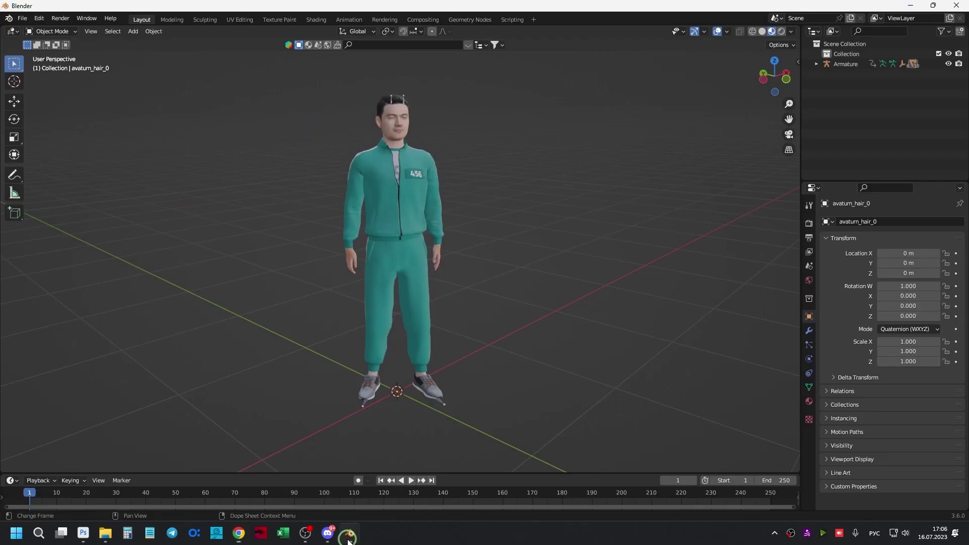
click(394, 100)
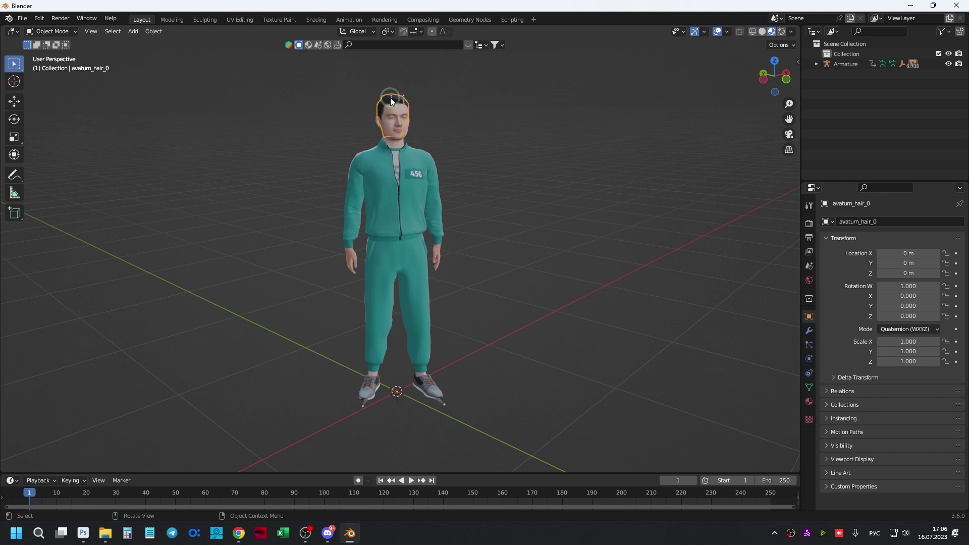
click(391, 100)
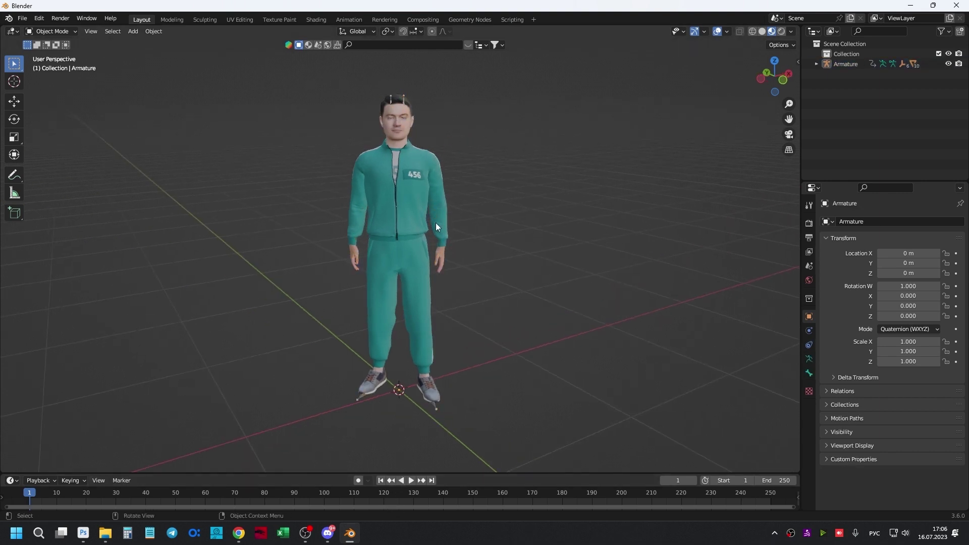
Open the Poses tab and apply a Kinetix dance animation, then the arm-out pose.
click(348, 535)
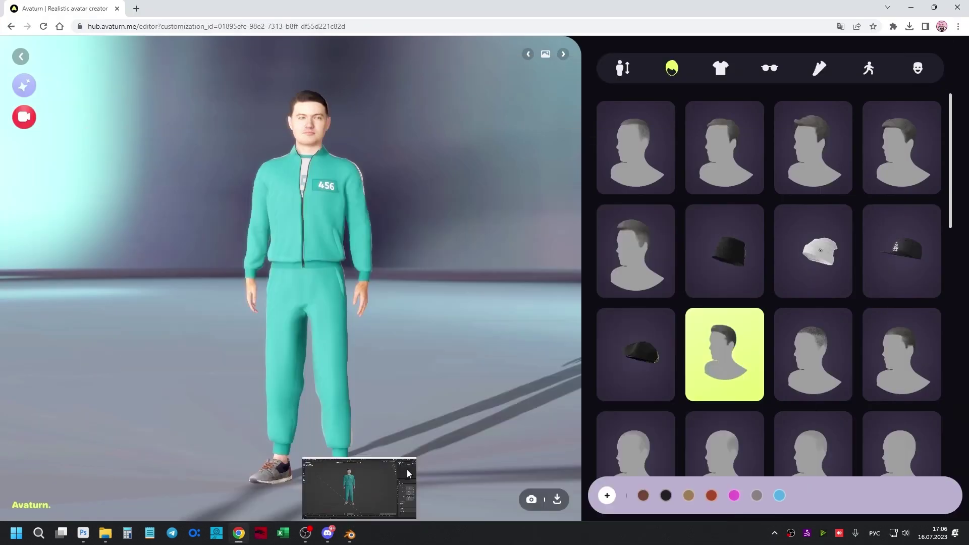
click(920, 70)
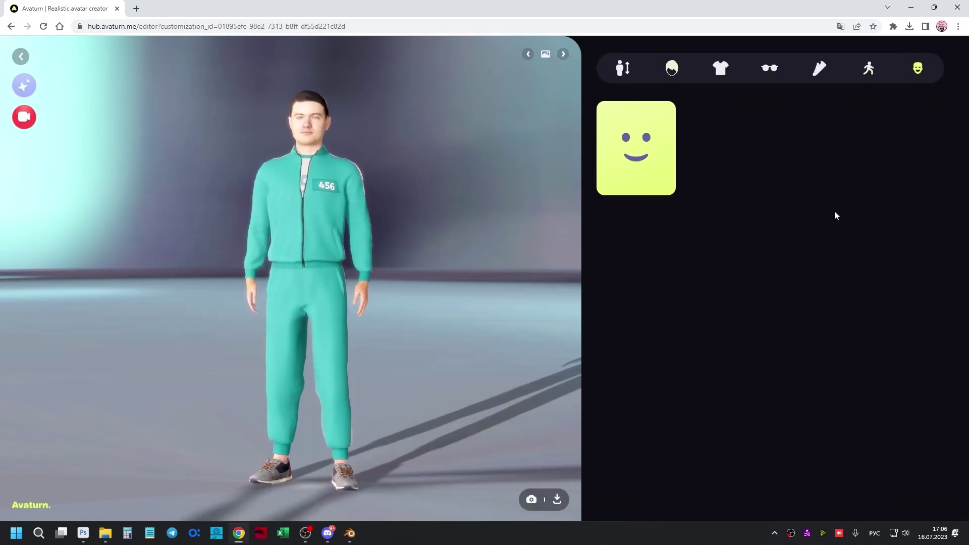
click(869, 68)
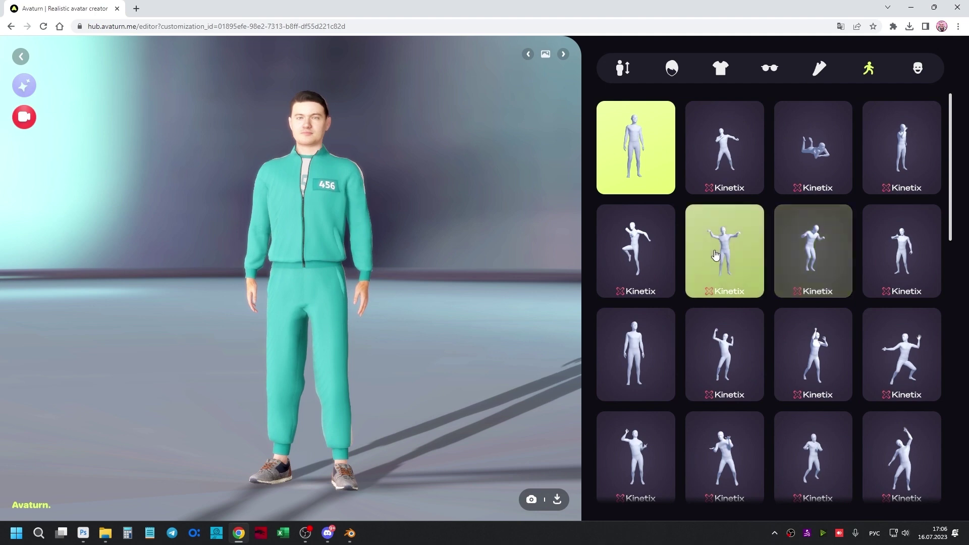
click(717, 350)
scroll(649, 335, down, 2)
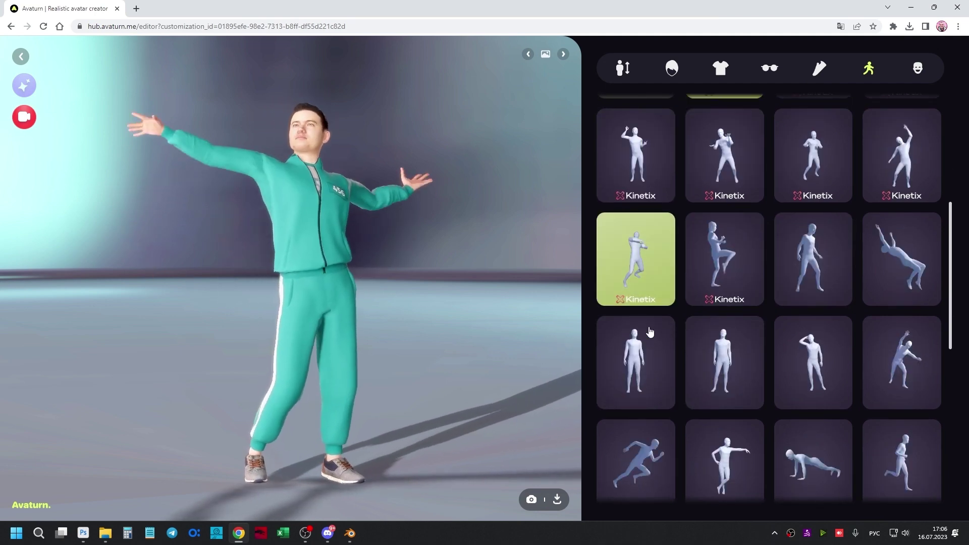
scroll(739, 372, down, 4)
scroll(813, 364, down, 2)
click(727, 363)
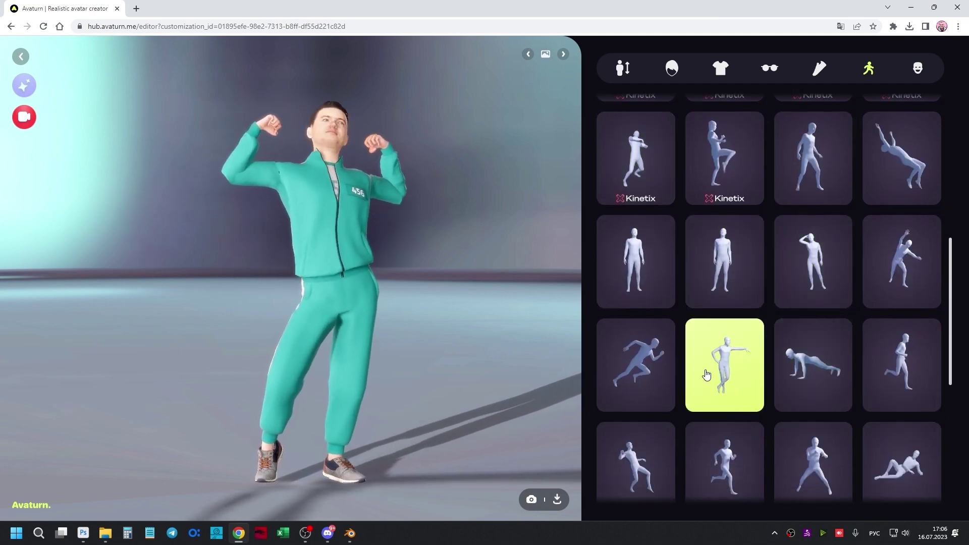
Set a standing pose, then preview another Kinetix animation from the catalogue.
click(651, 283)
scroll(652, 303, down, 1)
scroll(656, 354, down, 2)
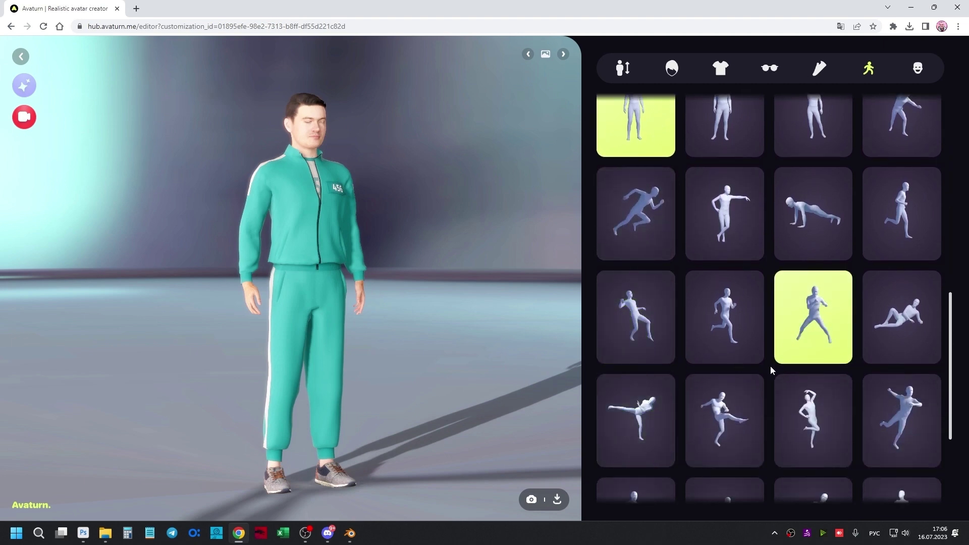
scroll(656, 394, down, 3)
scroll(727, 303, up, 8)
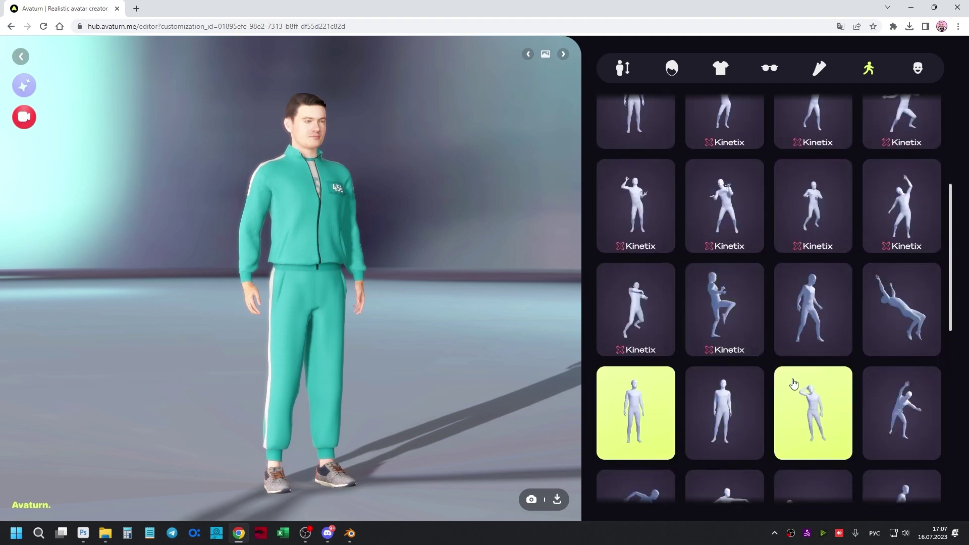
scroll(768, 172, up, 1)
scroll(768, 171, up, 4)
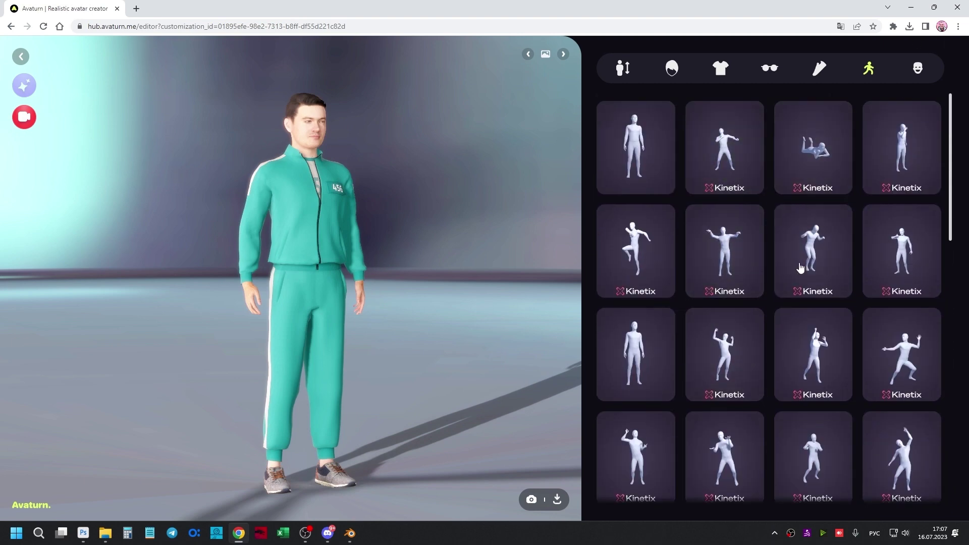
scroll(858, 202, down, 1)
click(725, 303)
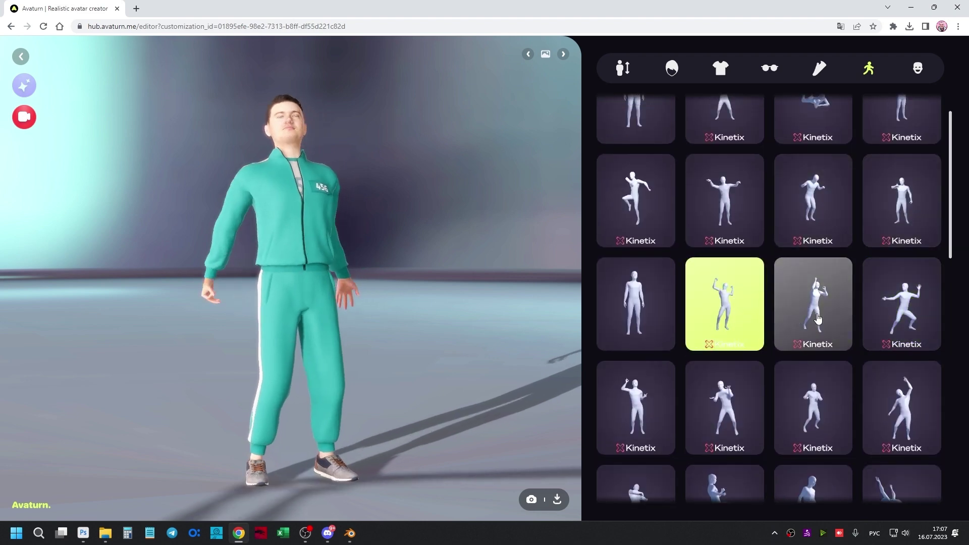
Try two neutral standing poses and the sprint, then settle on the jogging animation.
scroll(833, 354, down, 2)
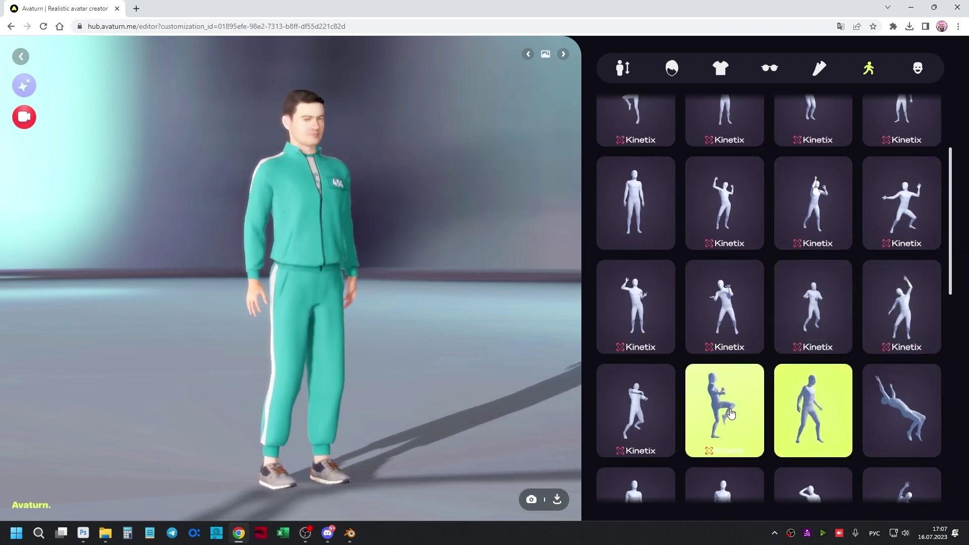
scroll(731, 413, down, 1)
click(635, 413)
click(758, 411)
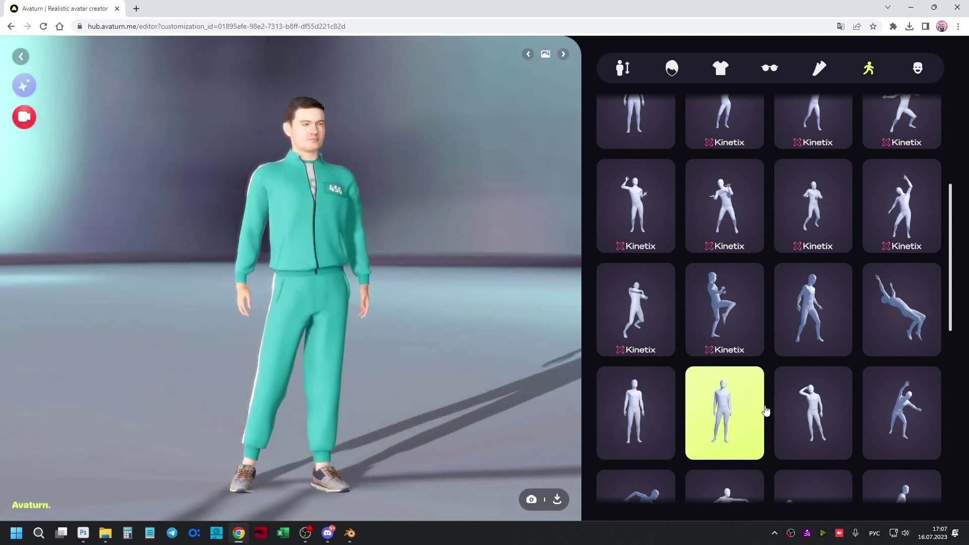
scroll(766, 411, down, 1)
click(636, 411)
click(902, 411)
scroll(859, 353, down, 1)
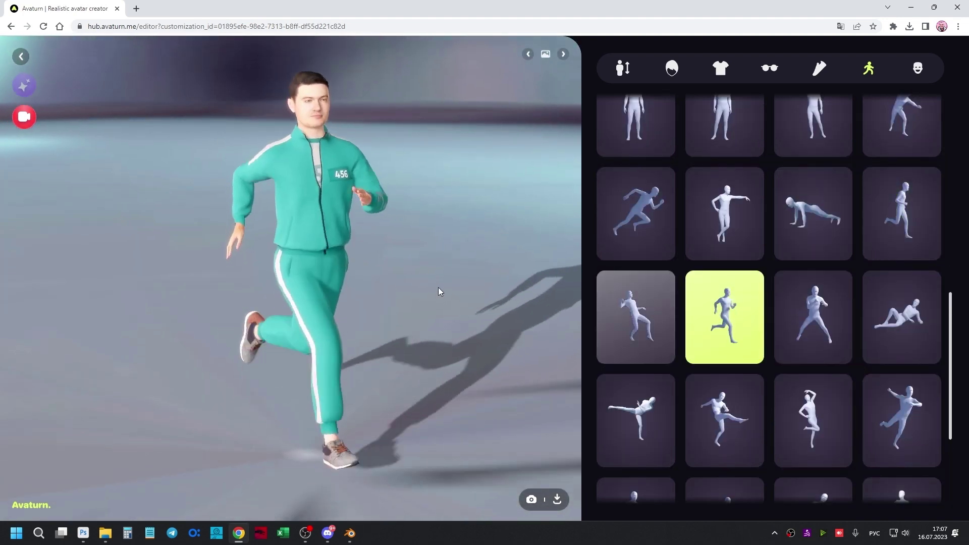
mouse_move(439, 292)
mouse_down()
mouse_move(269, 283)
mouse_move(435, 193)
mouse_up()
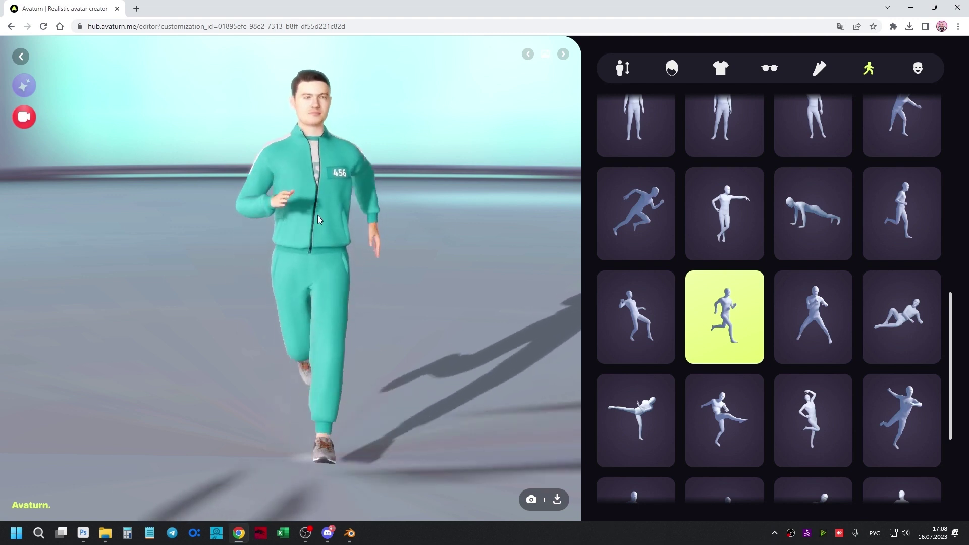
Start face tracking with a webcam chosen from the camera source list.
click(24, 117)
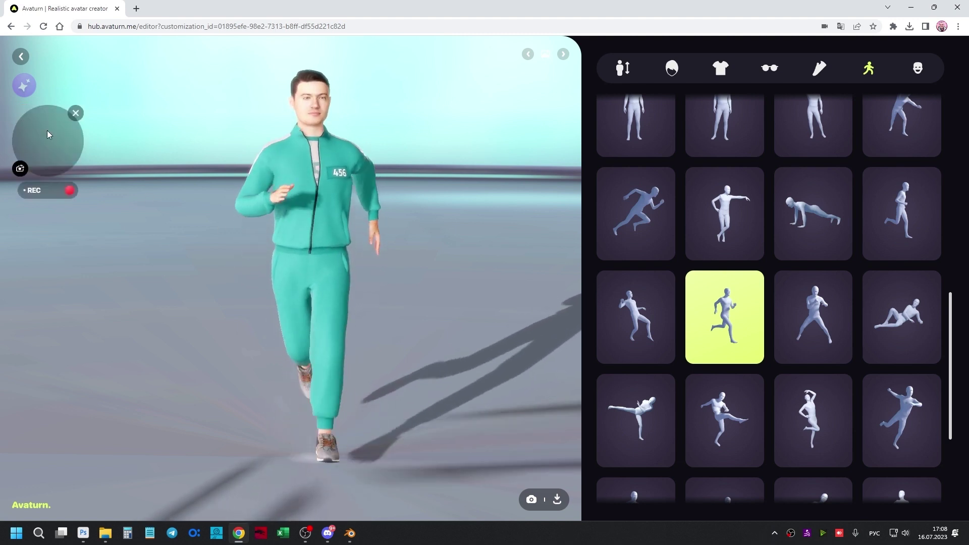
click(20, 170)
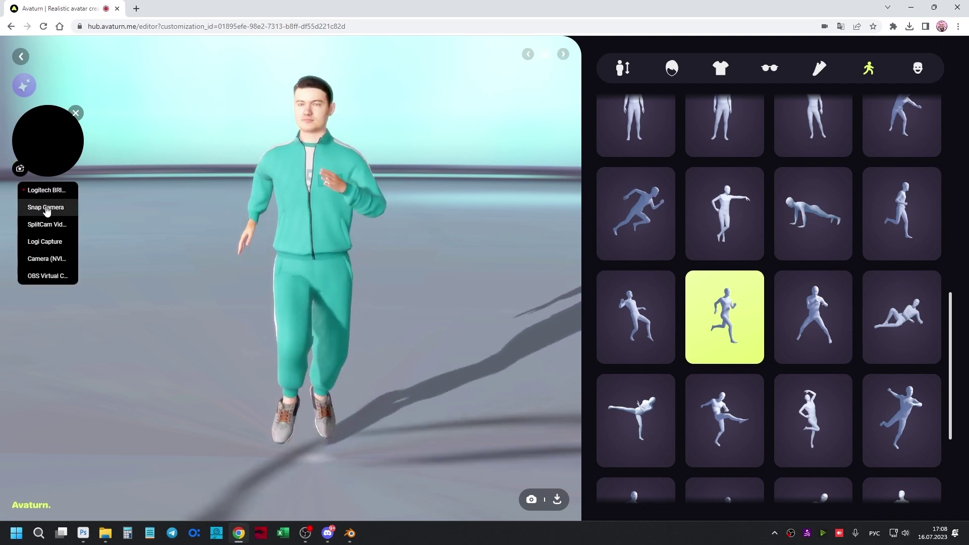
click(55, 260)
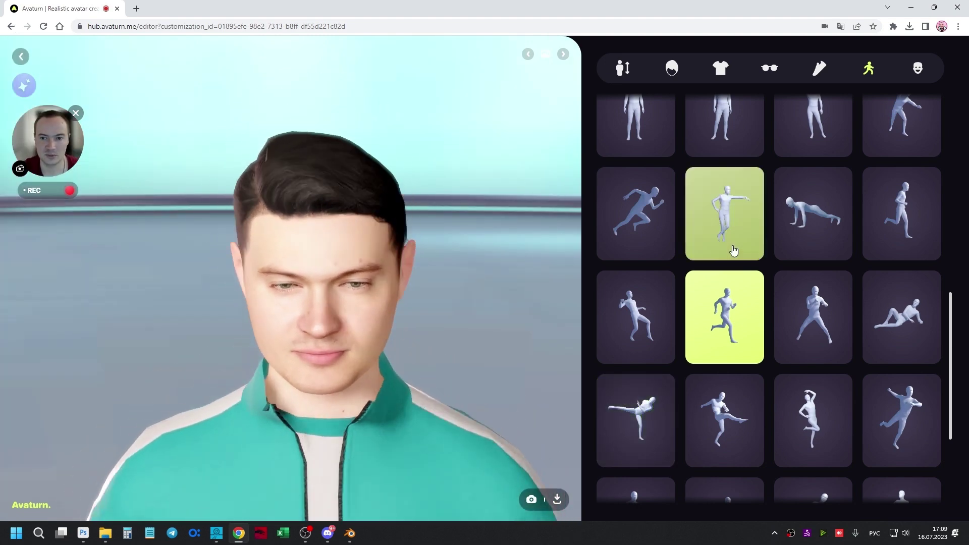
Reset the avatar to the default standing pose at the top of the pose list.
scroll(735, 249, up, 5)
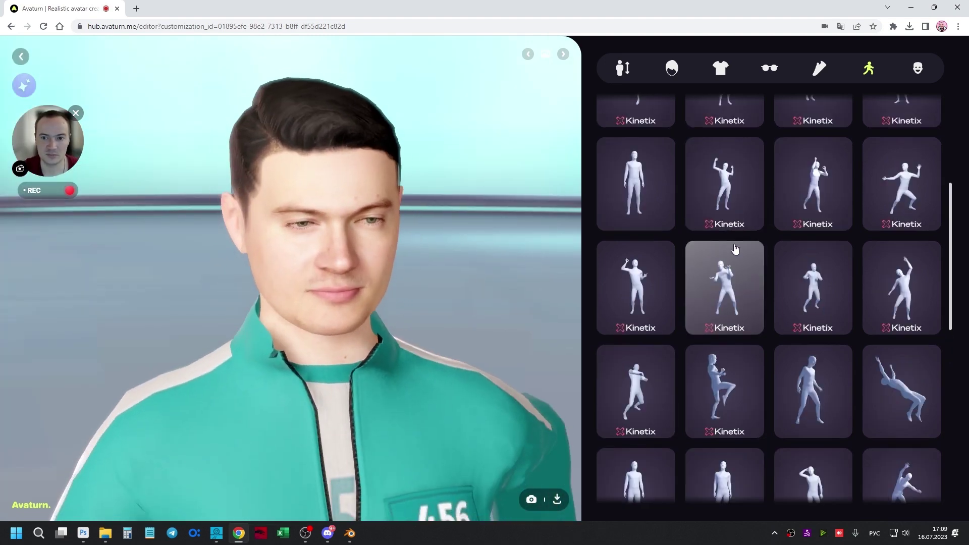
scroll(735, 249, up, 3)
scroll(742, 373, down, 5)
scroll(741, 383, down, 3)
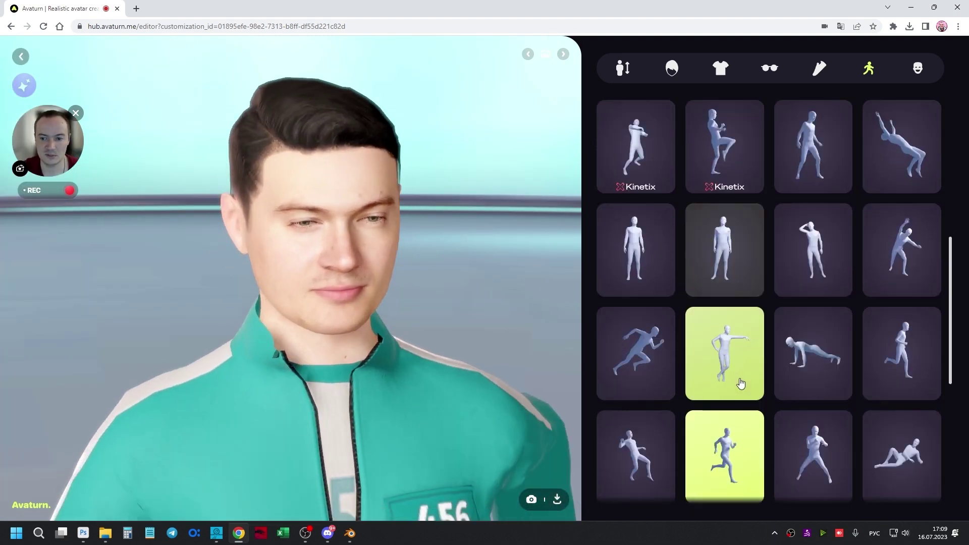
scroll(707, 252, up, 10)
click(656, 162)
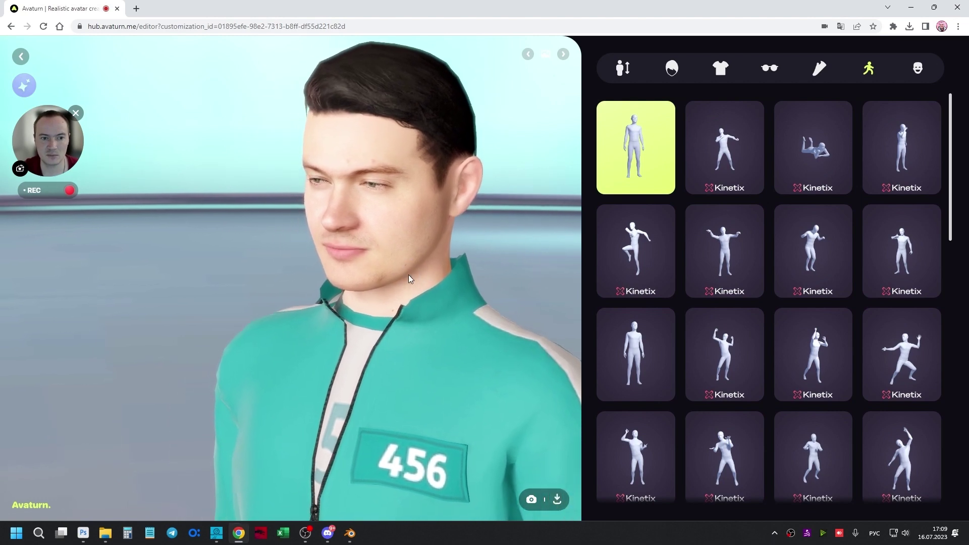
Try two poses further down the list, then return the avatar to a standing pose.
scroll(651, 313, down, 5)
click(654, 318)
scroll(653, 318, down, 2)
scroll(656, 357, down, 2)
click(654, 346)
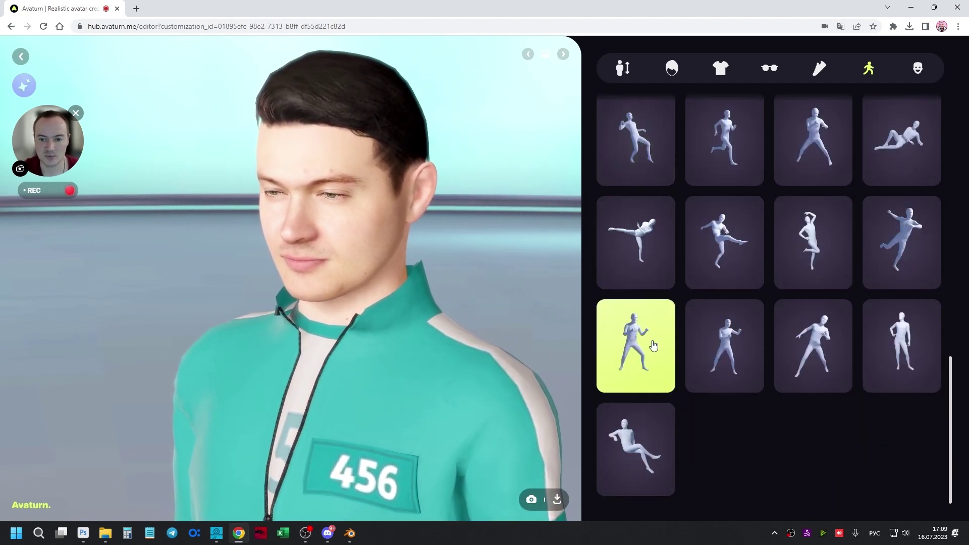
scroll(652, 343, up, 1)
scroll(651, 343, up, 4)
click(636, 184)
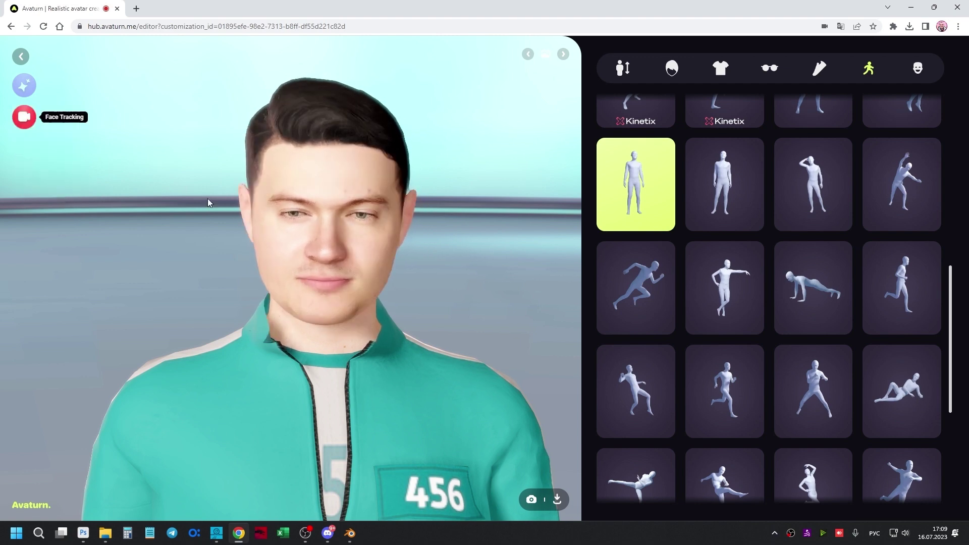
Give the avatar the running animation and download it as Customized Avatar with animation.
scroll(760, 277, down, 2)
scroll(737, 260, down, 3)
click(704, 175)
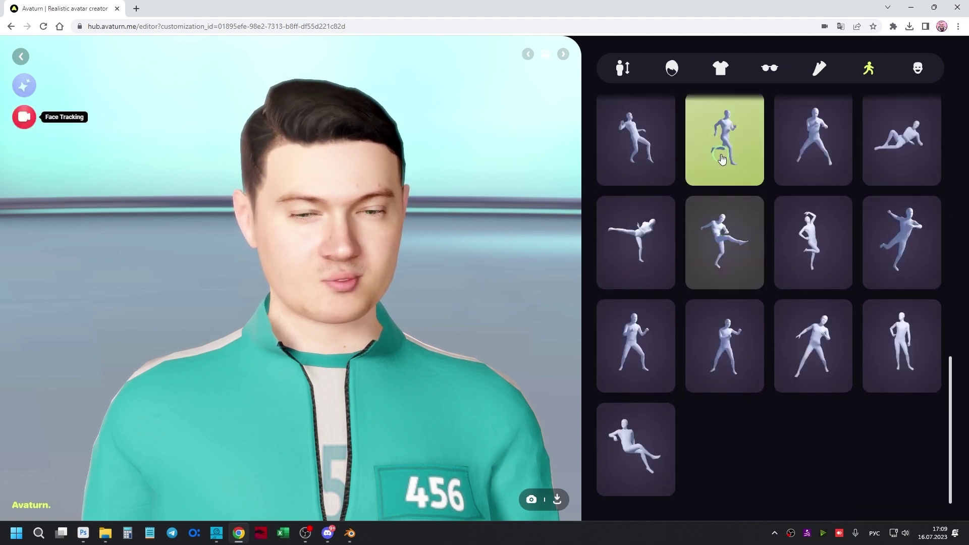
click(558, 500)
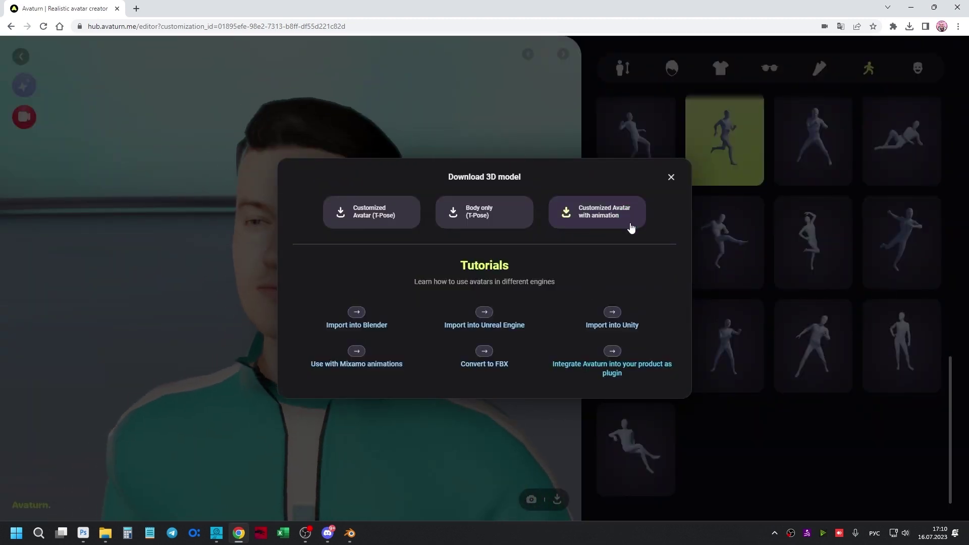
click(632, 226)
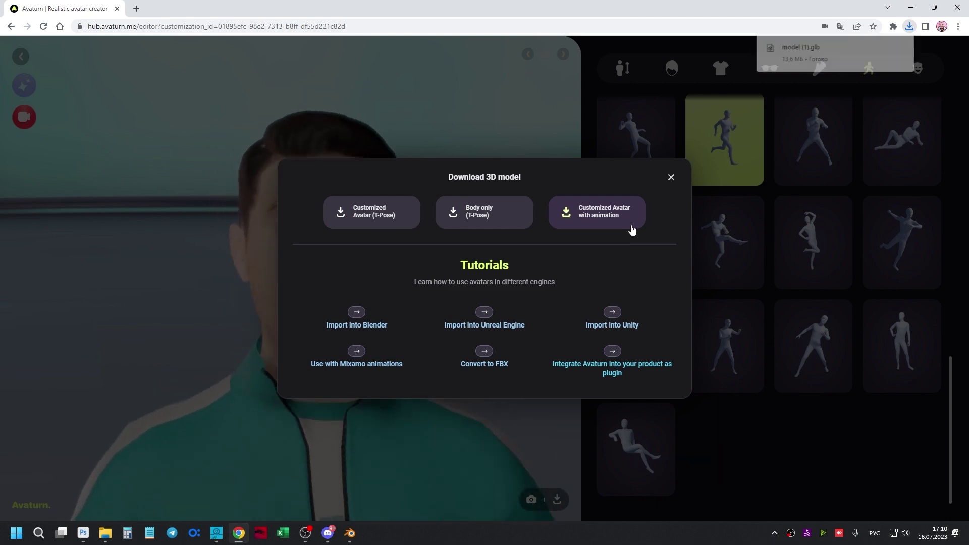
Check that model (1).glb (13.6 MB) downloaded, then delete every object in the Blender scene.
click(910, 26)
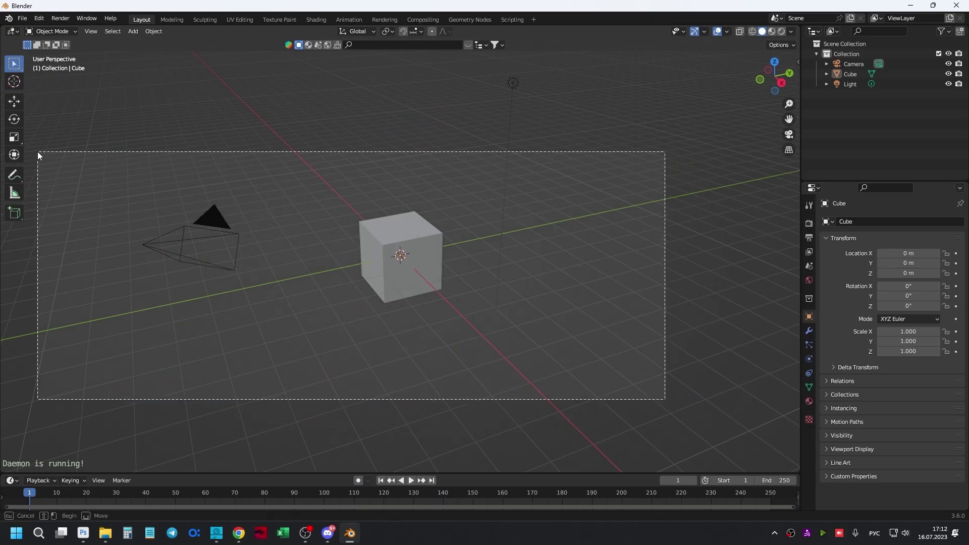
drag(666, 400, 38, 155)
key(Delete)
Import model (1).glb from the Desktop as a glTF 2.0 file.
click(22, 18)
mouse_move(39, 155)
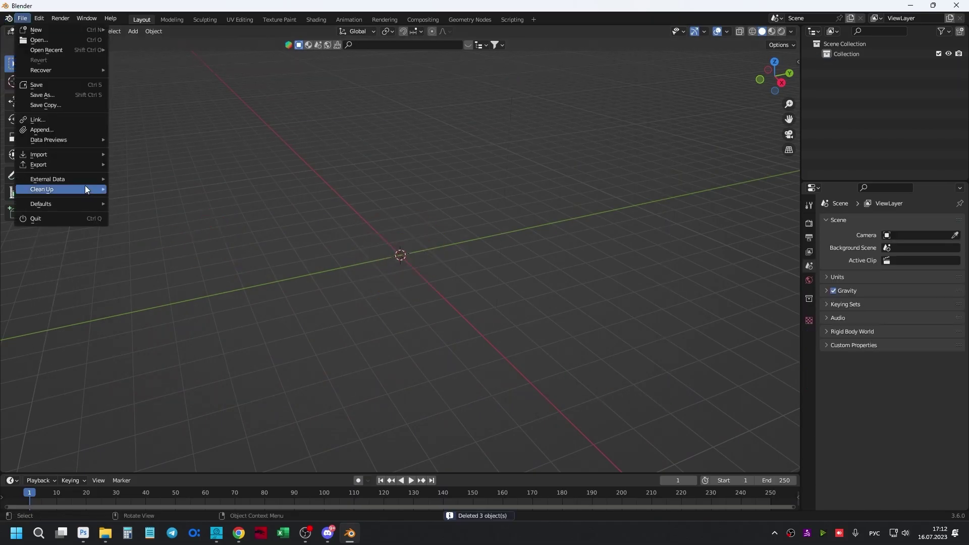
click(193, 287)
click(212, 256)
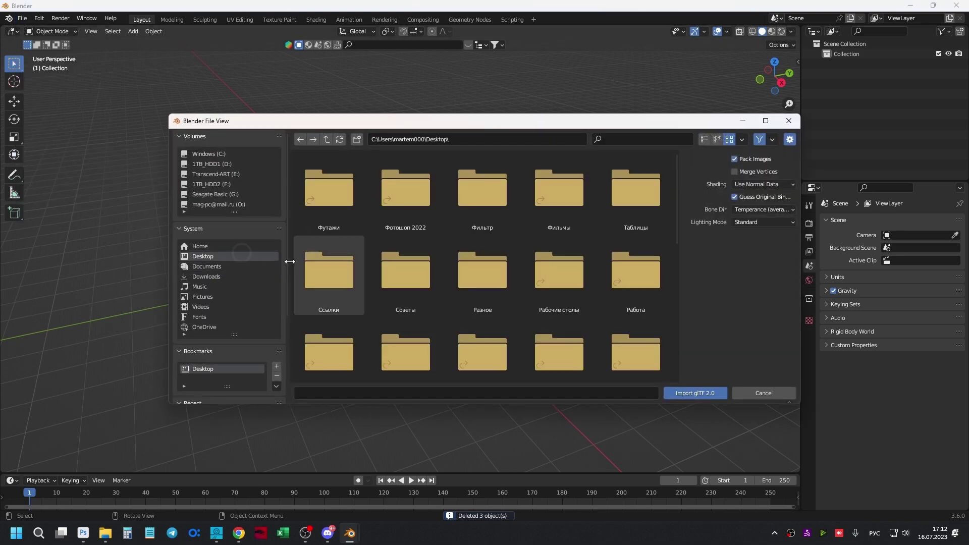
scroll(466, 303, down, 3)
double_click(469, 346)
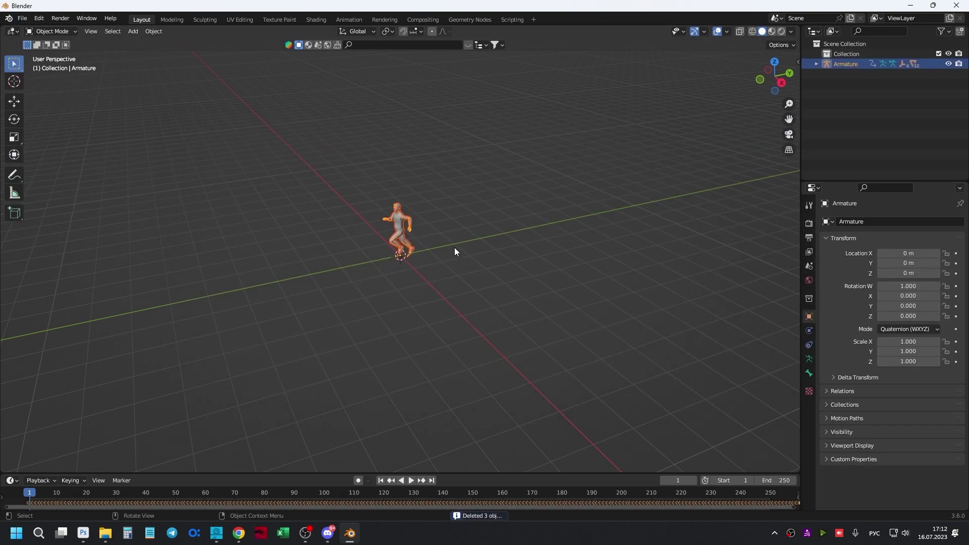
Frame the avatar, show it in Material Preview, and play the running animation through frame 183.
key(KP_Decimal)
drag(378, 240, 614, 144)
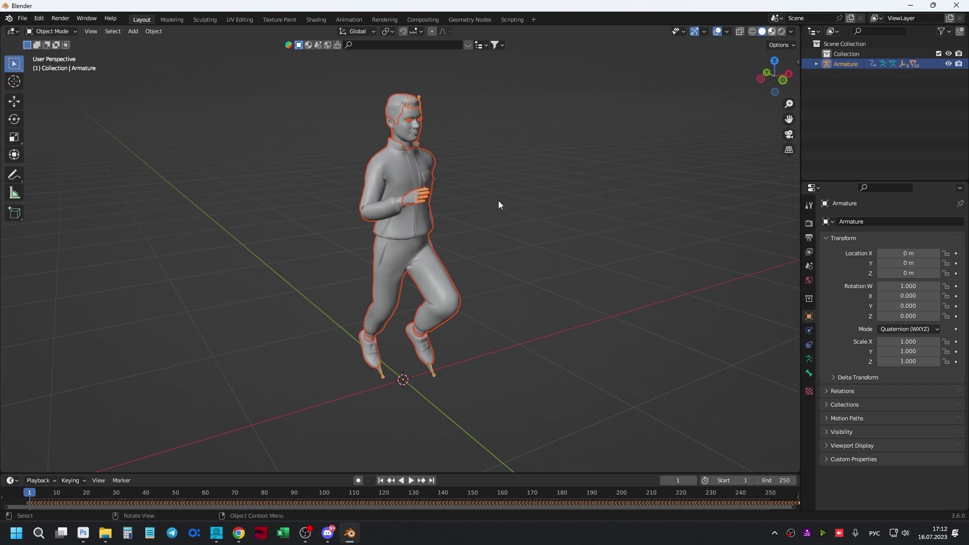
key(z)
mouse_move(550, 248)
mouse_down()
mouse_move(475, 273)
mouse_move(525, 258)
mouse_move(501, 274)
mouse_move(428, 262)
mouse_move(549, 268)
mouse_up()
click(549, 269)
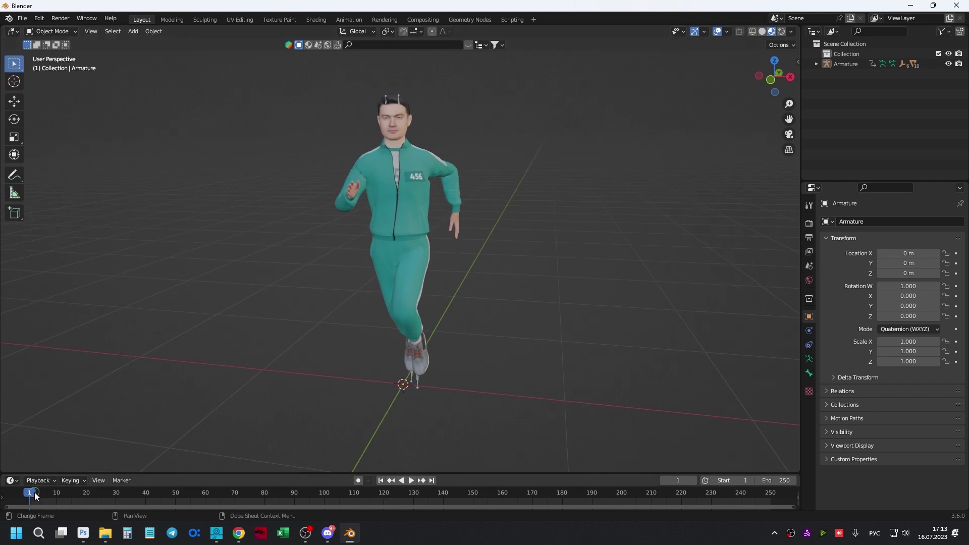
key(space)
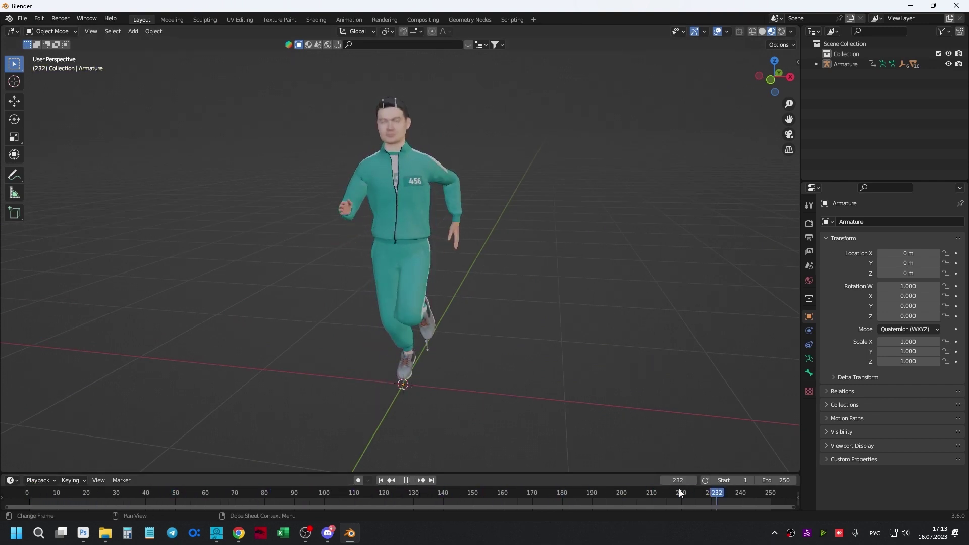
drag(65, 492, 89, 493)
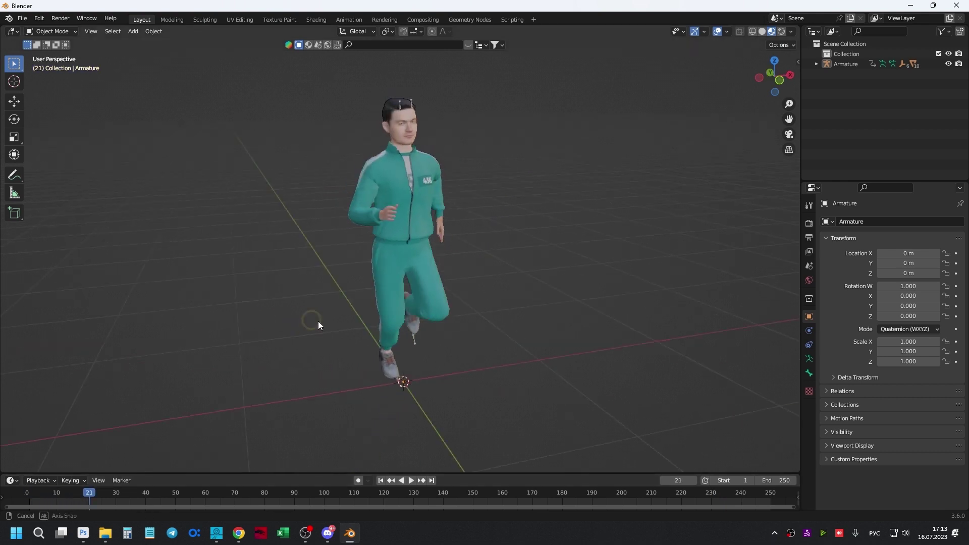
drag(318, 325, 378, 327)
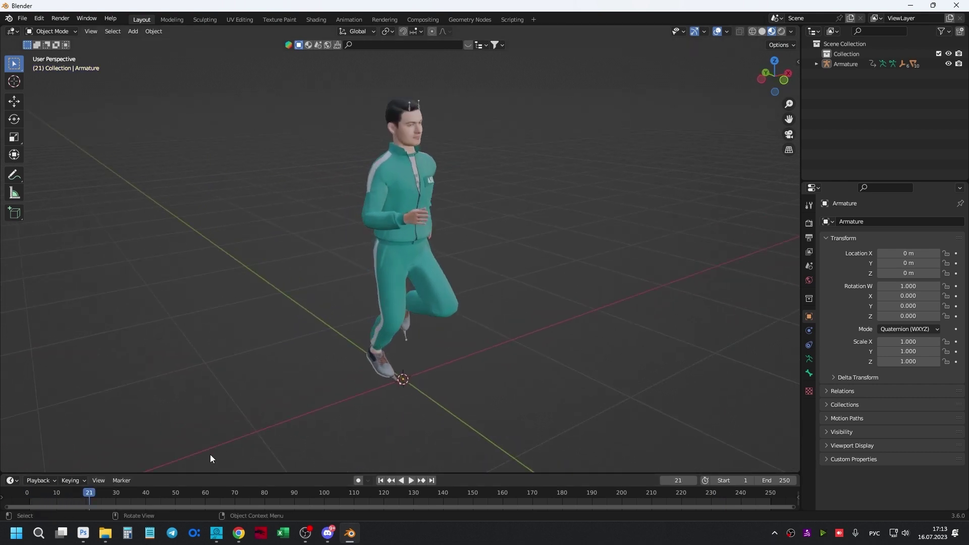
mouse_move(71, 492)
mouse_down()
mouse_move(578, 485)
mouse_move(345, 477)
mouse_up()
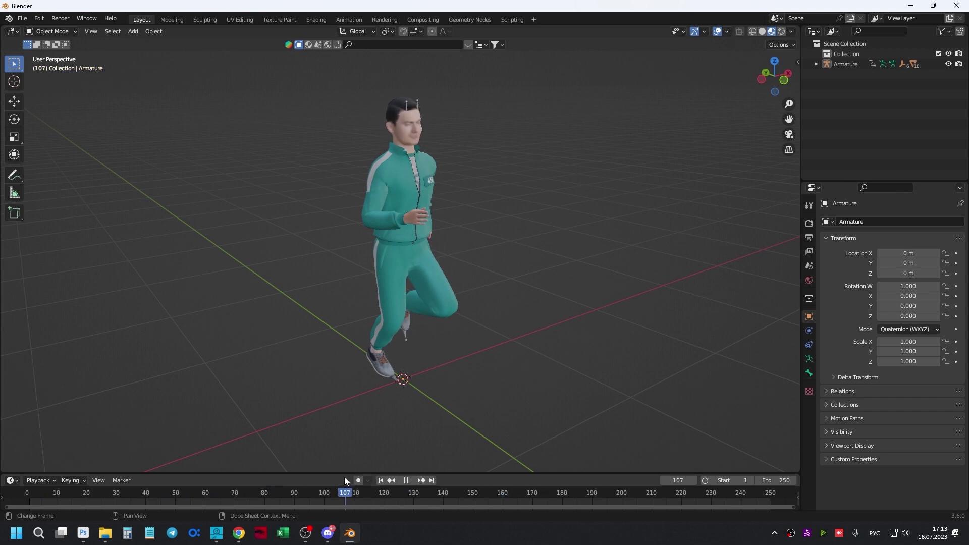
At frame 105, select the avatar's body mesh and enter Edit Mode.
click(404, 149)
click(402, 151)
scroll(401, 151, up, 5)
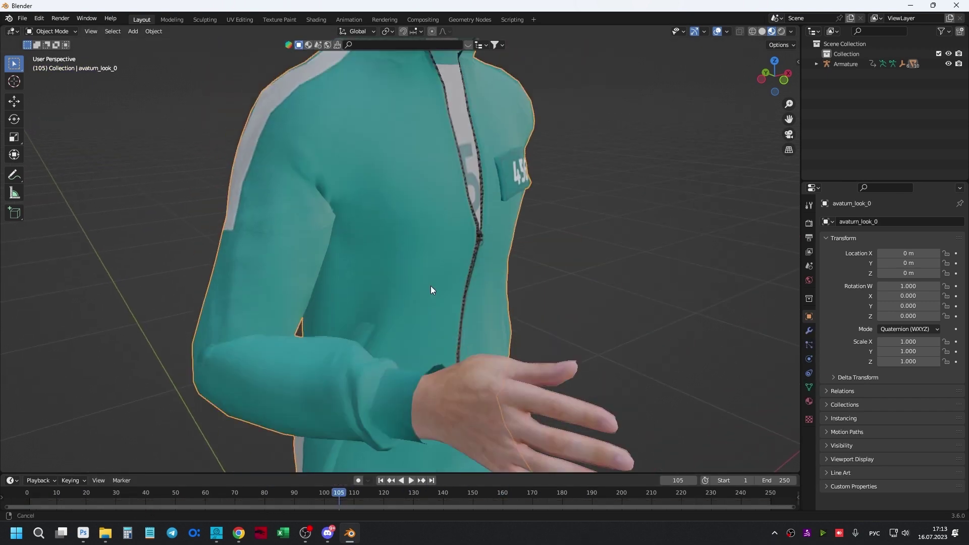
scroll(425, 246, up, 2)
key(Tab)
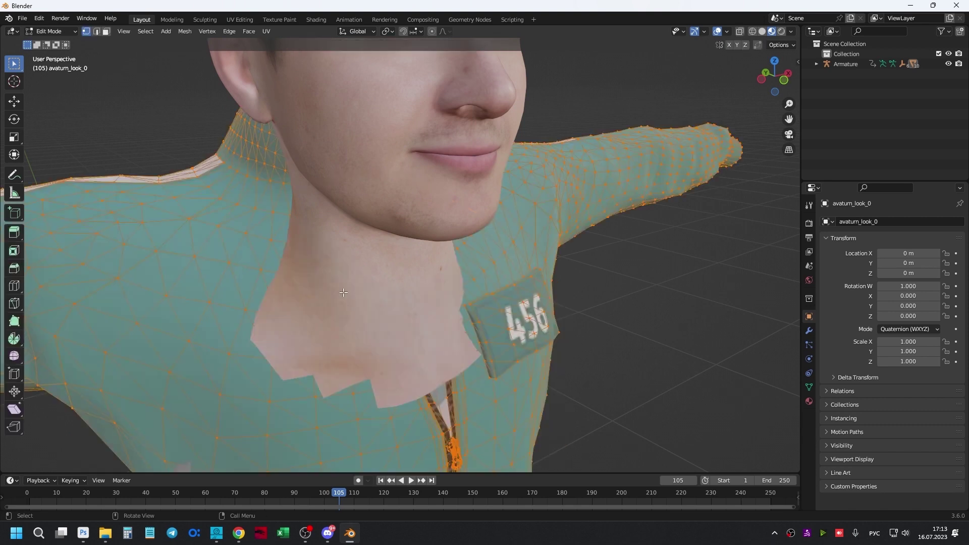
scroll(337, 230, down, 4)
Turn on the Armature modifier's edit-mode and on-cage display, then deselect all and view the collar.
click(810, 331)
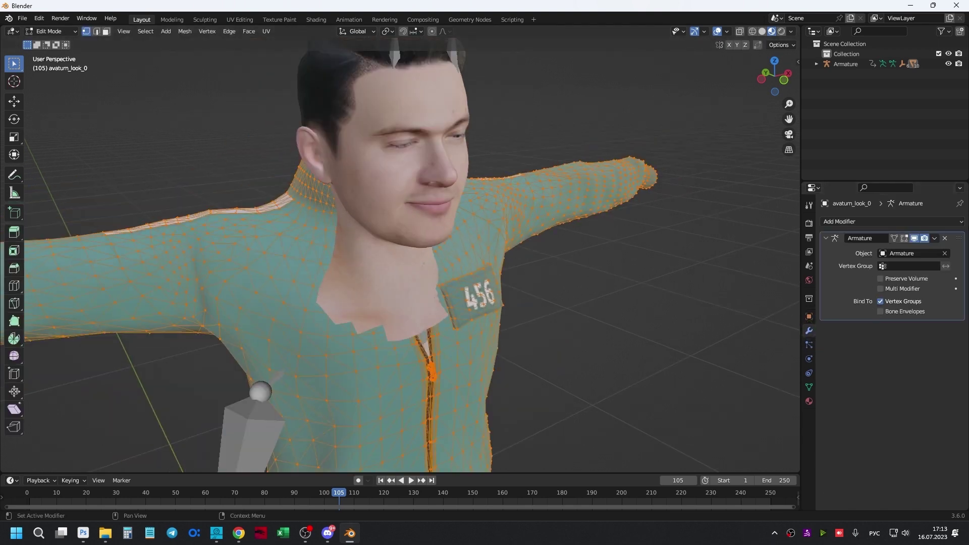
click(905, 238)
key(alt+a)
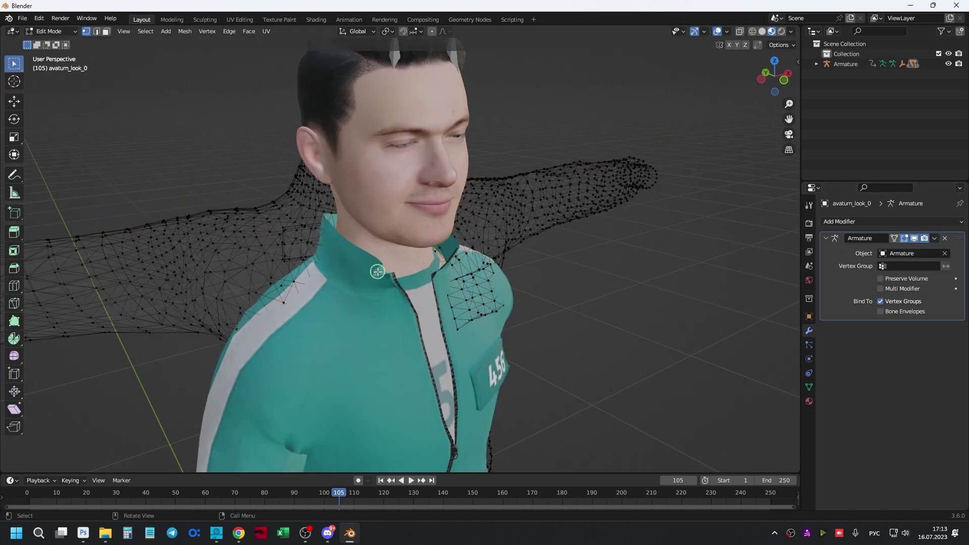
scroll(376, 273, up, 2)
click(894, 238)
scroll(350, 269, up, 1)
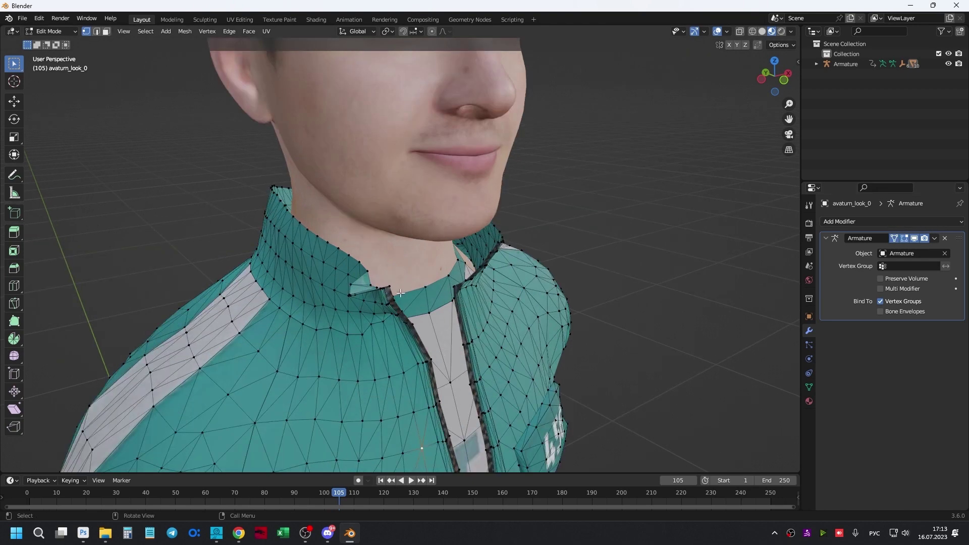
scroll(401, 294, up, 1)
scroll(472, 276, up, 1)
scroll(467, 281, up, 1)
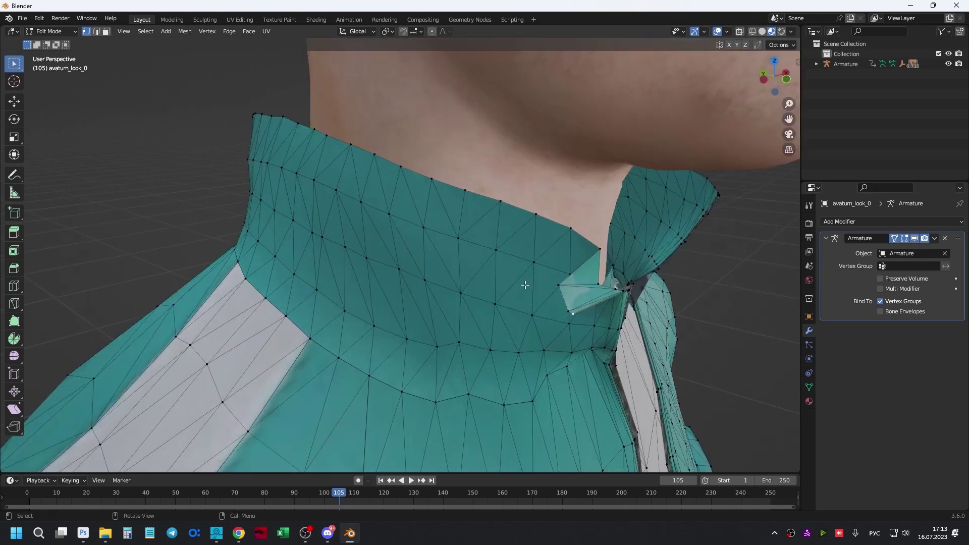
scroll(508, 270, up, 1)
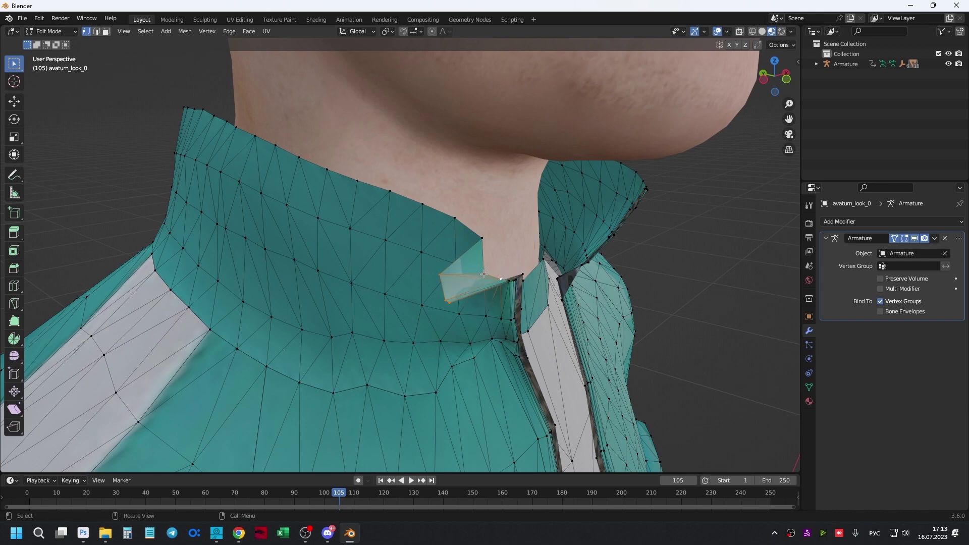
drag(494, 282, 310, 249)
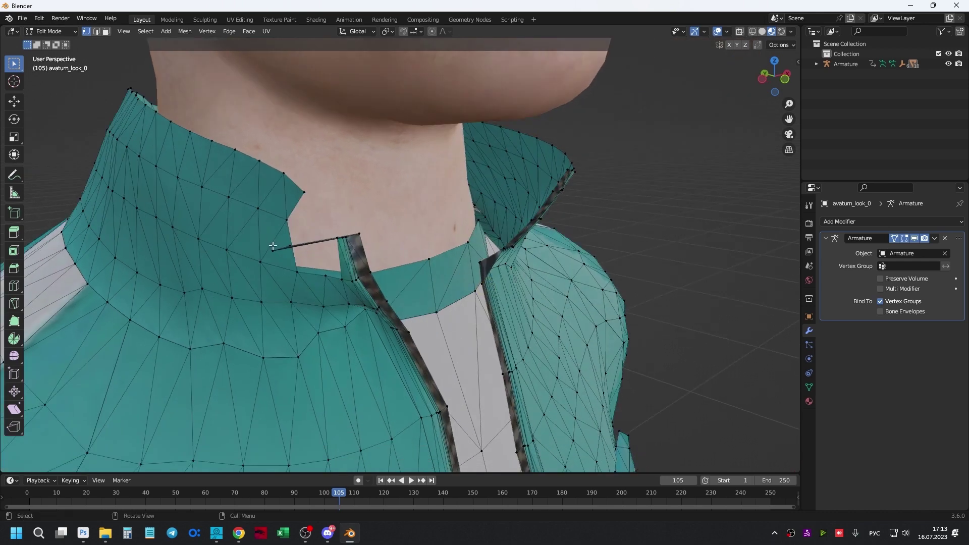
Delete the stray collar edge, fill the neck gap with a face, and return to Object Mode.
key(x)
key(Escape)
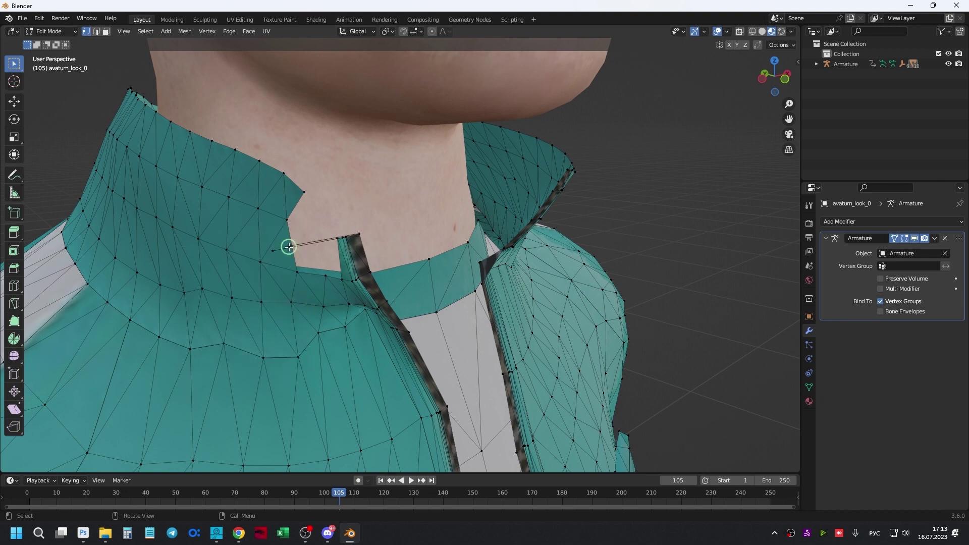
key(x)
key(Escape)
key(x)
click(279, 250)
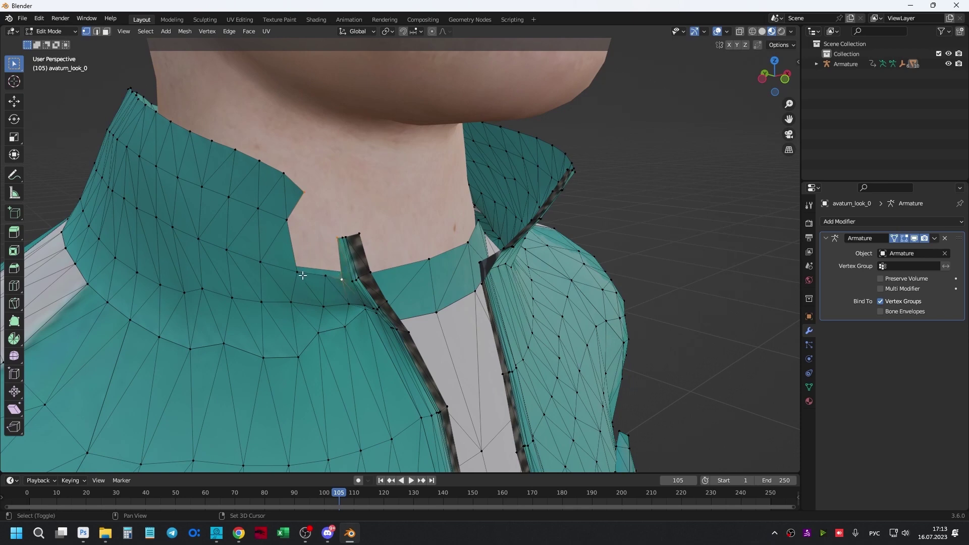
key(f)
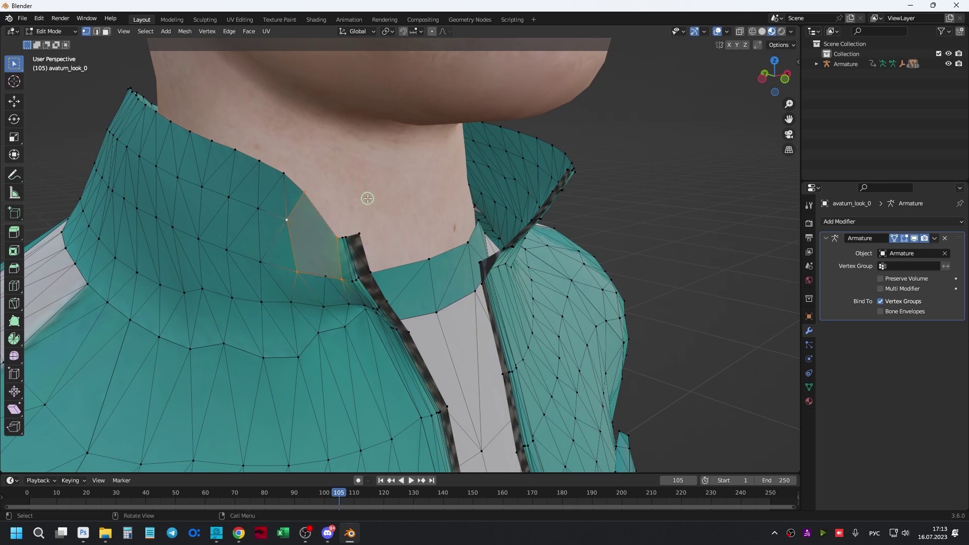
key(Tab)
Deselect the mesh and scrub the running animation through frames 22, 82, 108 and 140.
click(579, 186)
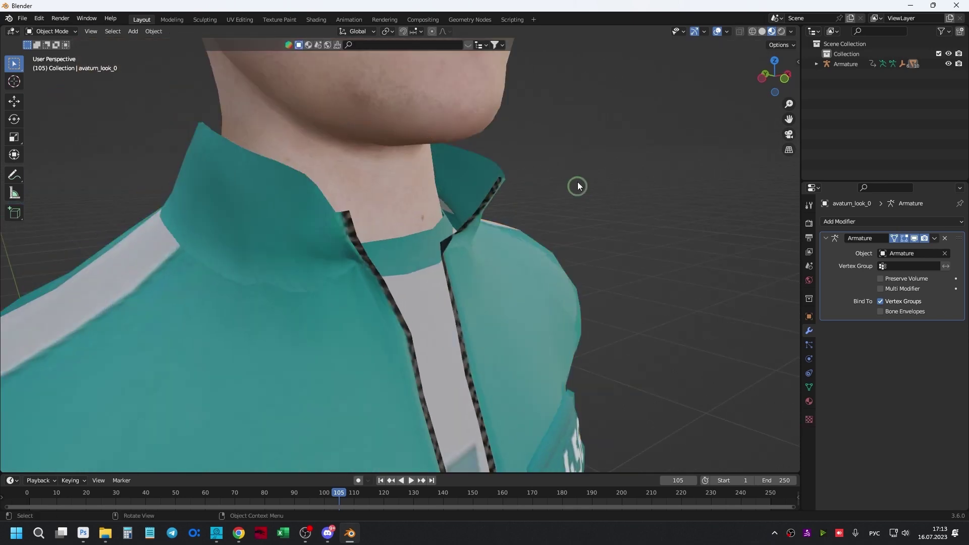
mouse_move(407, 491)
mouse_down()
mouse_move(95, 510)
mouse_move(586, 510)
mouse_up()
key(space)
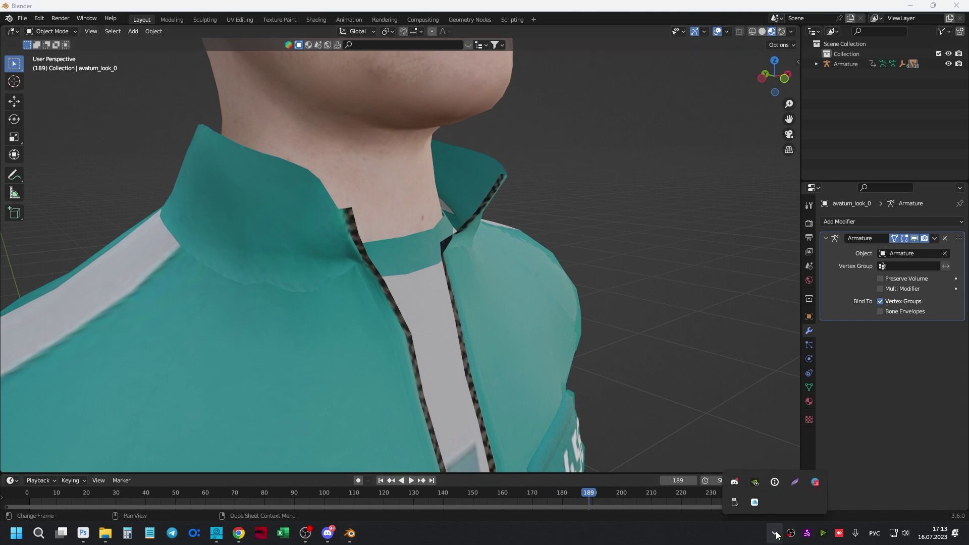
scroll(595, 310, down, 5)
scroll(435, 271, down, 2)
scroll(453, 255, down, 2)
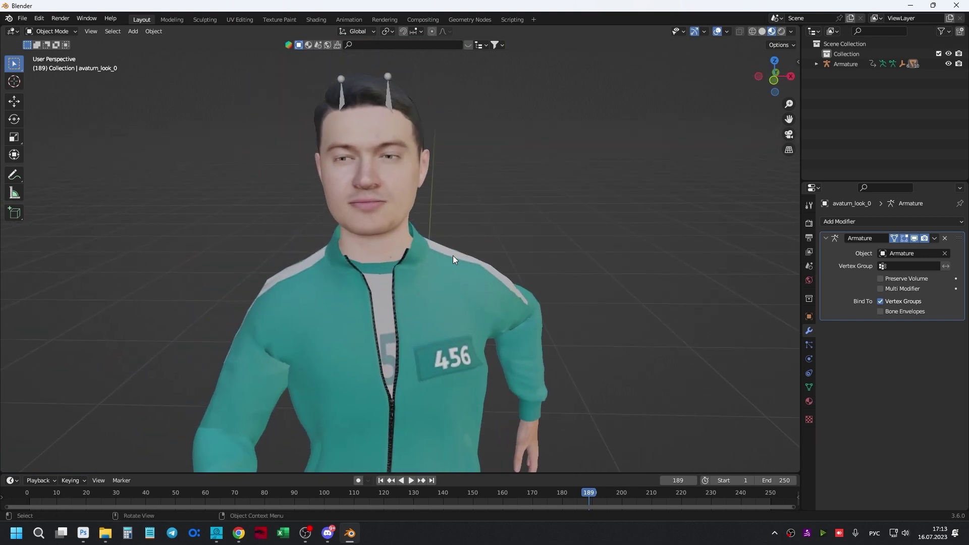
scroll(449, 255, down, 2)
scroll(434, 380, down, 2)
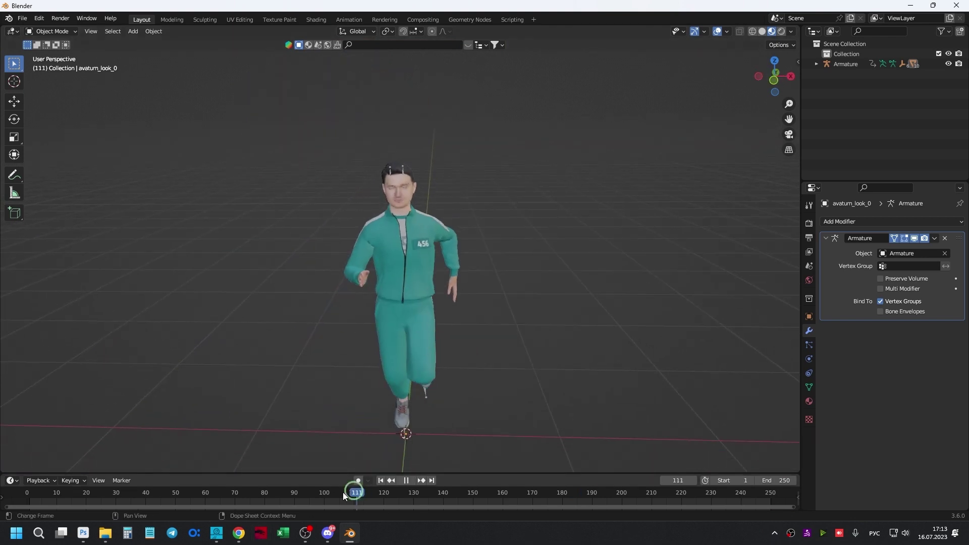
mouse_move(343, 492)
mouse_down()
mouse_move(88, 498)
mouse_move(282, 498)
mouse_up()
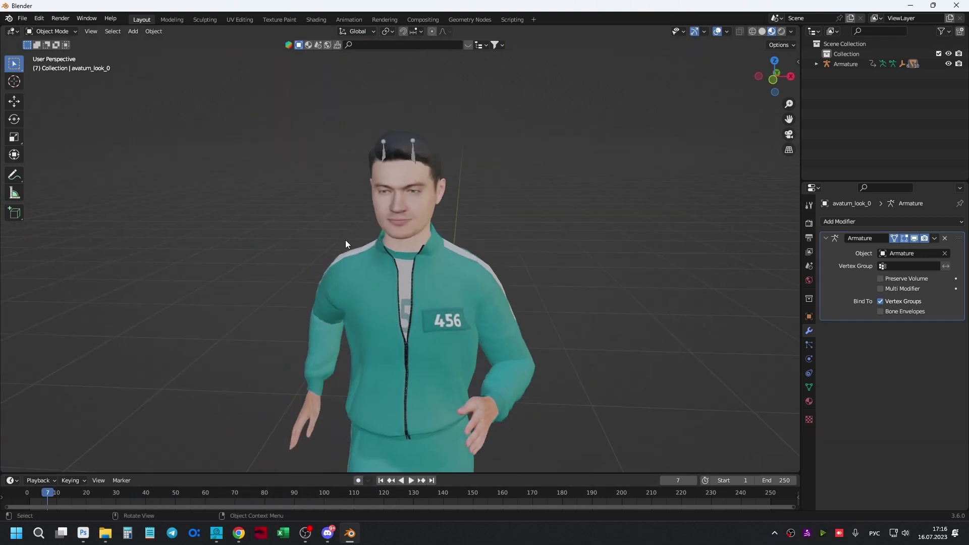
drag(59, 492, 358, 490)
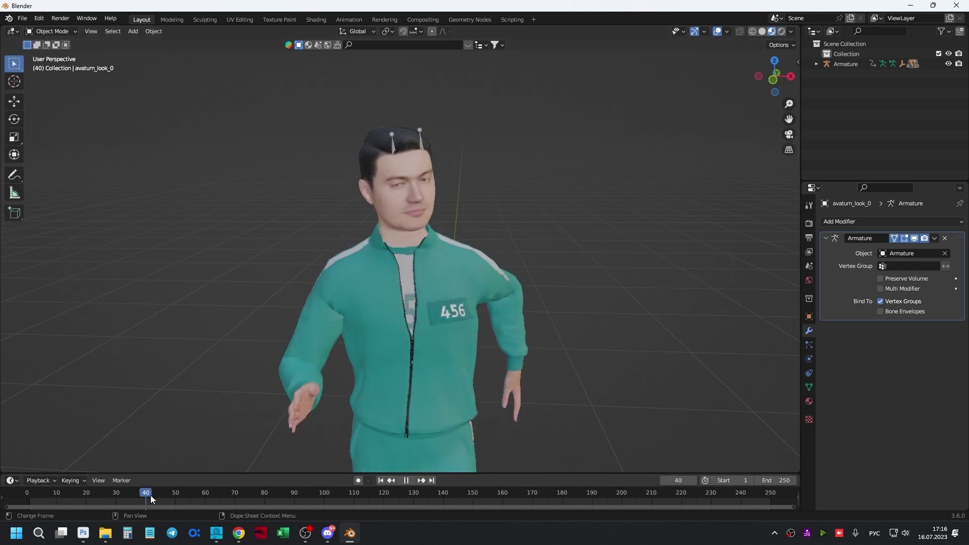
click(406, 480)
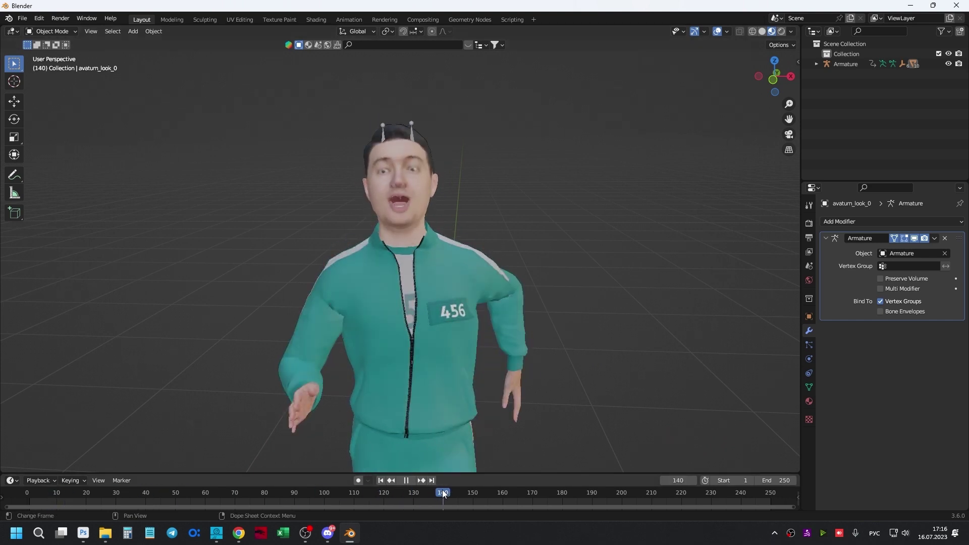
View the face from below, scrub to frame 196, and stop playback.
scroll(402, 236, up, 3)
scroll(416, 250, up, 2)
drag(404, 310, 451, 323)
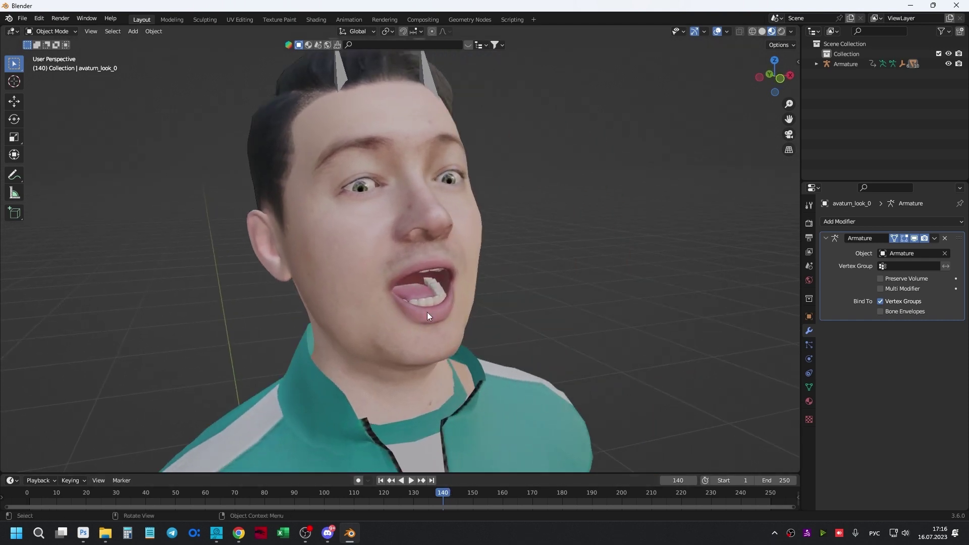
mouse_move(444, 495)
mouse_down()
mouse_move(608, 504)
mouse_move(84, 500)
mouse_up()
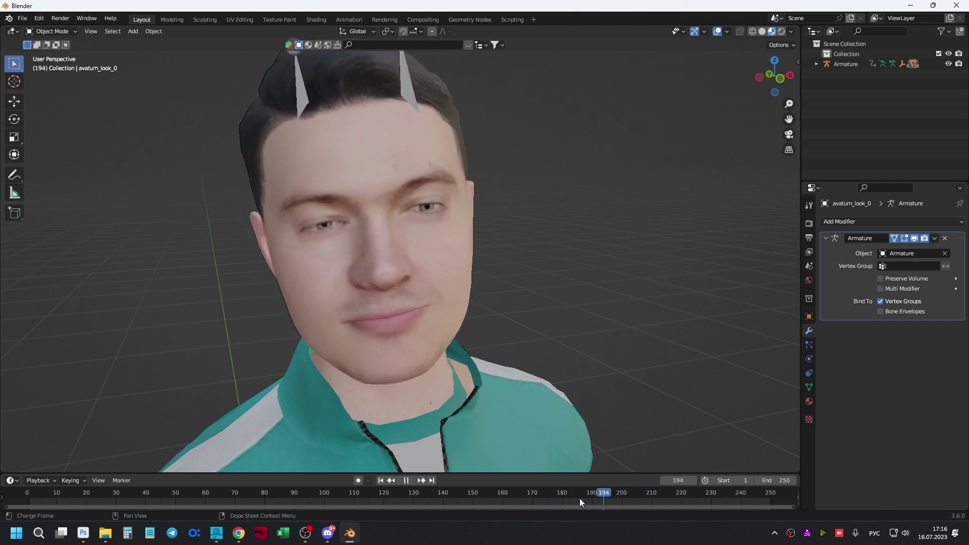
scroll(281, 232, down, 2)
scroll(441, 362, down, 4)
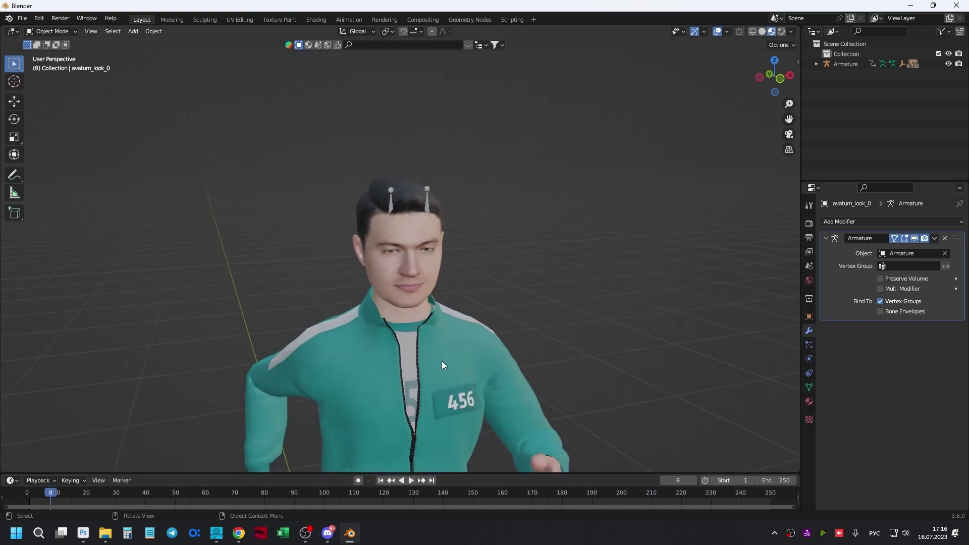
key(space)
scroll(440, 349, down, 2)
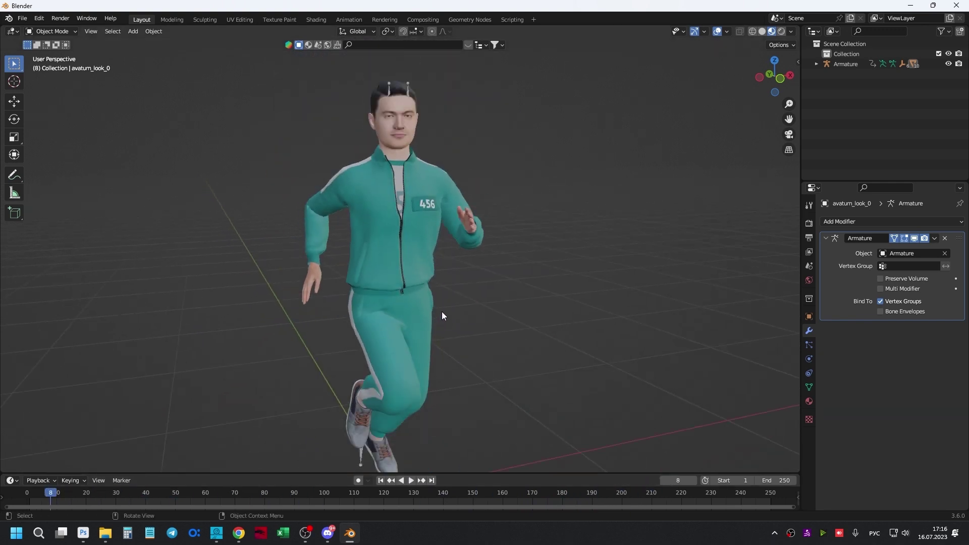